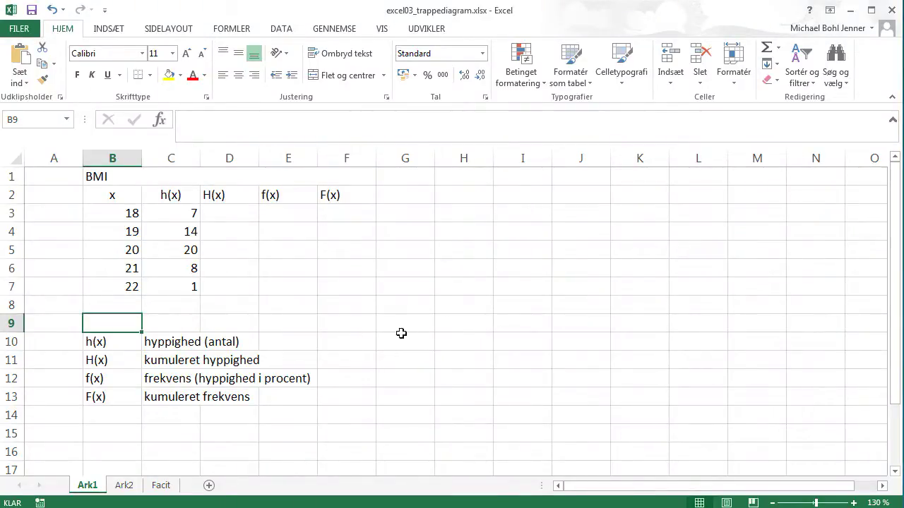
Walk through the table's x and h(x) values with the arrow keys, ending on D3
left_click(334, 303)
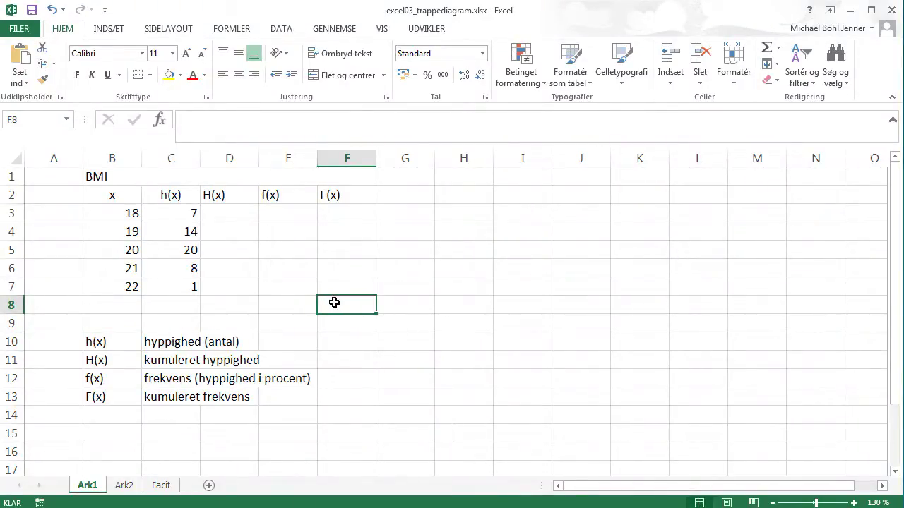
key("Left")
key("Left")
key("Left")
key("Left")
key("Up")
key("Up")
key("Up")
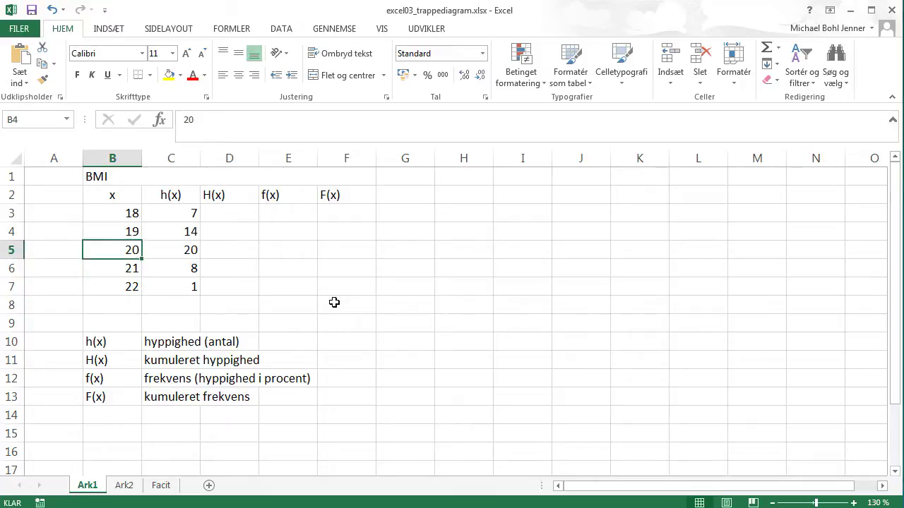
key("Up")
key("Up")
key("Right")
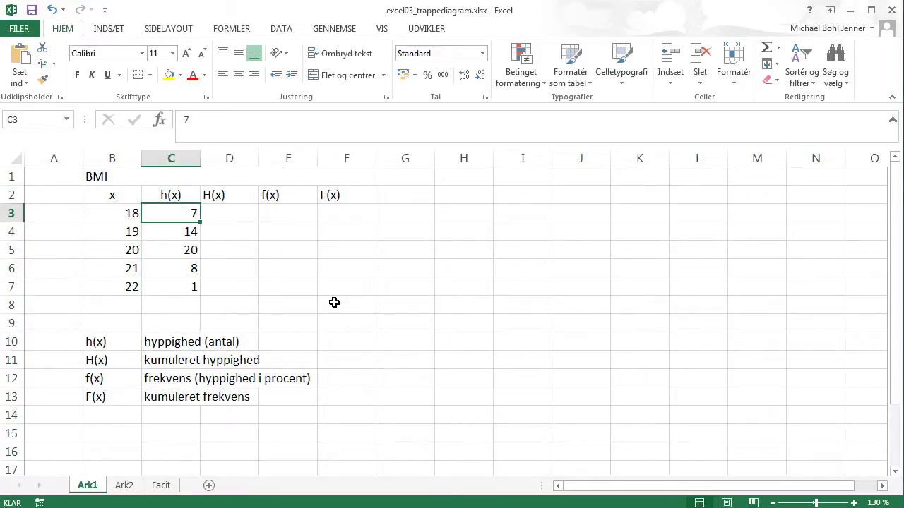
key("Up")
key("Left")
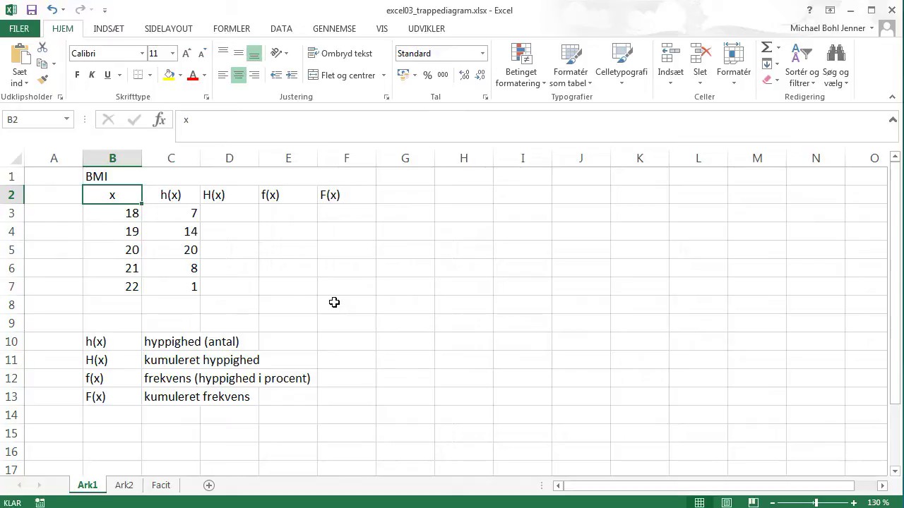
key("Down")
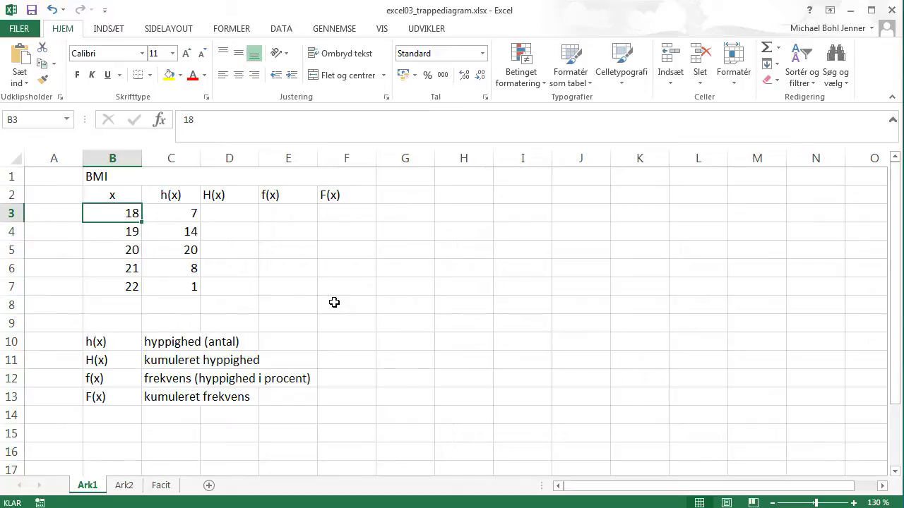
key("Down")
key("Down")
key("Down")
key("Down")
key("Down")
key("Up")
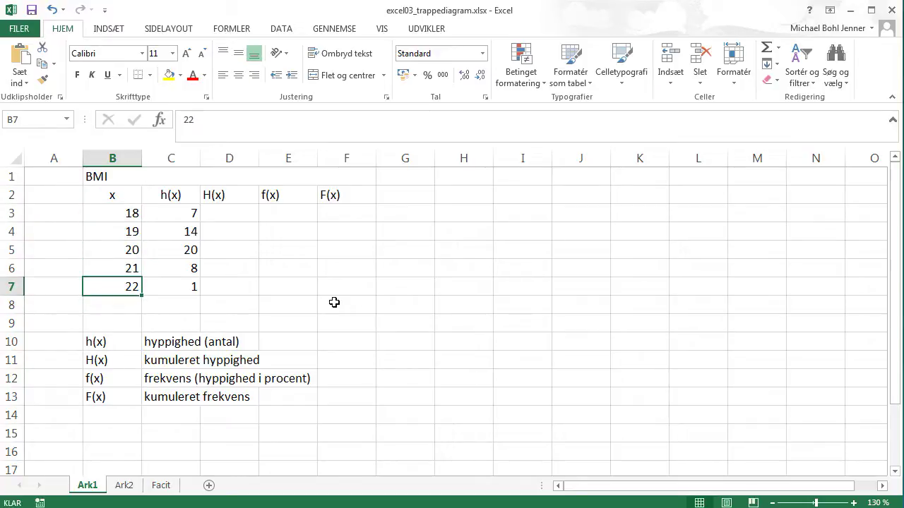
key("Right")
key("Up")
key("Up")
key("Up")
key("Up")
key("Up")
key("Down")
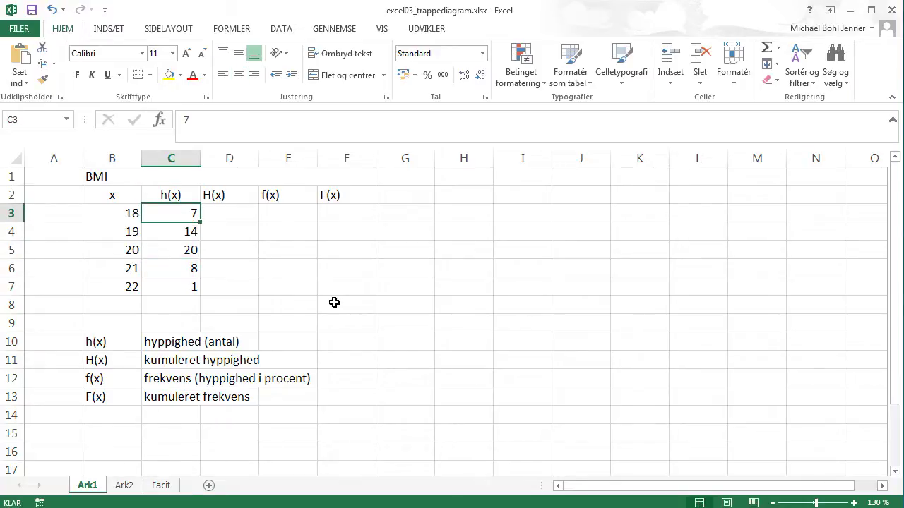
key("Left")
key("Right")
key("Down")
key("Left")
key("Right")
key("Up")
key("Up")
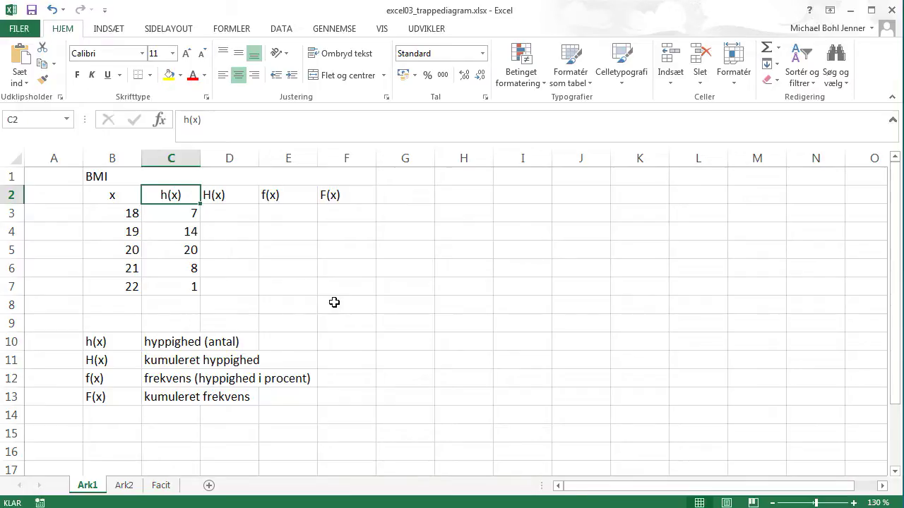
key("Down")
key("Left")
key("Right")
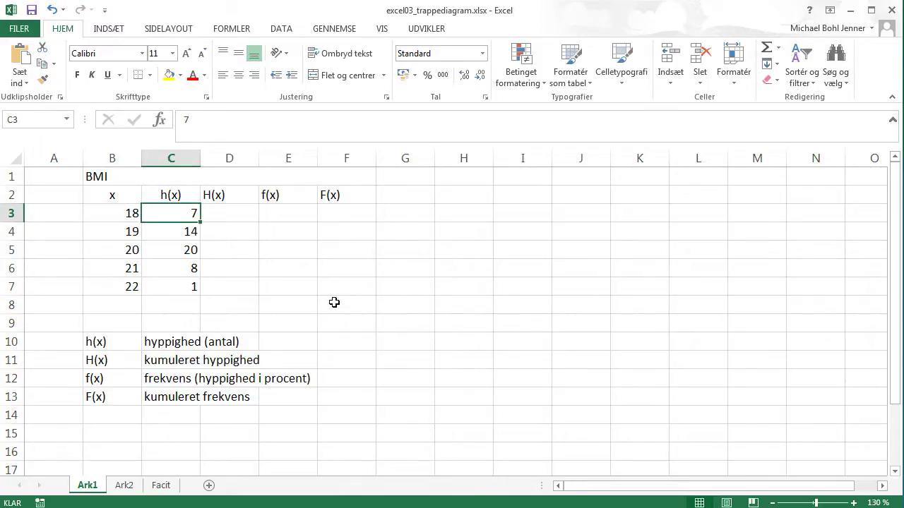
key("Down")
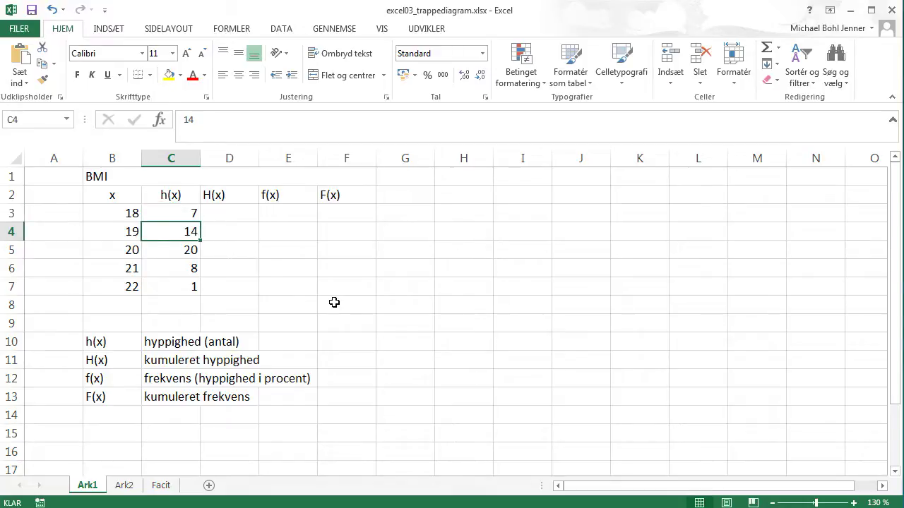
key("Right")
key("Up")
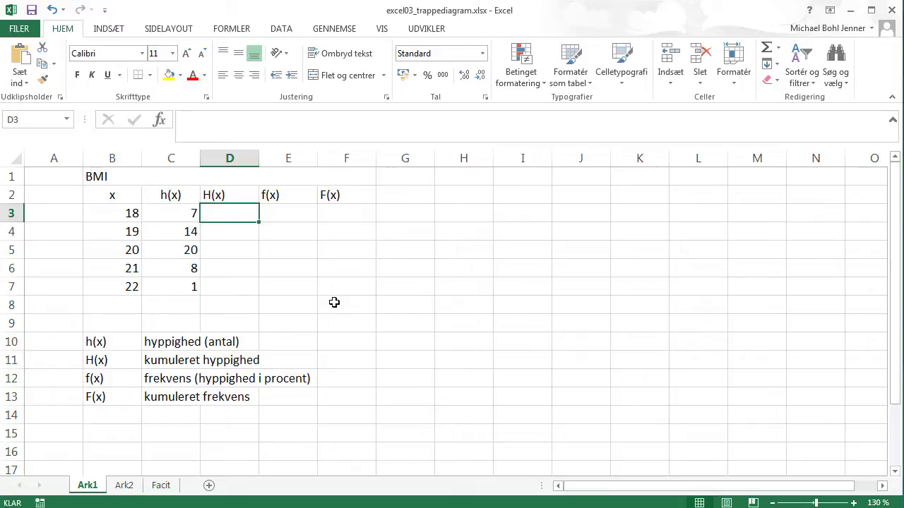
key("shift+Down")
key("shift+Up")
Point out x value 19, frequencies 7 and 14, and the H(x), f(x) and F(x) columns
left_click(113, 233)
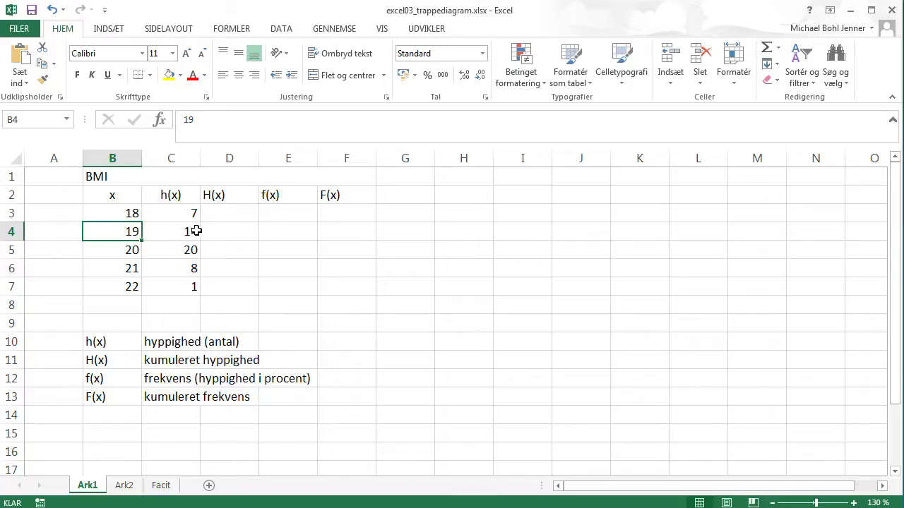
left_click(190, 233)
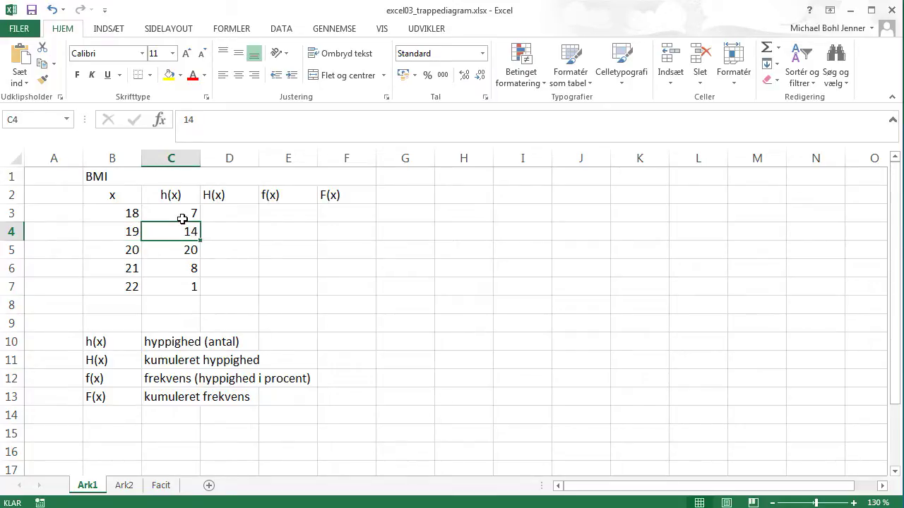
left_click_drag(186, 230, 174, 214)
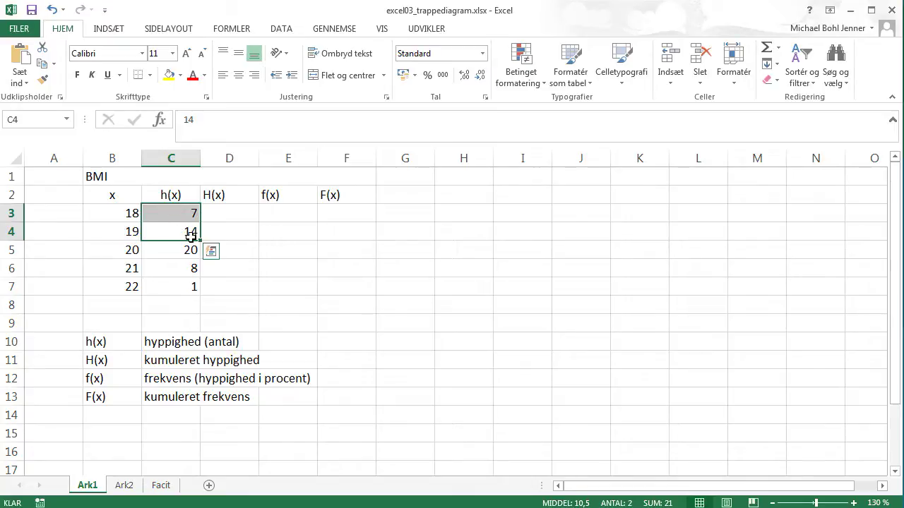
left_click(224, 233)
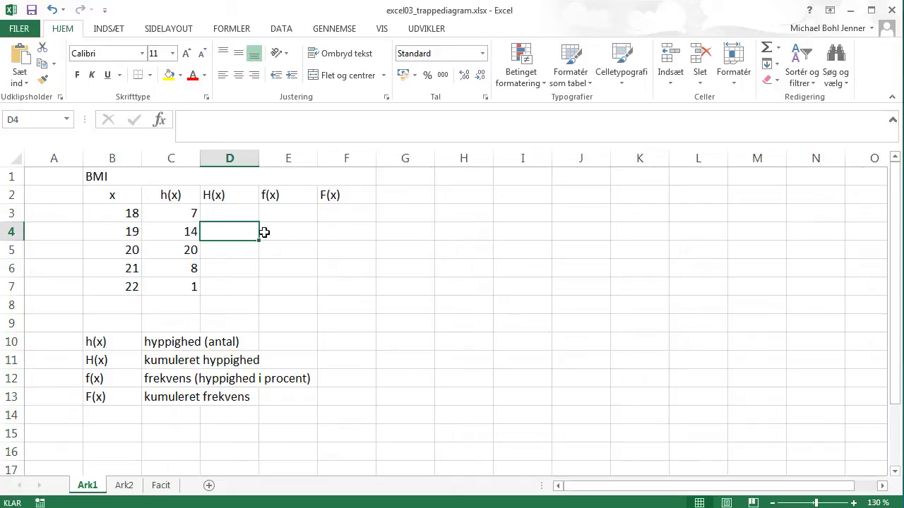
left_click(285, 215)
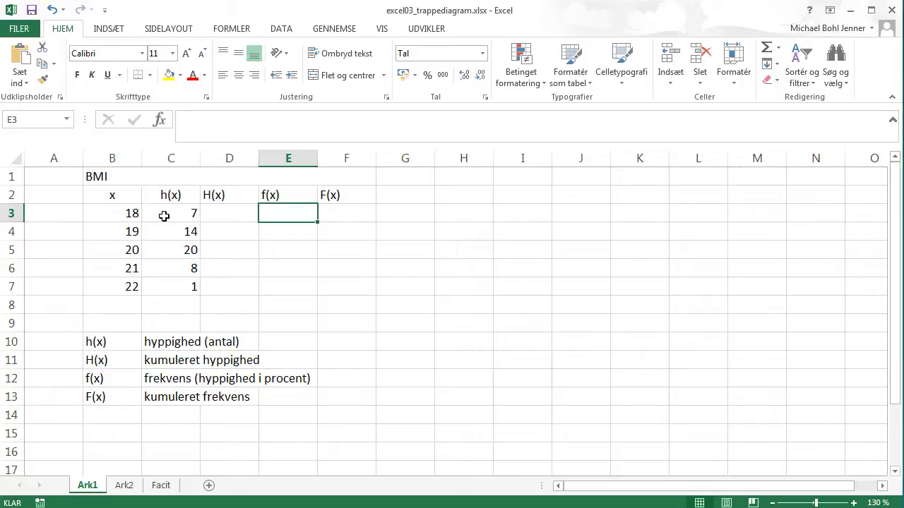
left_click(332, 211)
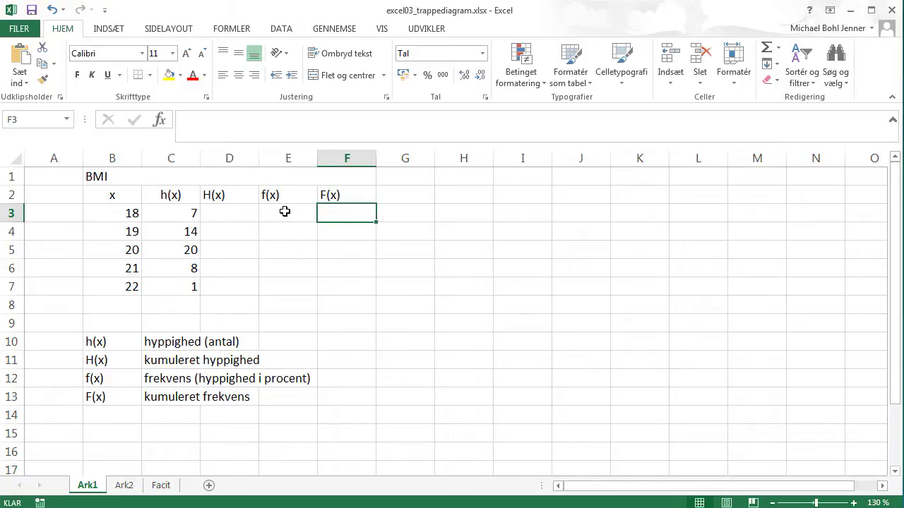
left_click(326, 237)
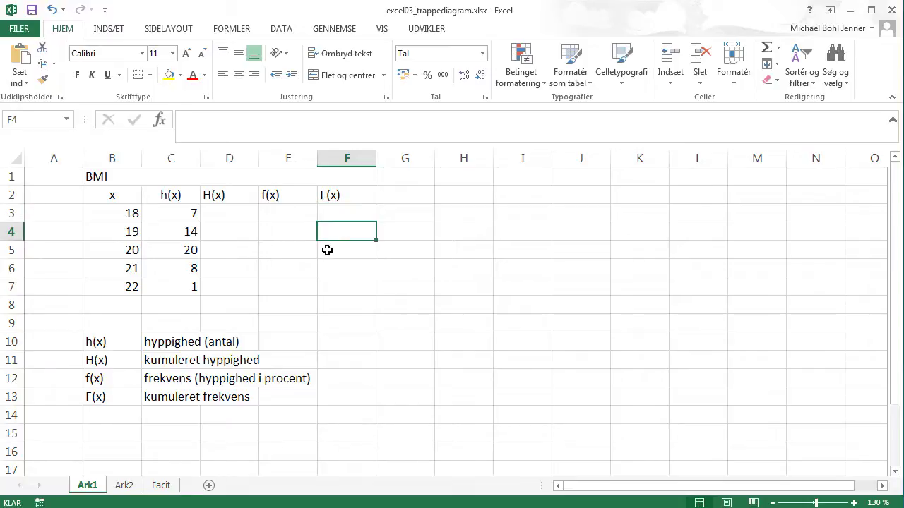
left_click(343, 268)
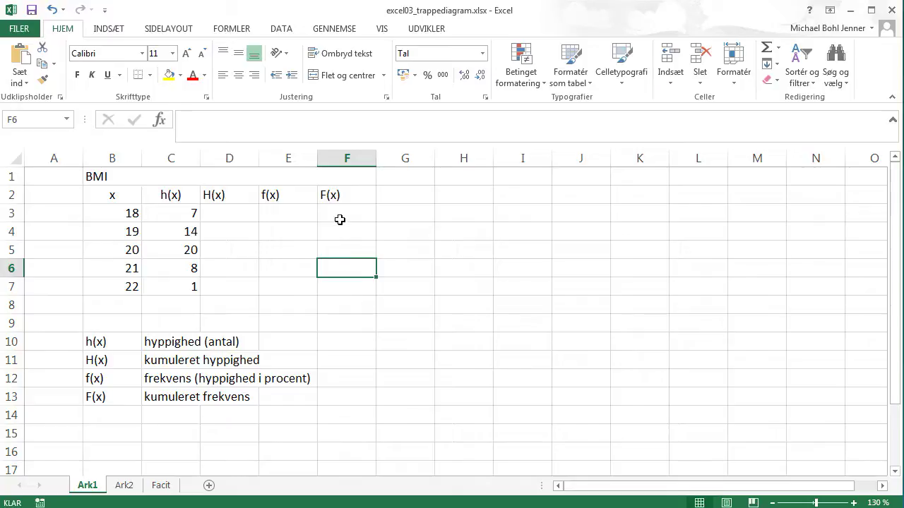
left_click_drag(285, 270, 280, 215)
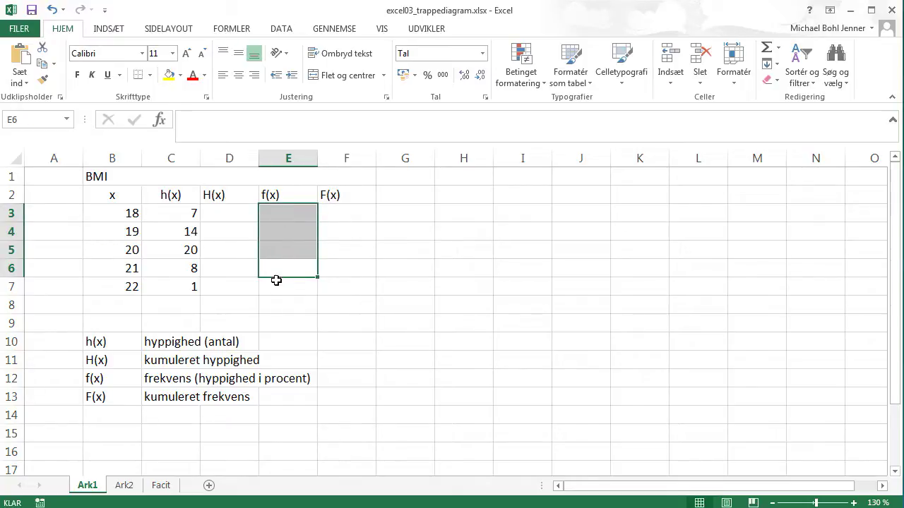
left_click(336, 270)
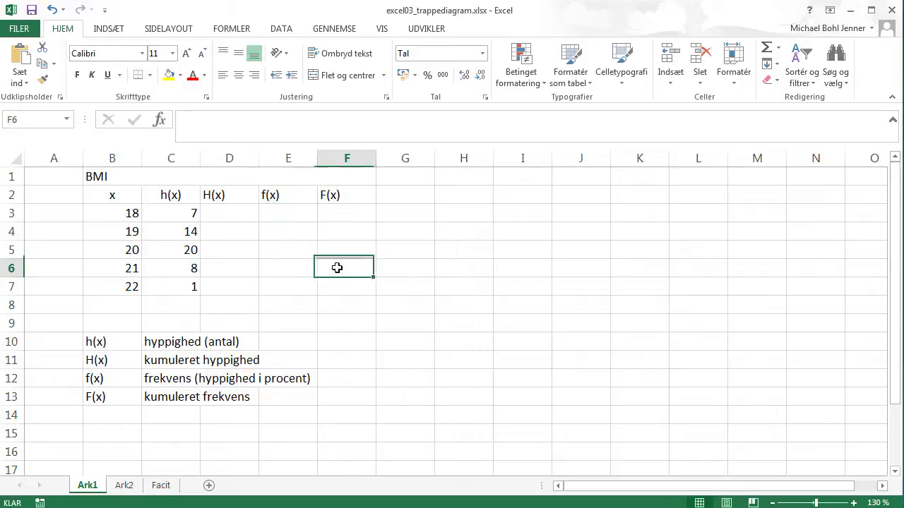
Enter =C3 in D3 and the running total =C4+D3 in D4
left_click(216, 215)
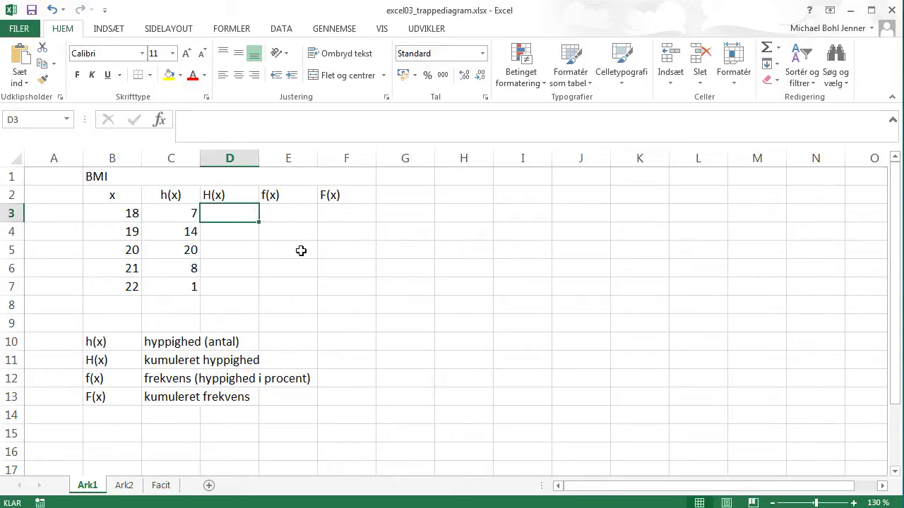
type("=")
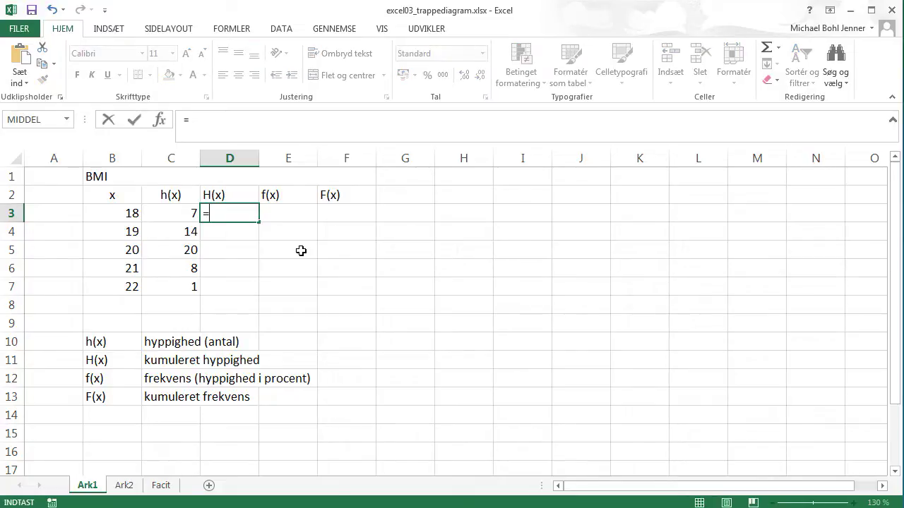
type("c3")
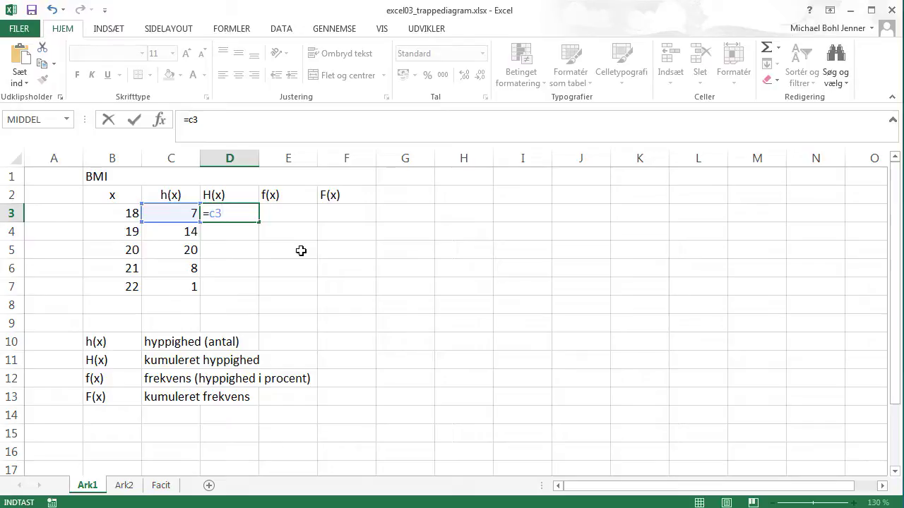
key("Return")
type("=")
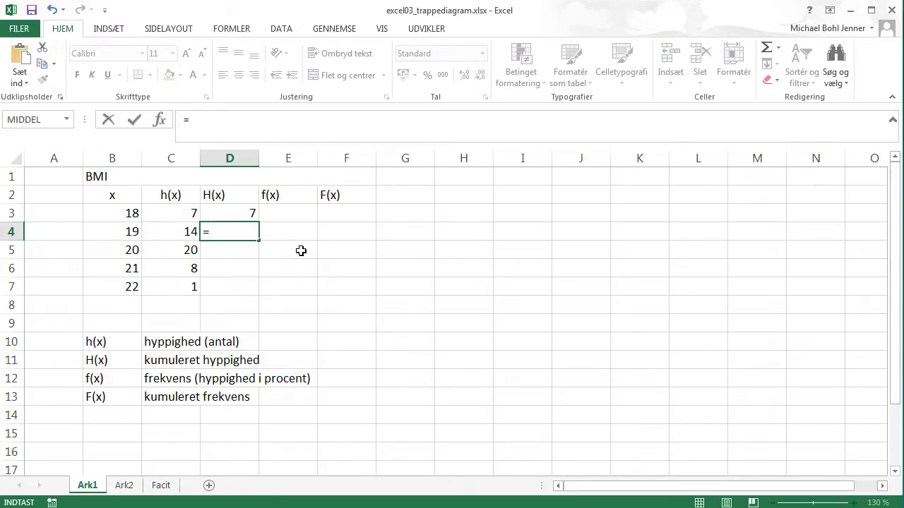
type("c4+")
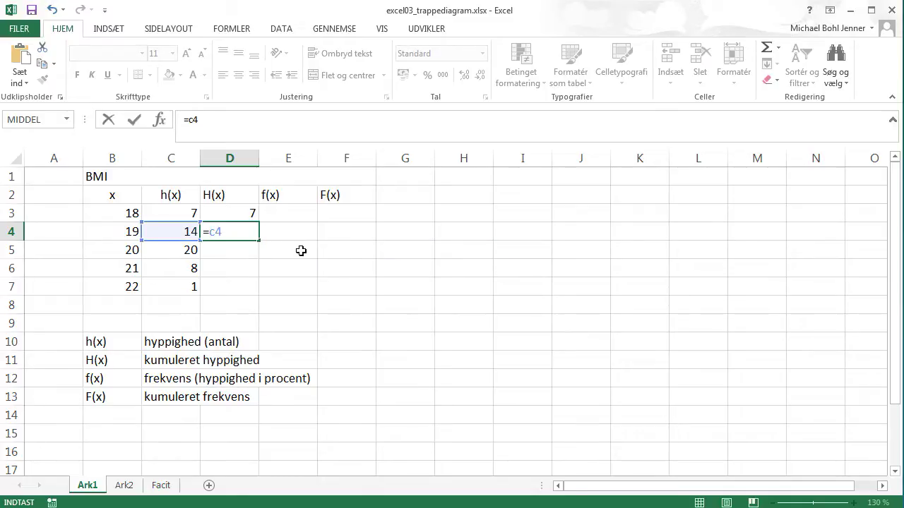
left_click(242, 213)
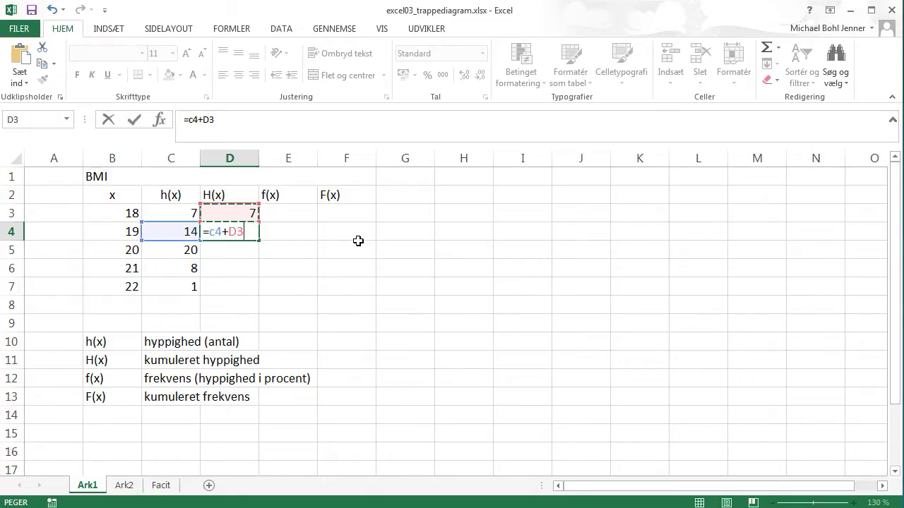
key("Return")
key("Up")
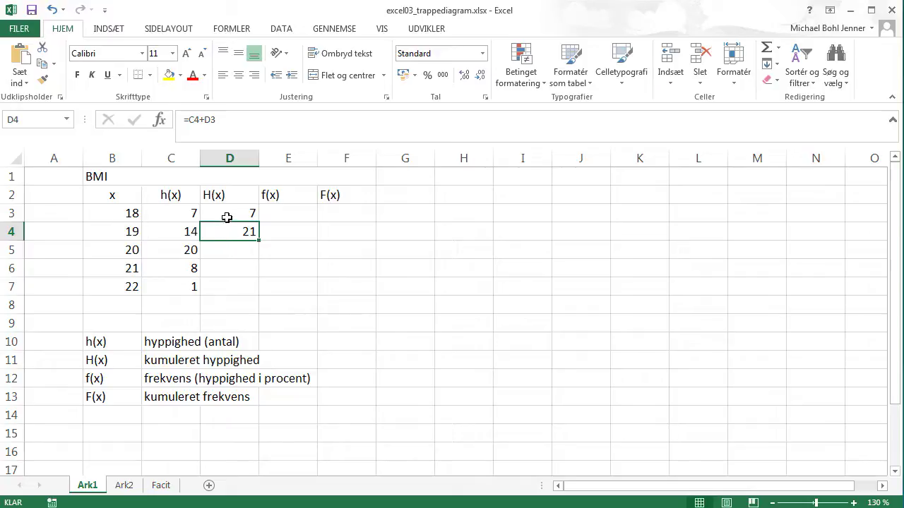
Copy D4's running-total formula down to D7, giving 7, 21, 41, 49, 50
left_click(211, 121)
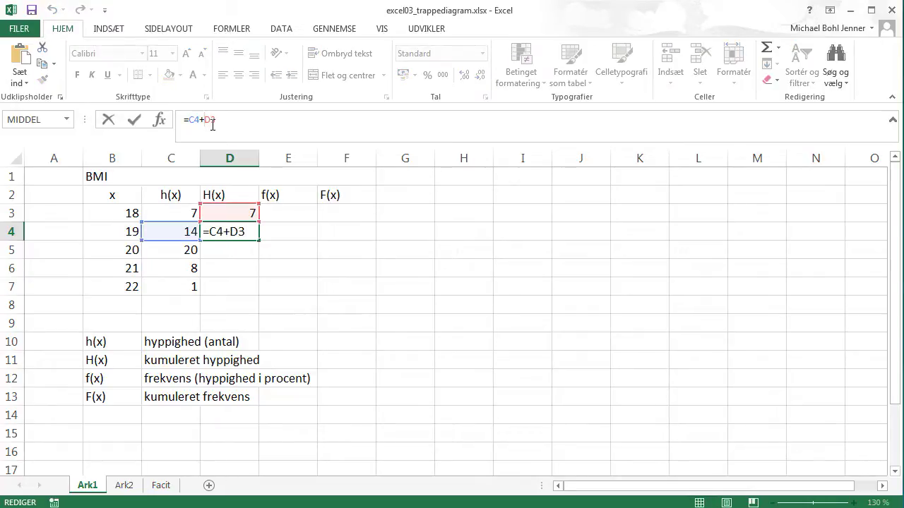
key("Return")
left_click(237, 231)
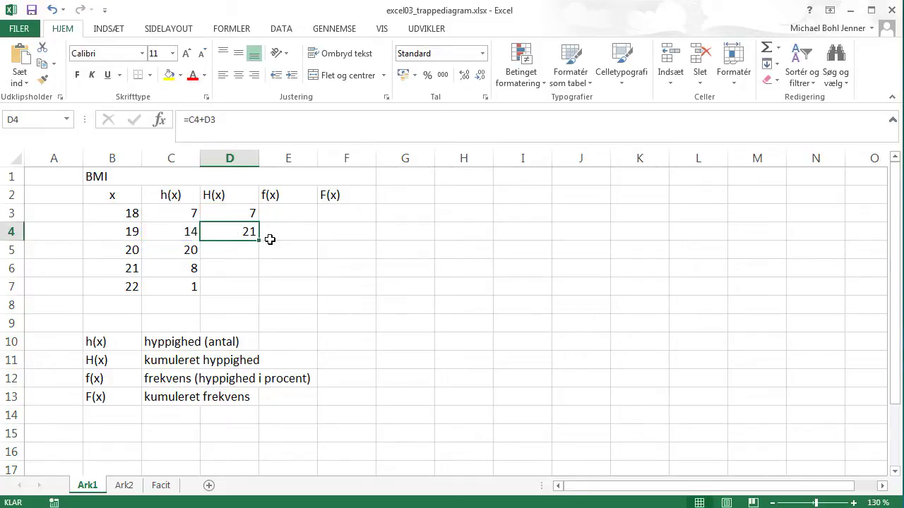
left_click_drag(260, 242, 259, 295)
left_click(308, 318)
left_click(241, 291)
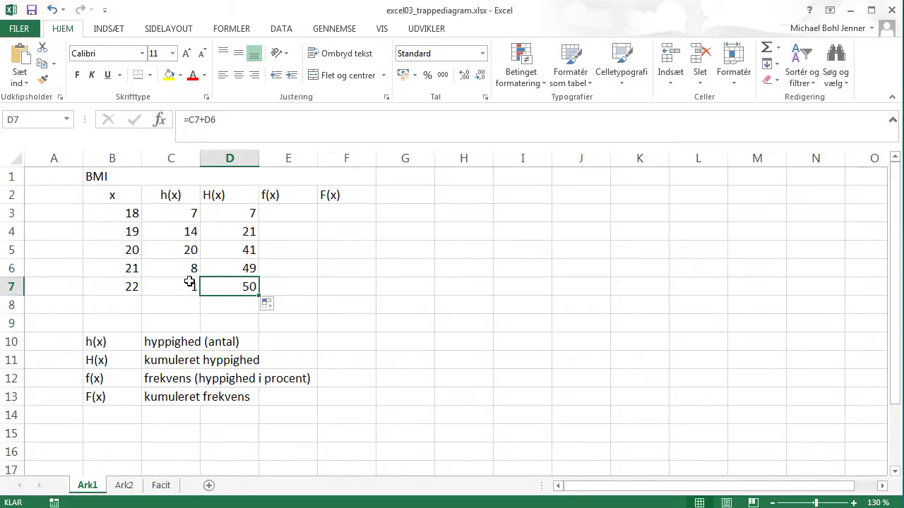
left_click(189, 305)
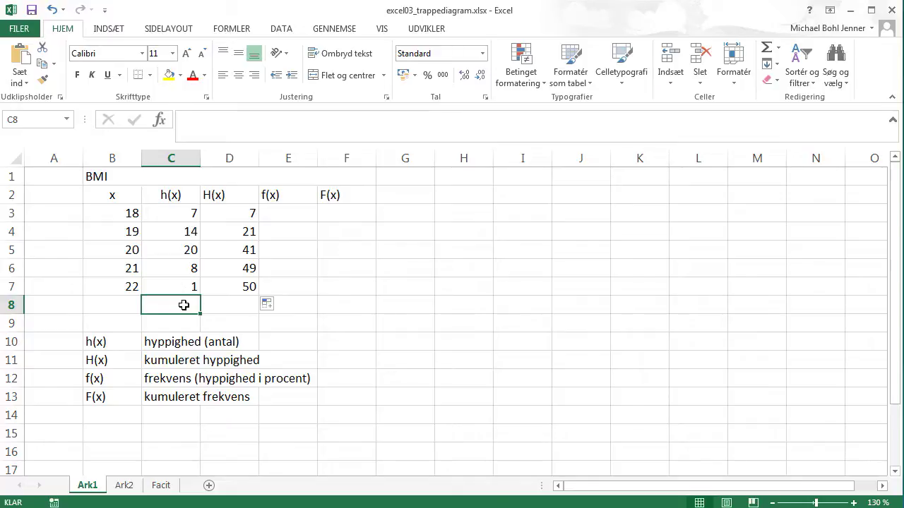
left_click(766, 53)
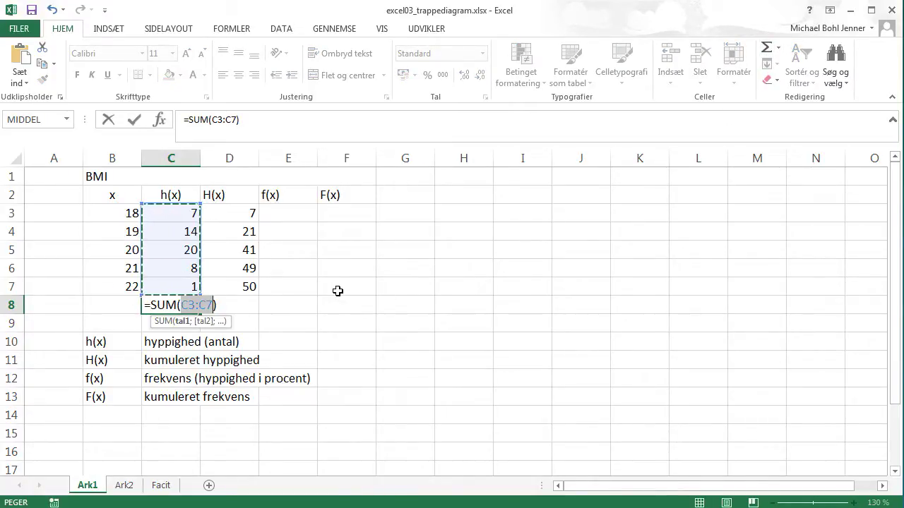
key("Return")
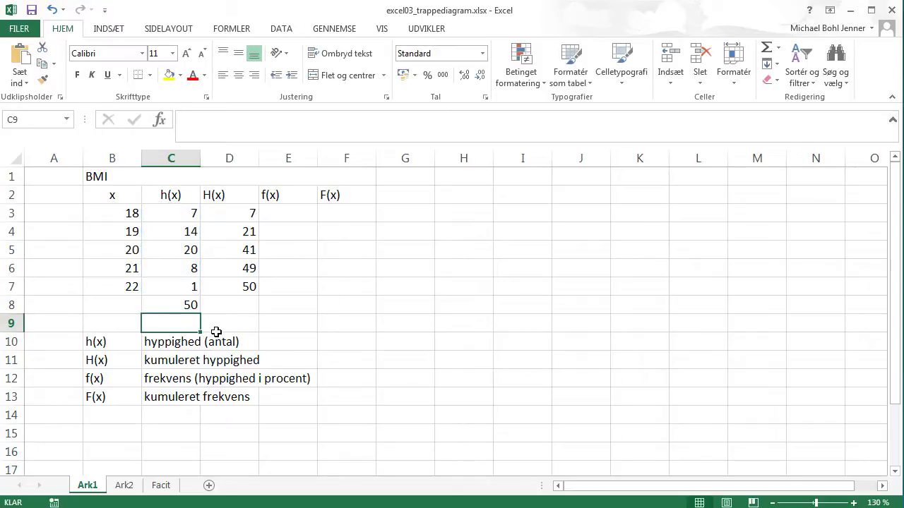
left_click(190, 305)
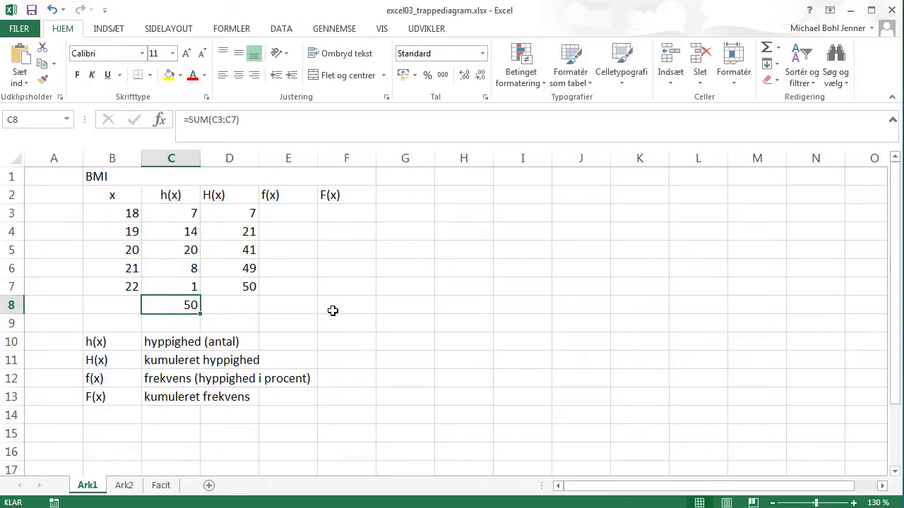
left_click(242, 289)
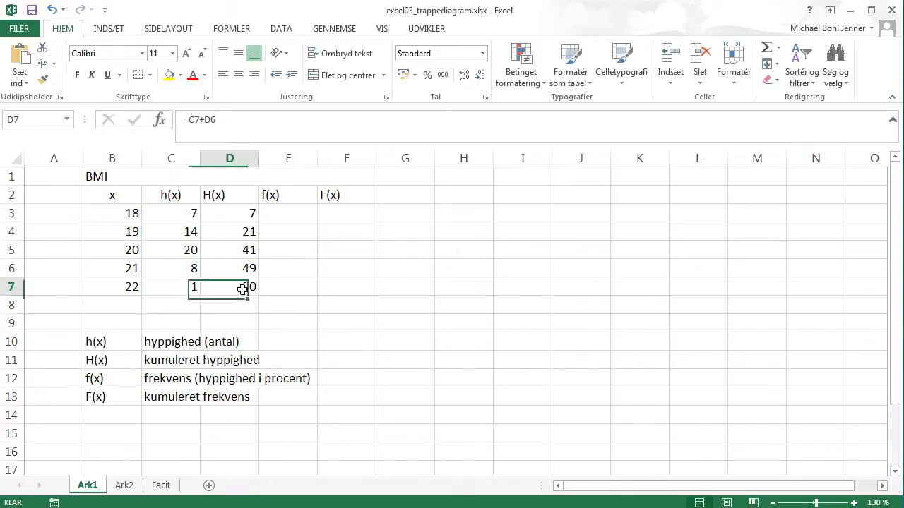
left_click(288, 214)
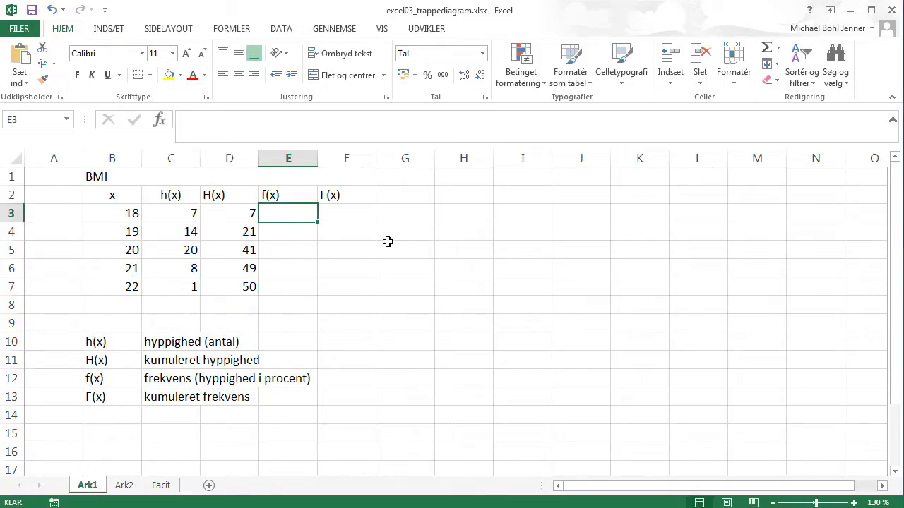
Enter =C3/$D$7 in E3, dividing the first count by the absolute total in D7
type("=")
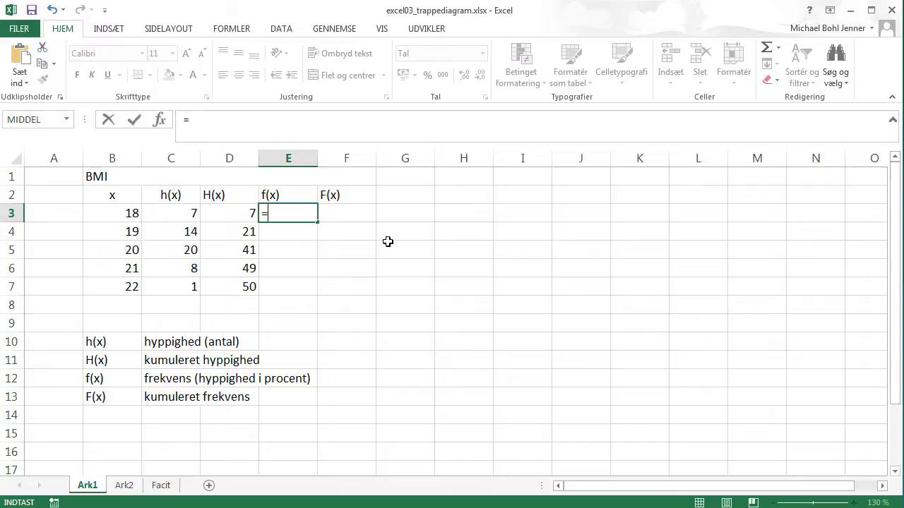
left_click(183, 214)
type("/")
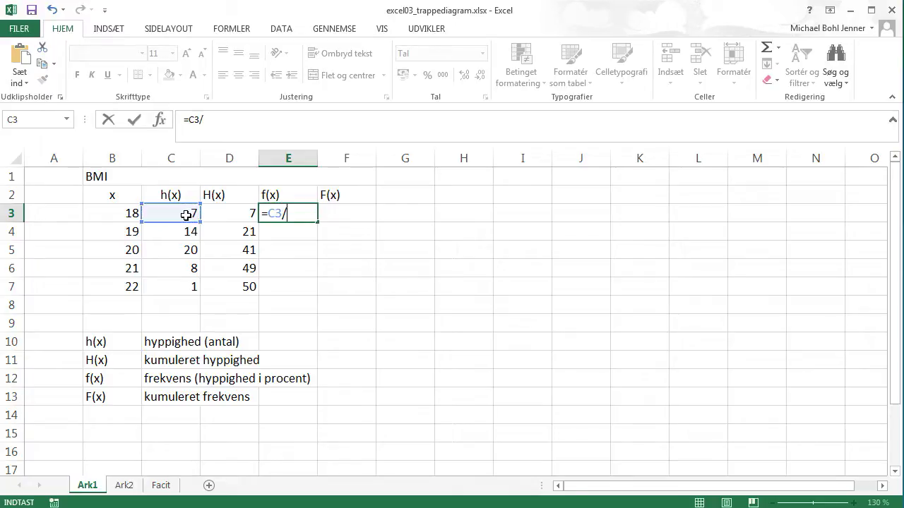
left_click(228, 289)
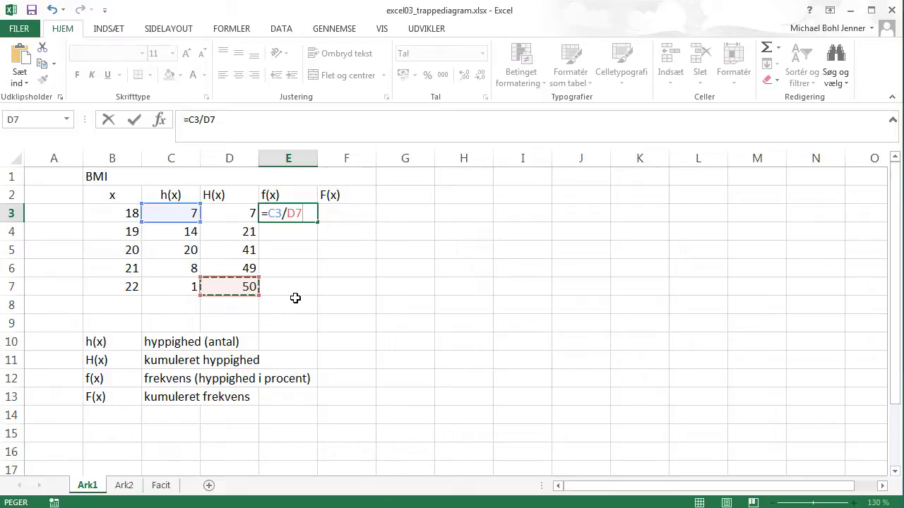
key("F4")
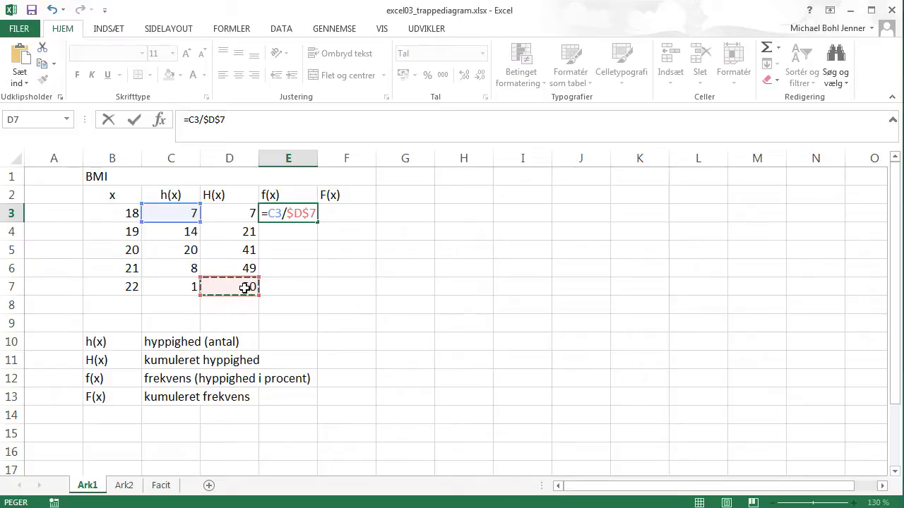
Copy the f(x) formula down to E7, giving 0,14 to 0,02
left_click(301, 214)
left_click_drag(317, 223, 317, 294)
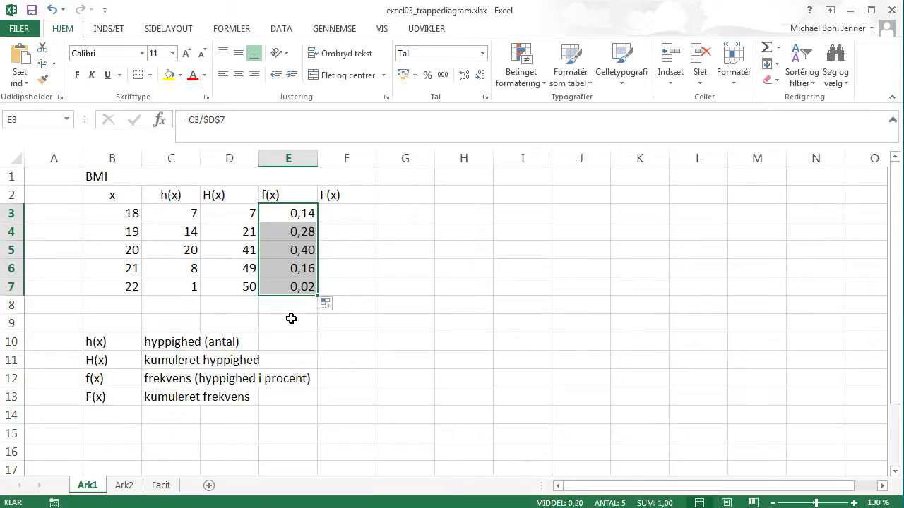
left_click(291, 319)
left_click(342, 211)
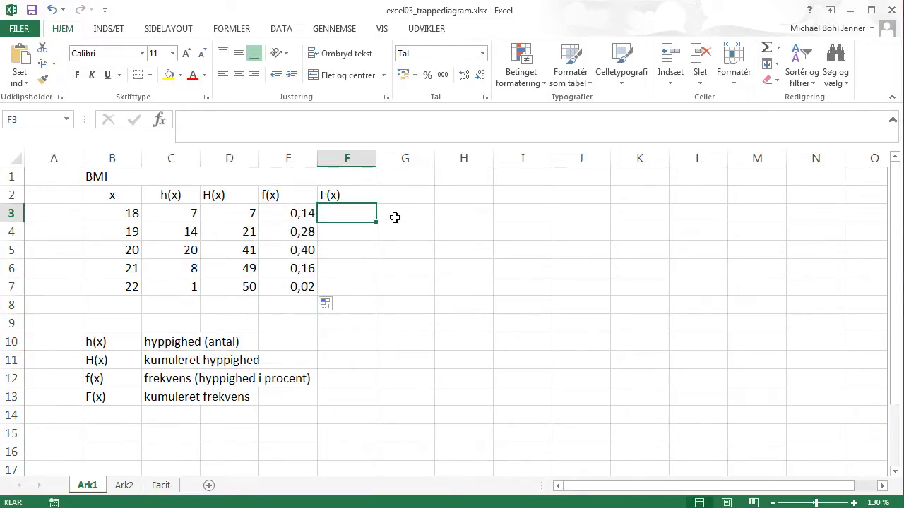
Enter =E3 in F3 and =E4+F3 in F4, and copy the running total to F7
type("=")
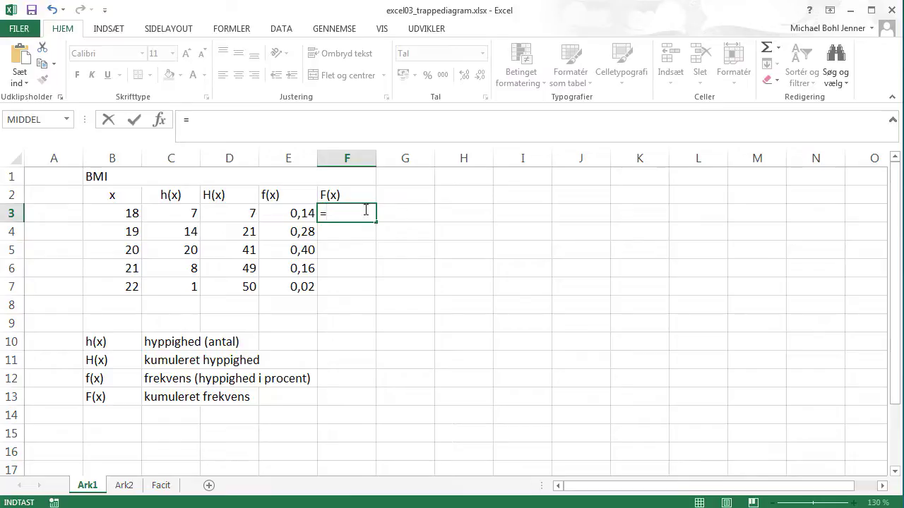
left_click(296, 213)
key("Return")
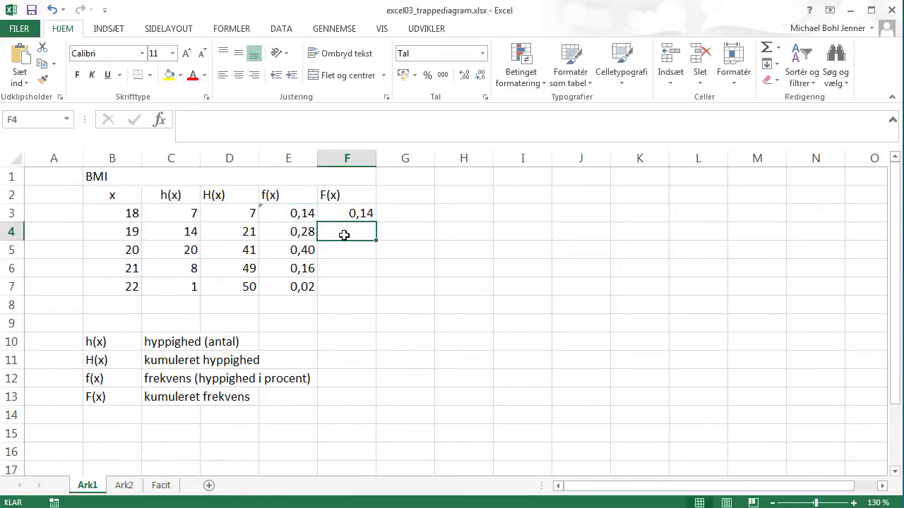
type("=")
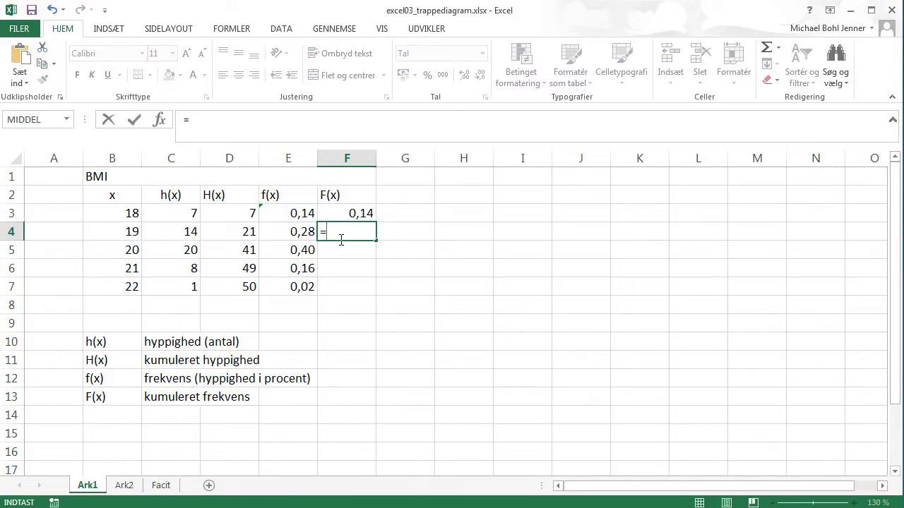
left_click(297, 231)
type("+")
left_click(363, 214)
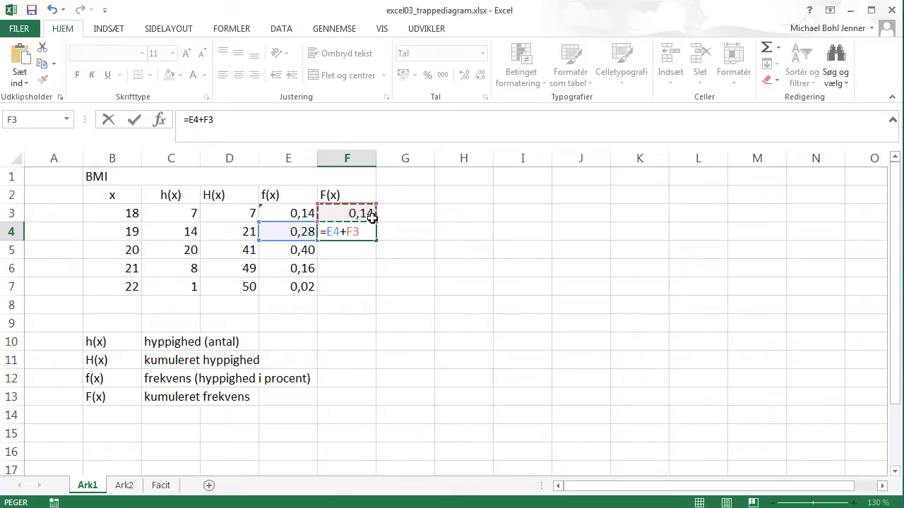
key("Return")
left_click(356, 229)
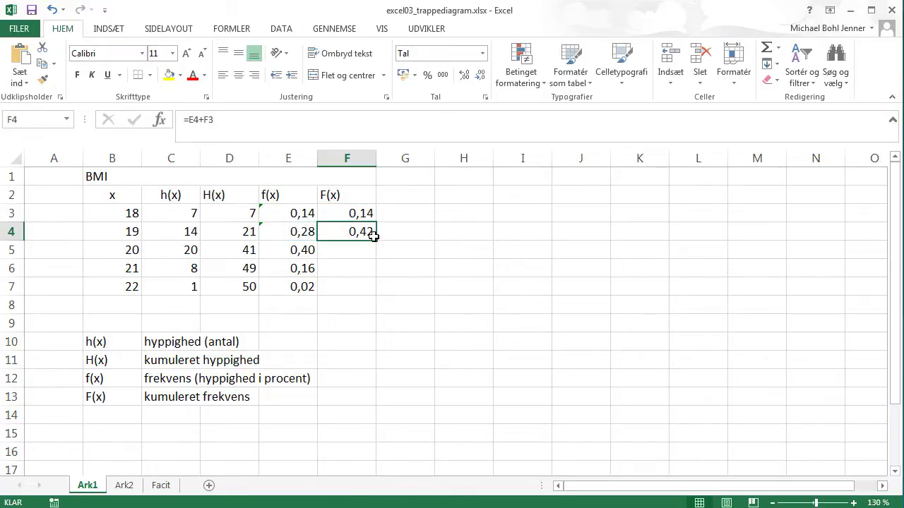
left_click_drag(374, 240, 369, 293)
left_click(352, 329)
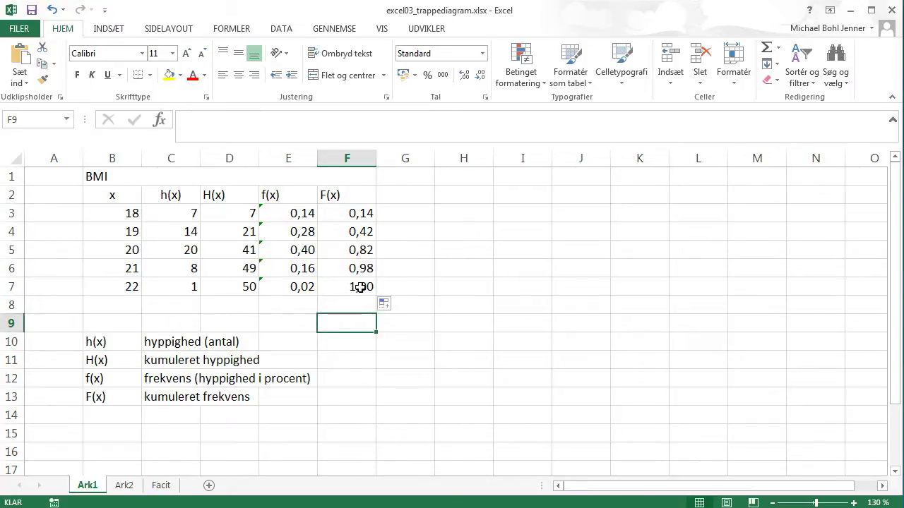
Add a temporary AutoSum of the f(x) values in E8 as a check, then delete it
left_click(288, 303)
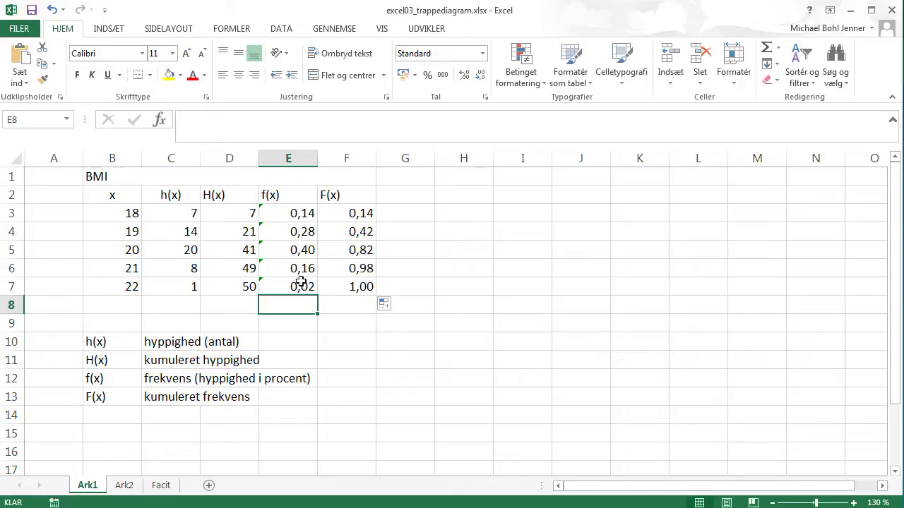
left_click(766, 47)
key("Return")
left_click(372, 347)
left_click(311, 308)
key("Delete")
Check the final cumulative formula in F7 and move to sheet Ark2
left_click(384, 336)
left_click(346, 309)
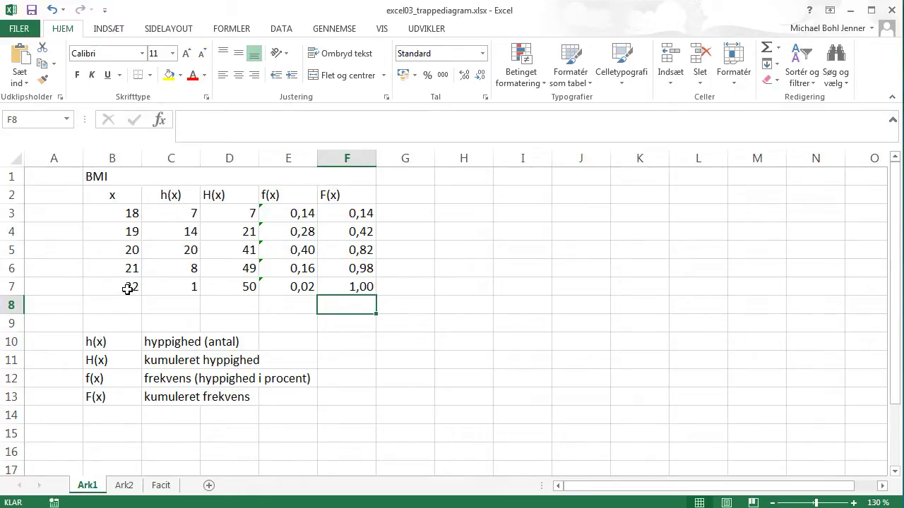
left_click(347, 291)
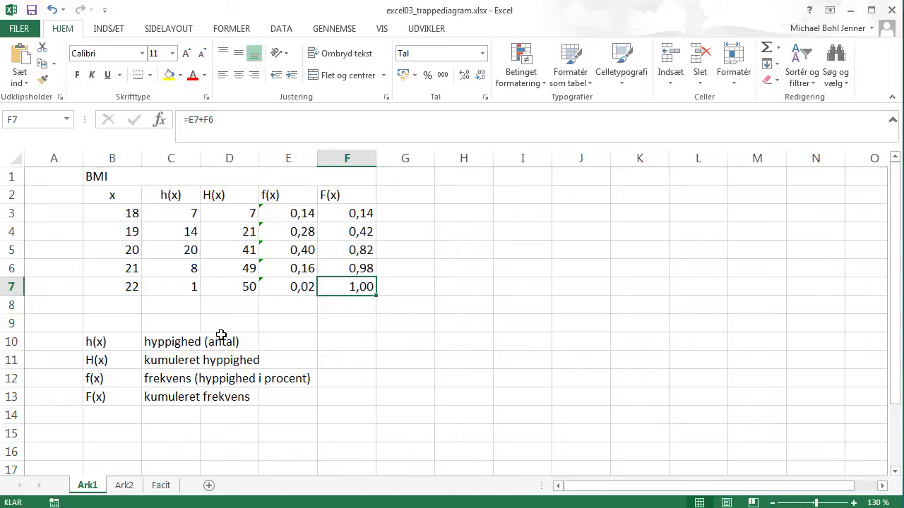
left_click(324, 309)
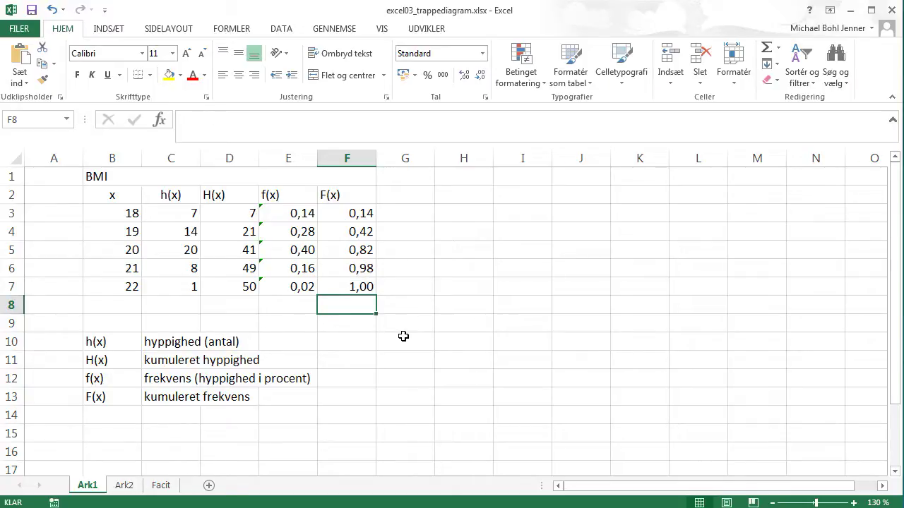
left_click(124, 486)
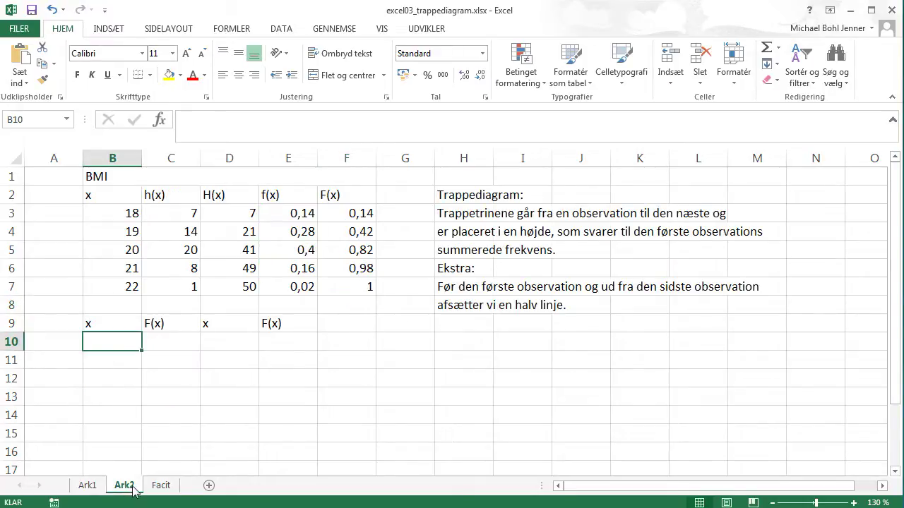
On Ark2, format E3:F7 to two decimals via Increase then Decrease Decimal
left_click(87, 487)
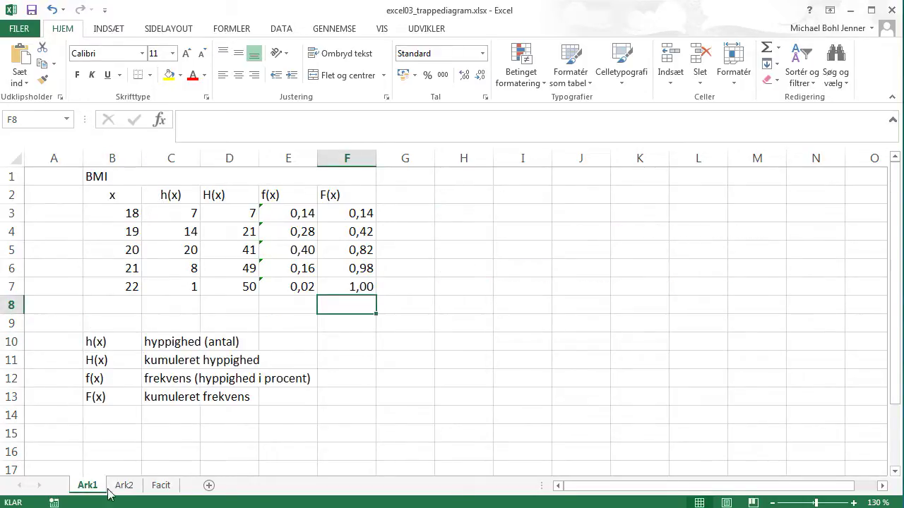
left_click(120, 487)
left_click(355, 385)
left_click_drag(357, 288, 295, 209)
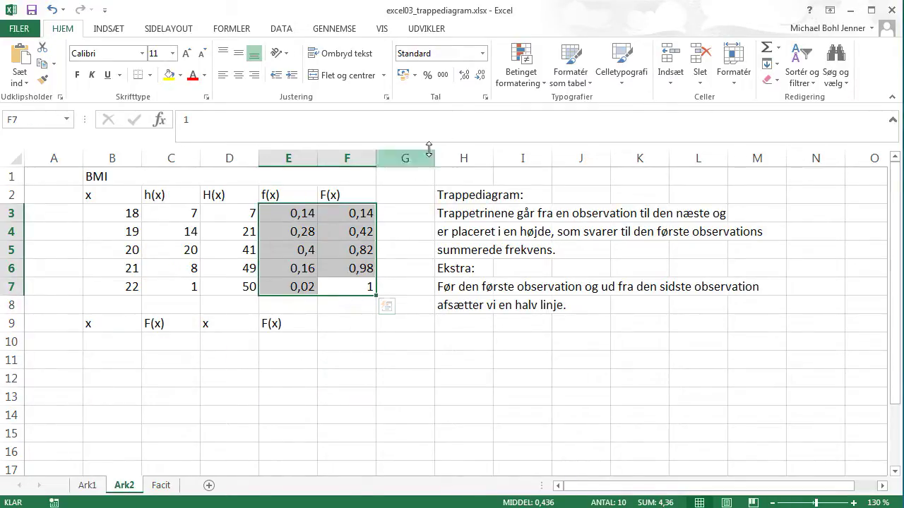
left_click(465, 81)
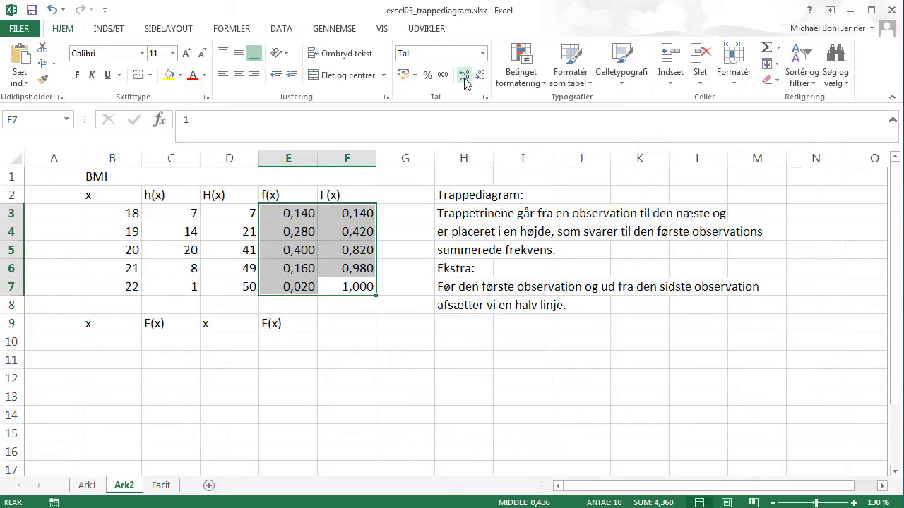
left_click(479, 78)
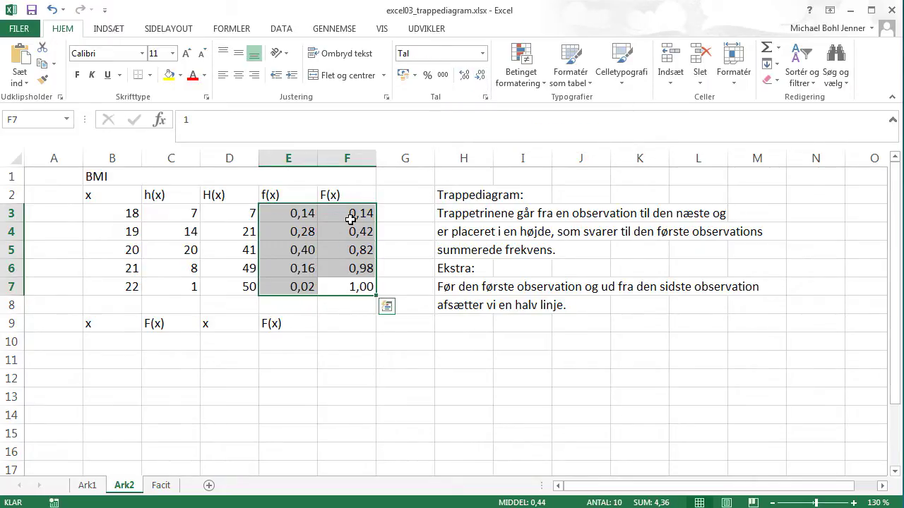
Inspect E5, B5 and B10:B13, then move to the Facit sheet with the finished chart
left_click(330, 326)
left_click(301, 251)
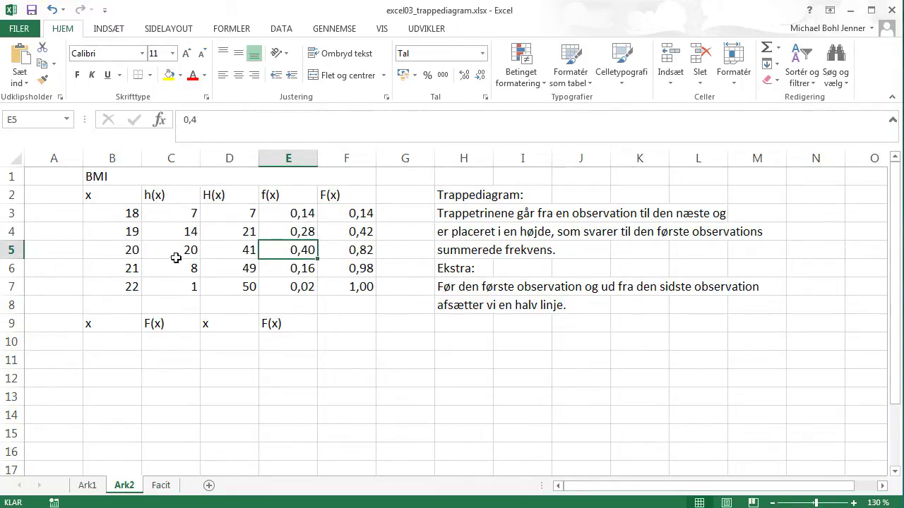
left_click(116, 252)
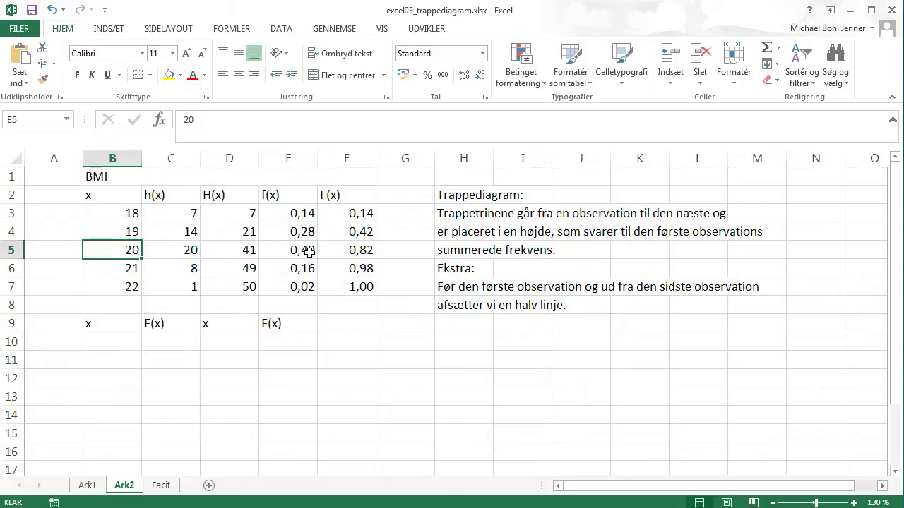
left_click(326, 322)
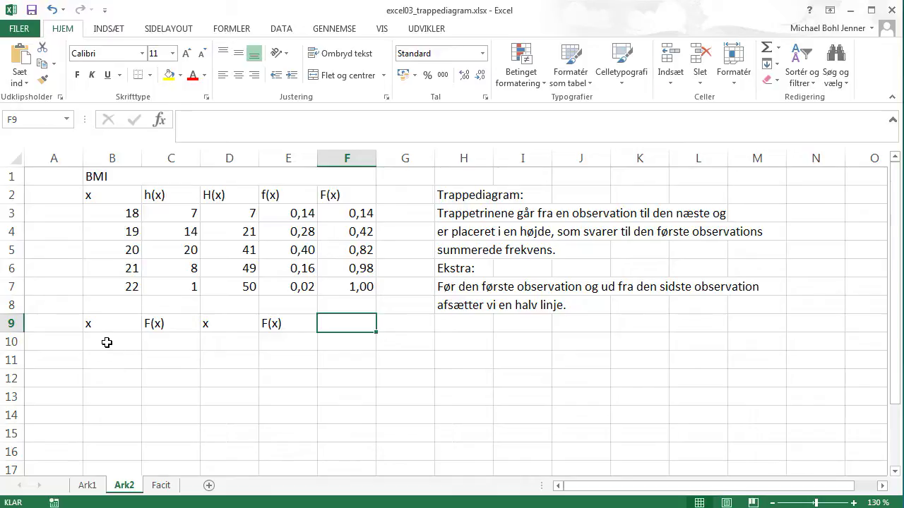
left_click_drag(107, 343, 112, 399)
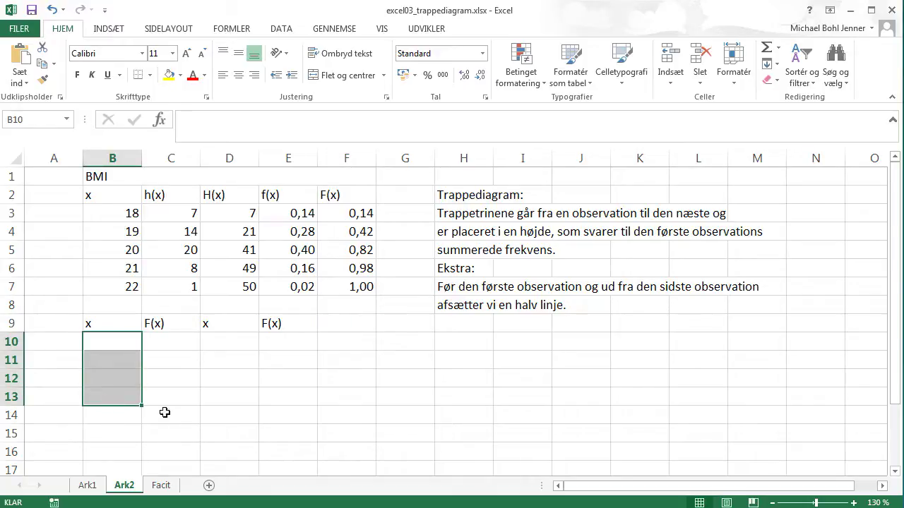
left_click(257, 414)
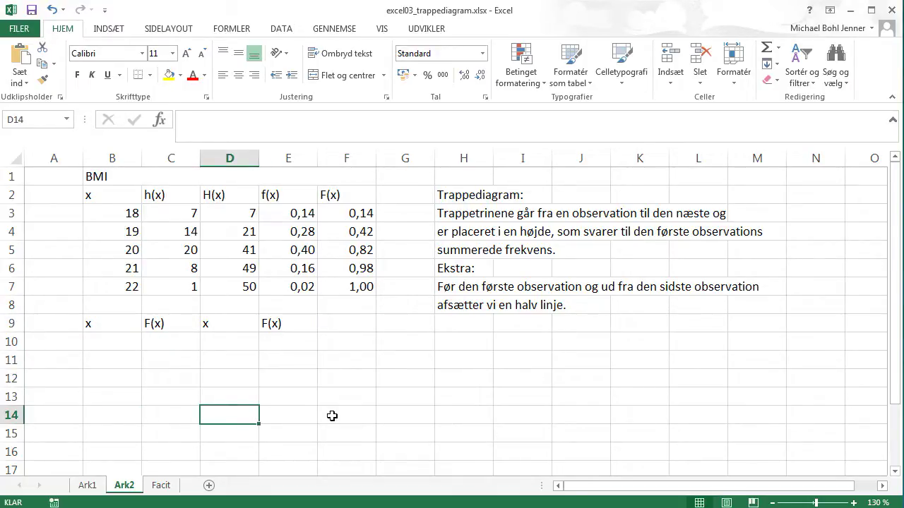
left_click(165, 491)
On Facit, select the chart's BMI and F(x) data in D11:E15, then return to Ark2
left_click(298, 411)
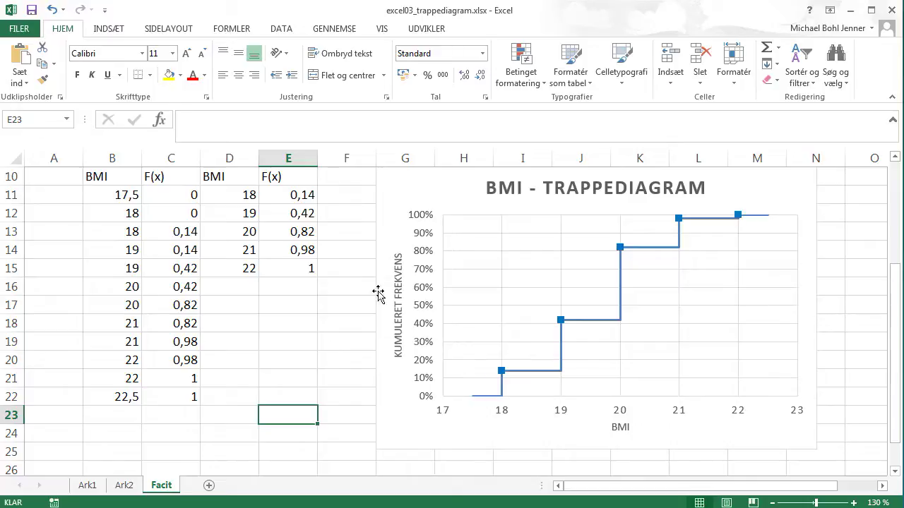
left_click_drag(301, 267, 247, 196)
left_click(247, 310)
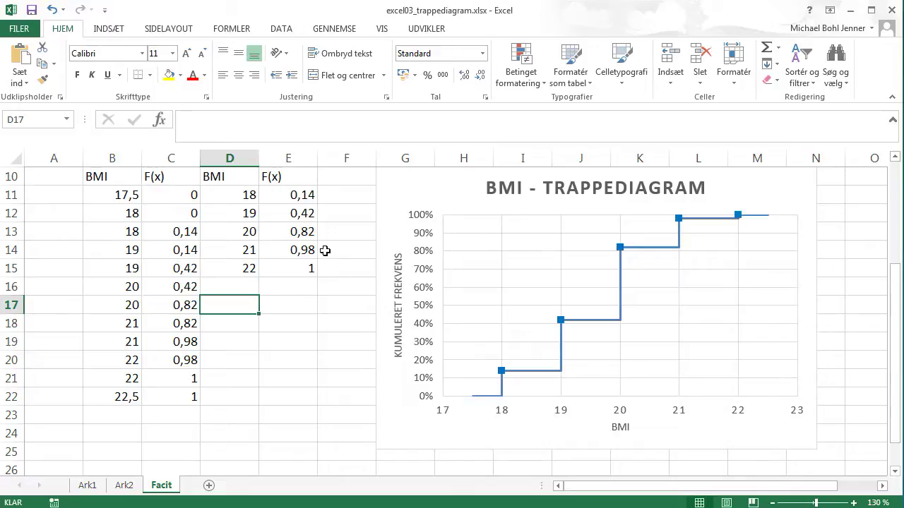
left_click_drag(246, 193, 297, 272)
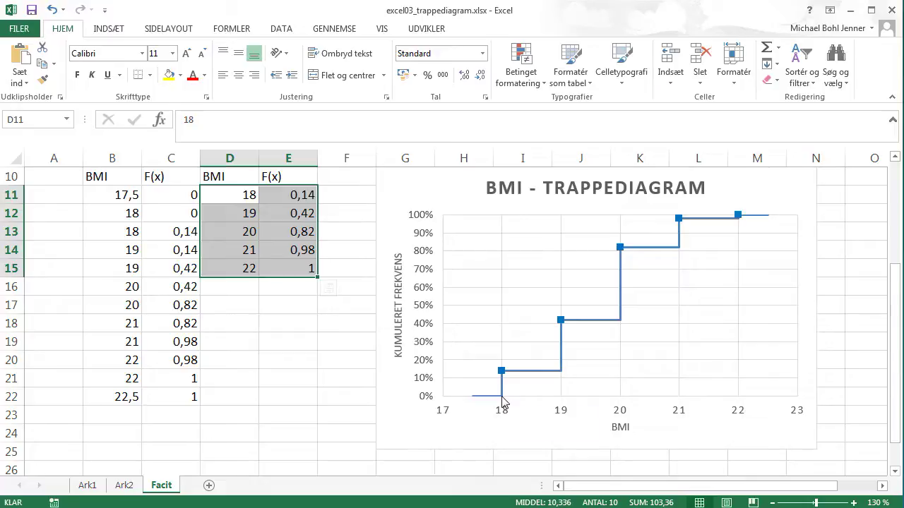
mouse_move(504, 401)
left_click(124, 485)
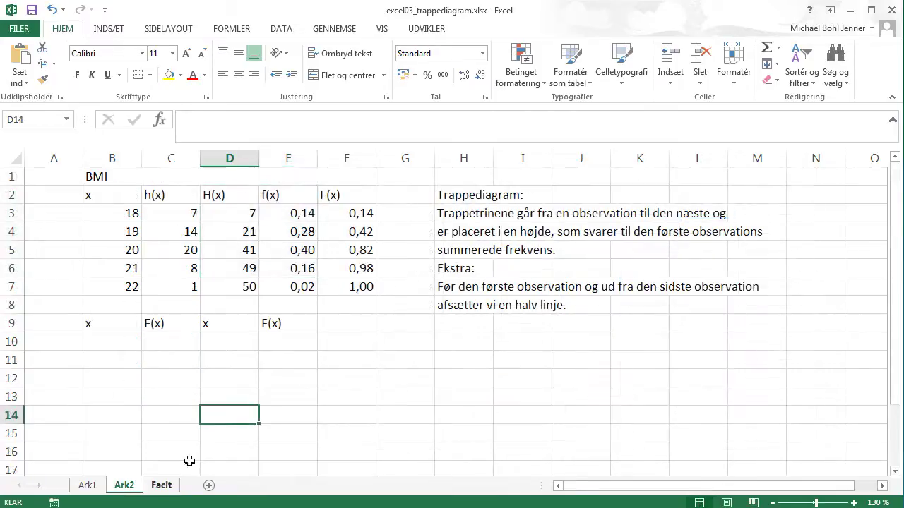
Copy the x values 18–22 from B3:B7 into B10
left_click_drag(141, 288, 125, 207)
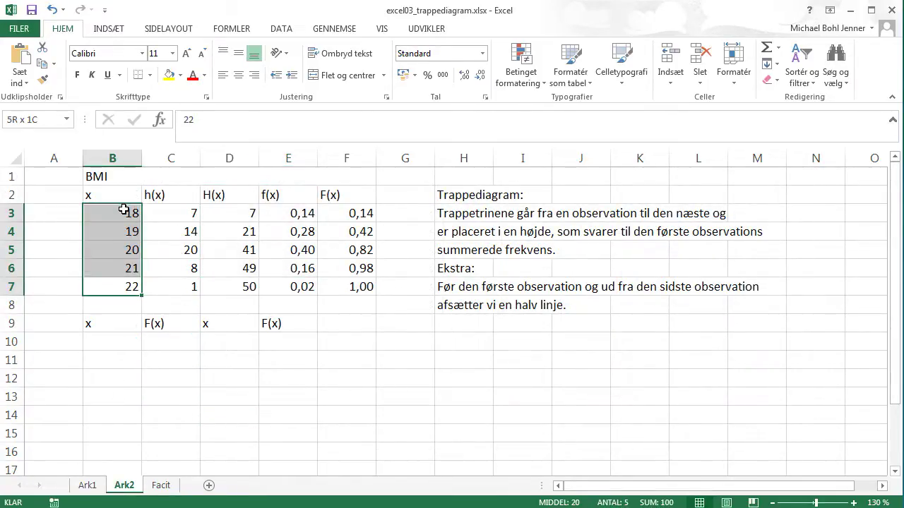
key("ctrl+c")
left_click(113, 342)
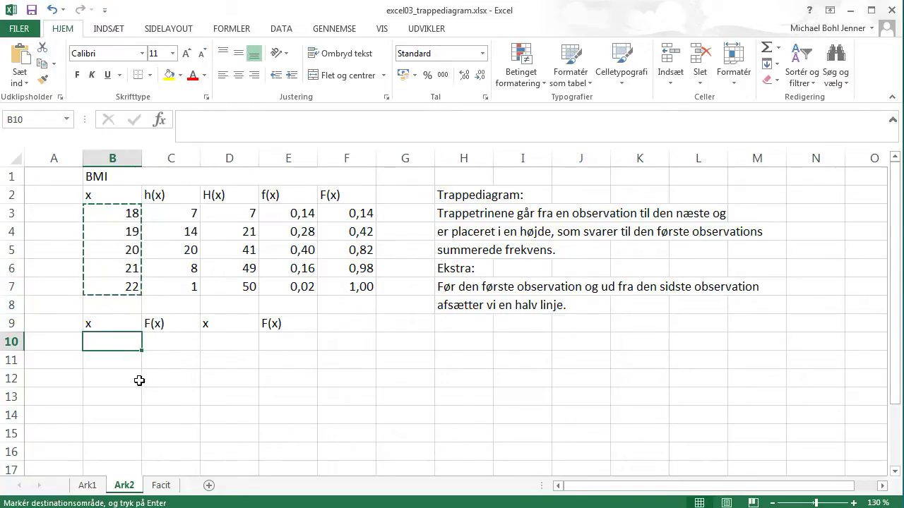
key("ctrl+v")
key("Escape")
left_click(384, 418)
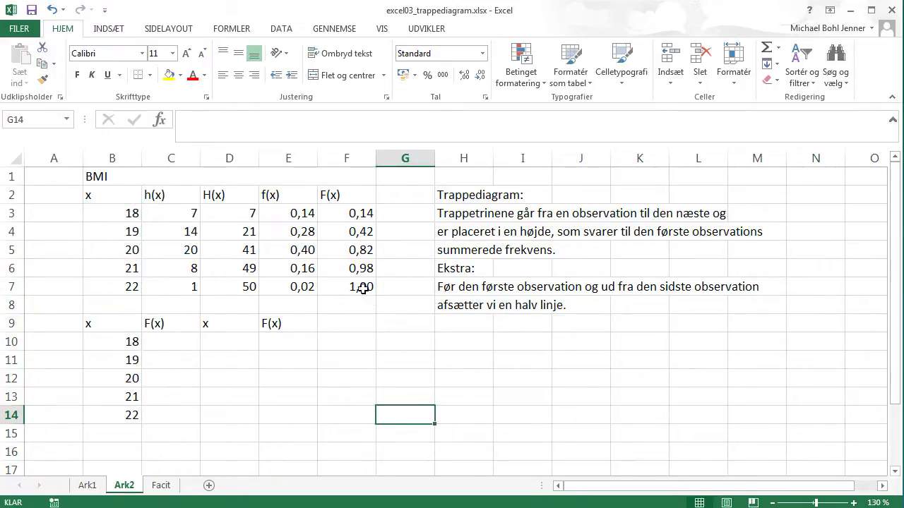
Copy the F(x) values 0,14–1,00 from F3:F7 into C10
left_click_drag(361, 288, 363, 214)
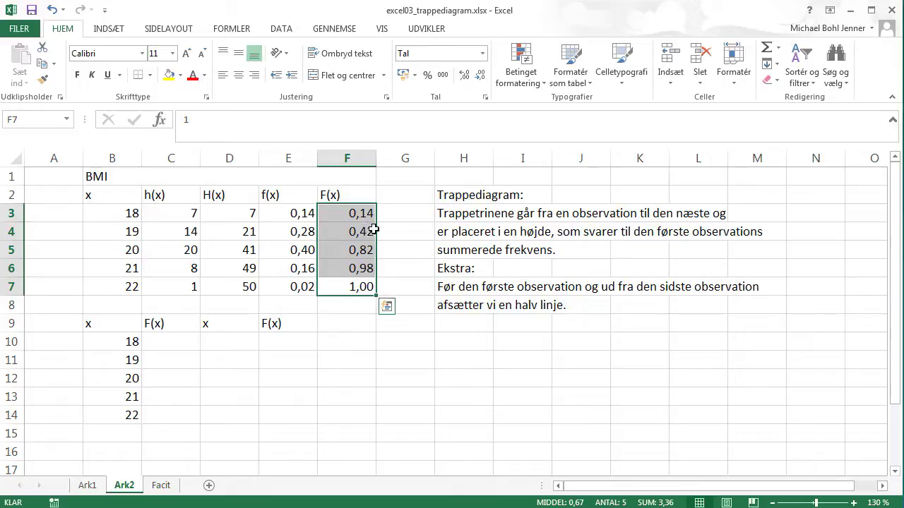
key("ctrl+c")
left_click(182, 342)
key("ctrl+v")
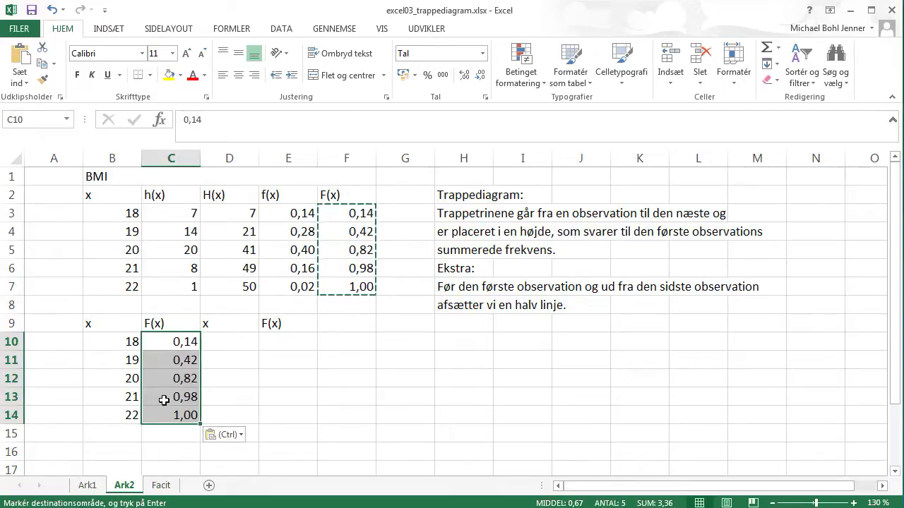
left_click(85, 426)
scroll(385, 404, "down", 1)
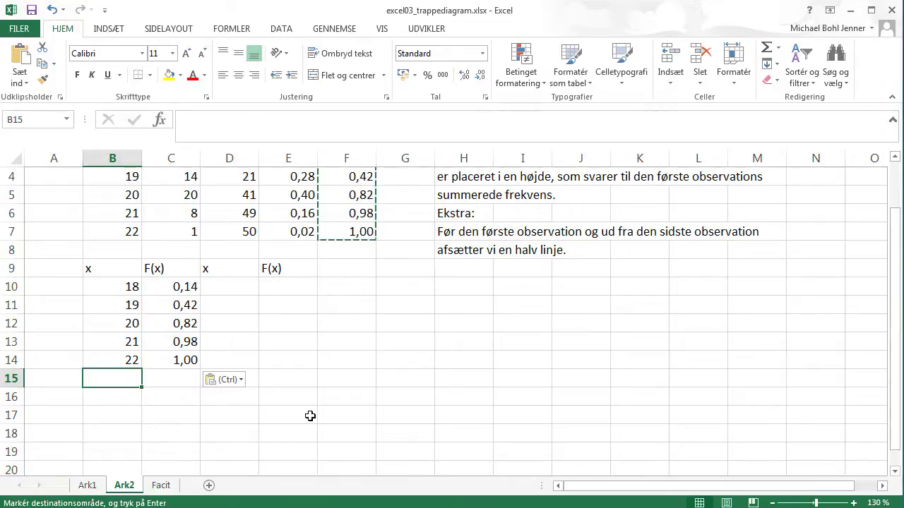
scroll(312, 416, "up", 1)
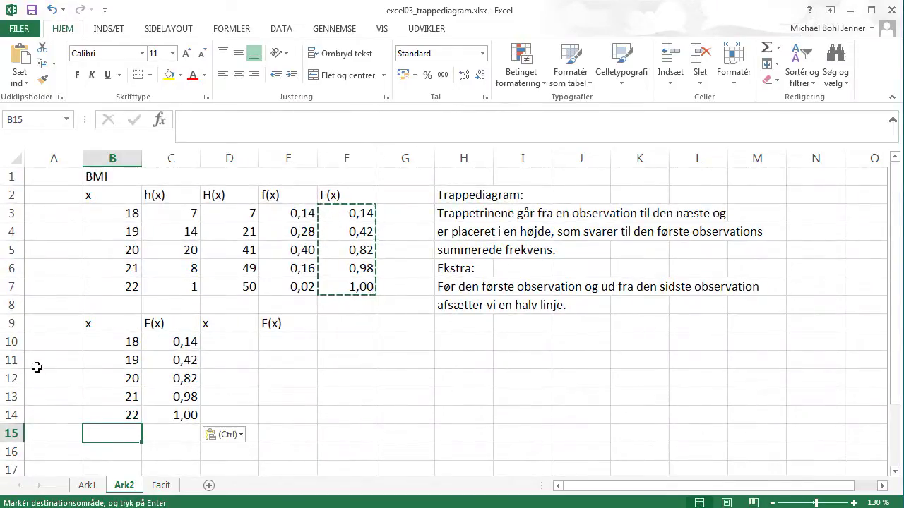
Insert blank rows at rows 10, 12 and 14, above the 18, 19 and 20 pairs
left_click(13, 342)
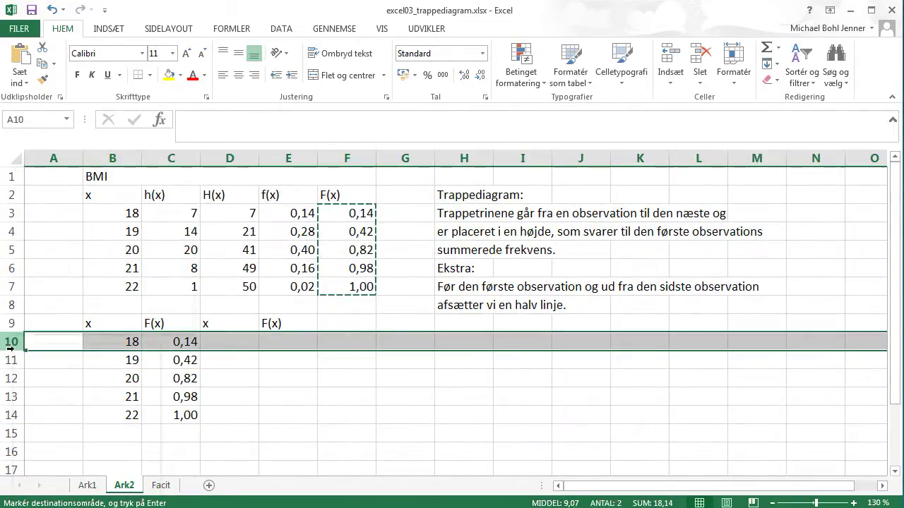
right_click(14, 345)
left_click(50, 444)
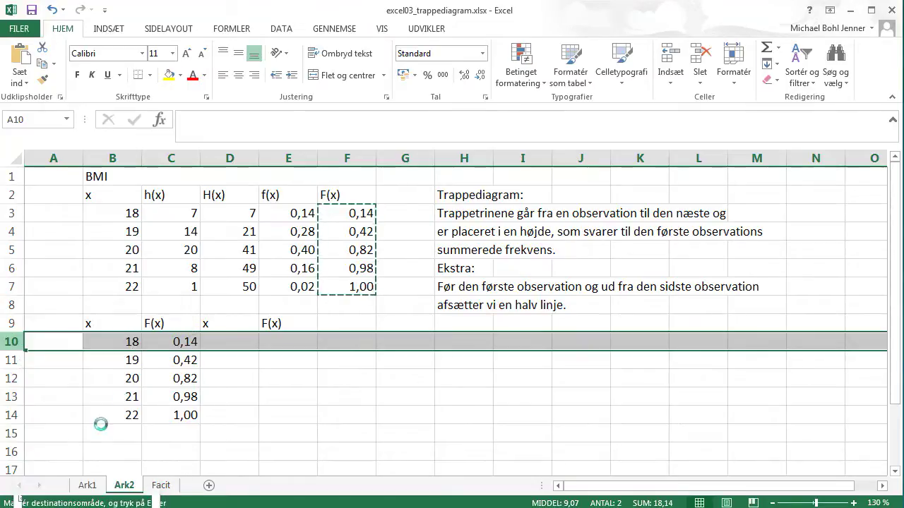
left_click(12, 379)
right_click(13, 379)
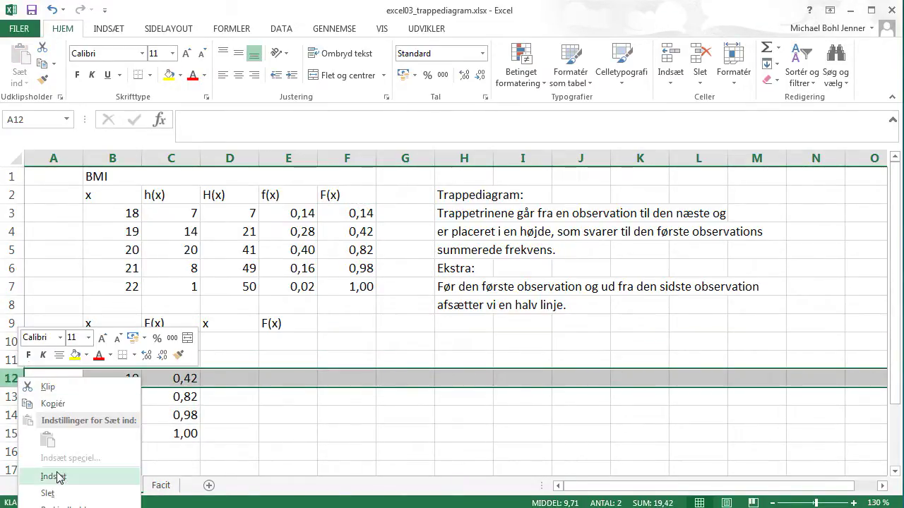
left_click(51, 477)
left_click(13, 397)
left_click(13, 415)
right_click(13, 415)
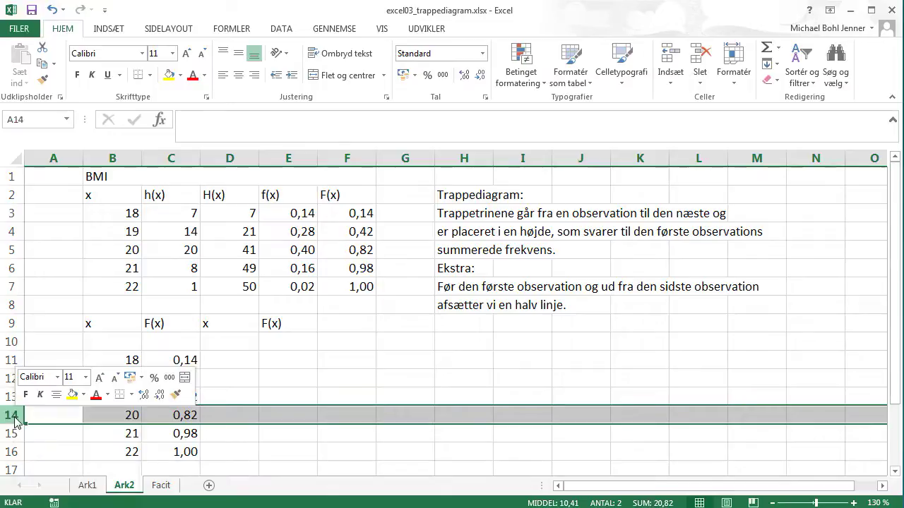
left_click(50, 507)
left_click(304, 429)
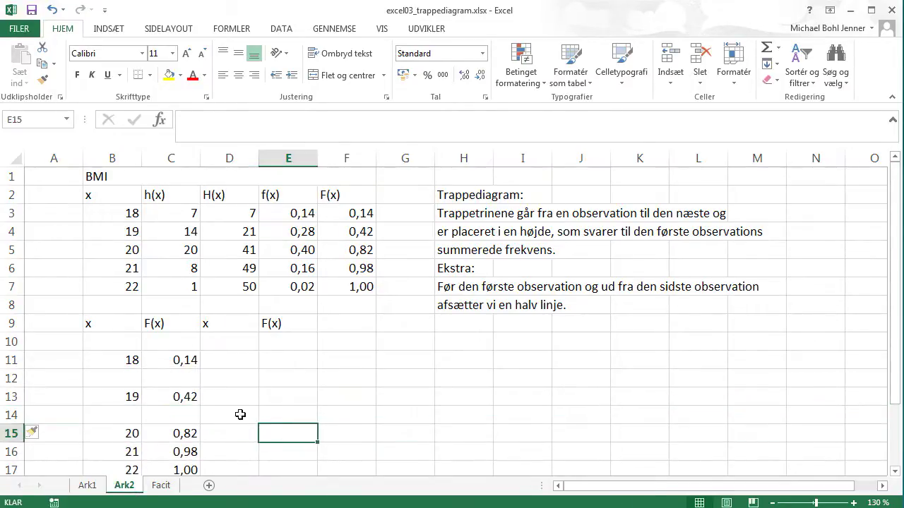
scroll(149, 399, "down", 2)
Insert blank rows at rows 16 and 18 above the 21 and 22 pairs, then check the spacing
left_click(14, 342)
right_click(15, 343)
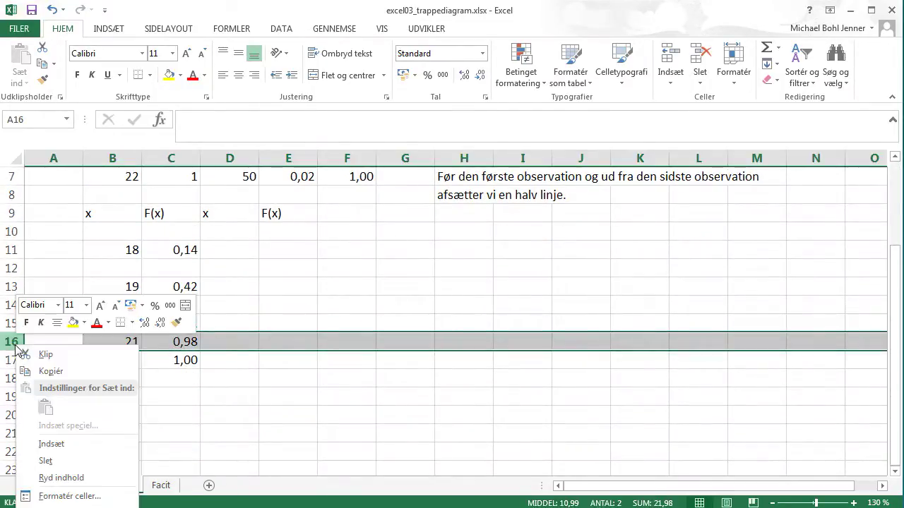
left_click(47, 444)
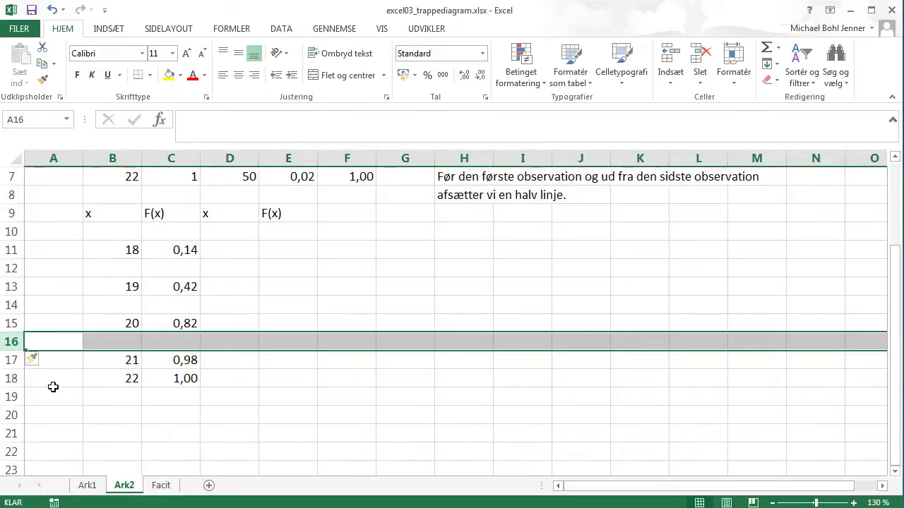
left_click(15, 379)
right_click(14, 379)
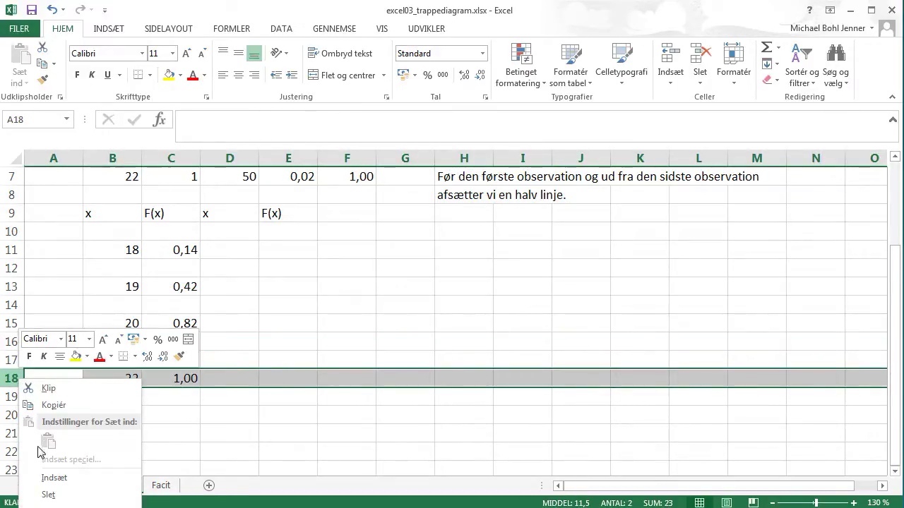
left_click(51, 479)
left_click(225, 432)
scroll(351, 428, "up", 1)
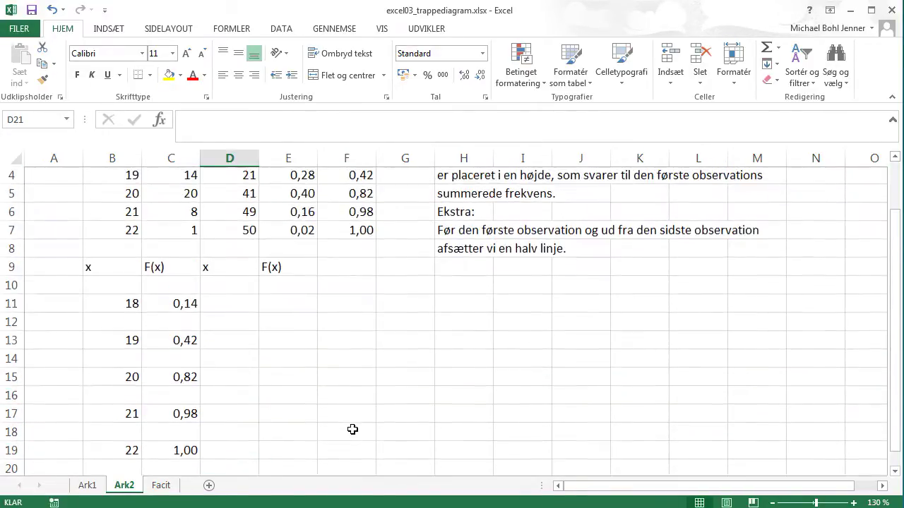
left_click(127, 324)
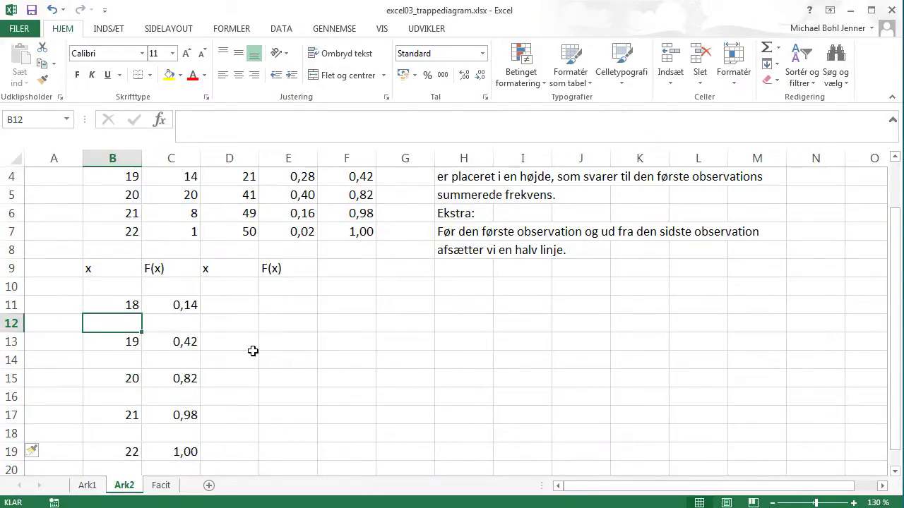
left_click(131, 342)
left_click(119, 323)
scroll(430, 327, "up", 1)
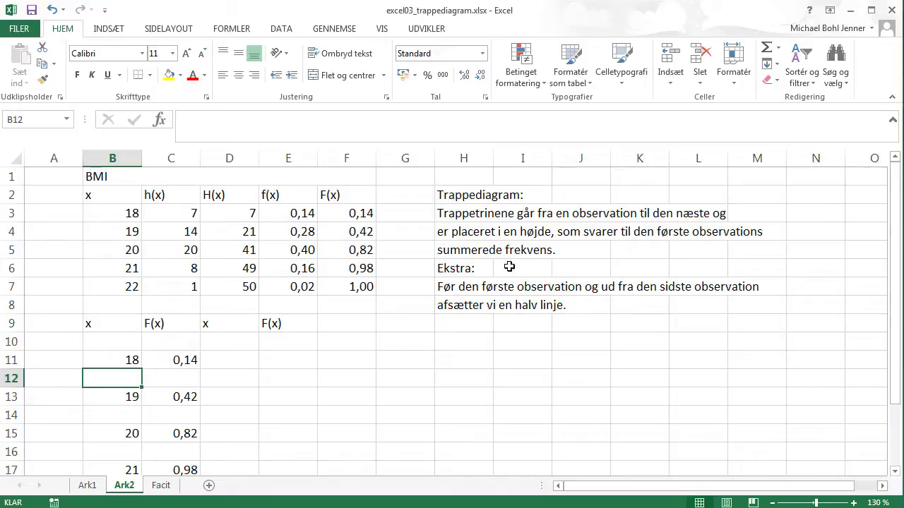
Enter 19 with F(x) 0,14 in B12:C12 and placeholders under/over in B14:C14
left_click(95, 397)
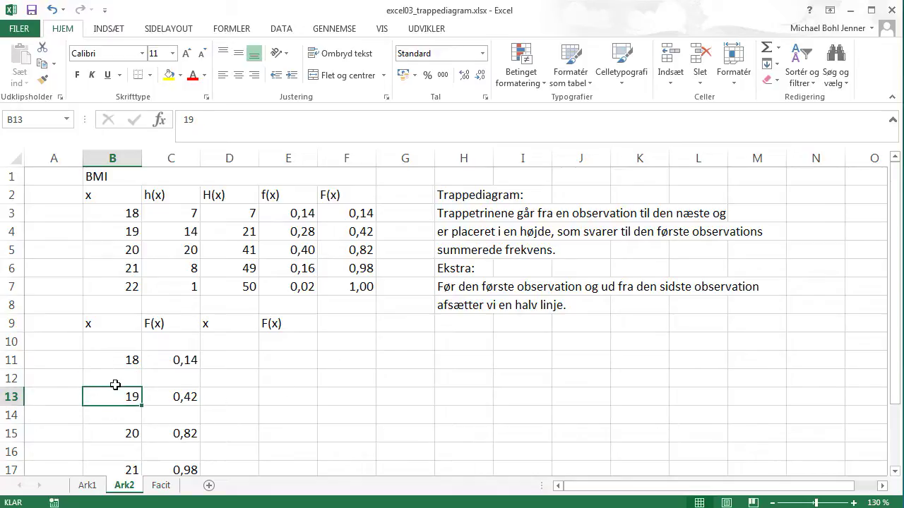
left_click(113, 382)
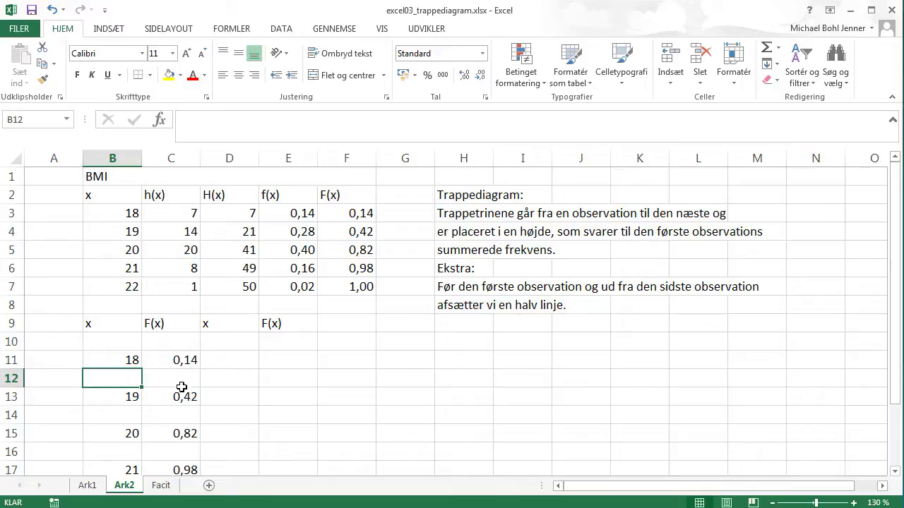
type("19")
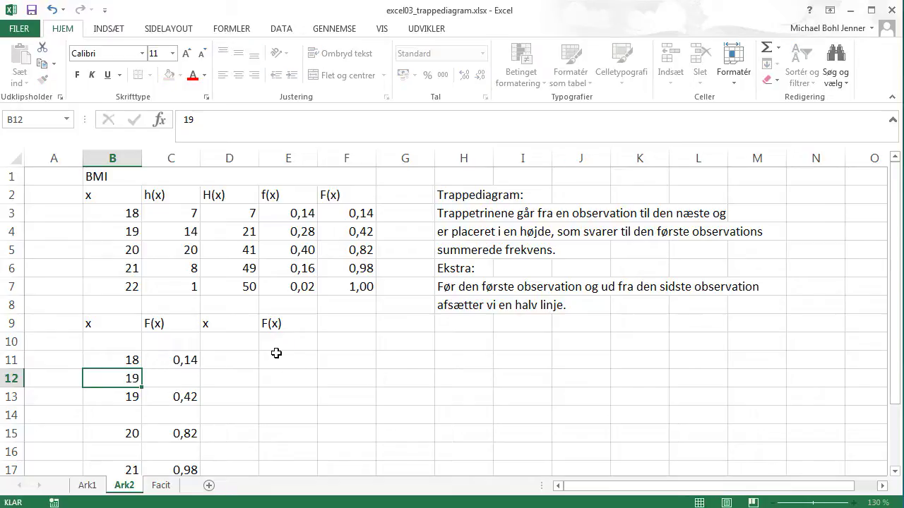
key("Tab")
type("14")
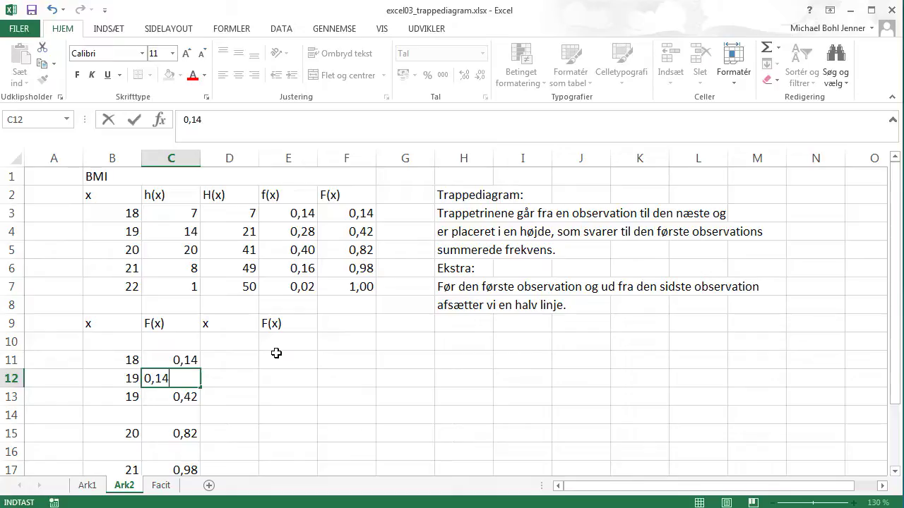
key("Return")
key("Left")
key("Down")
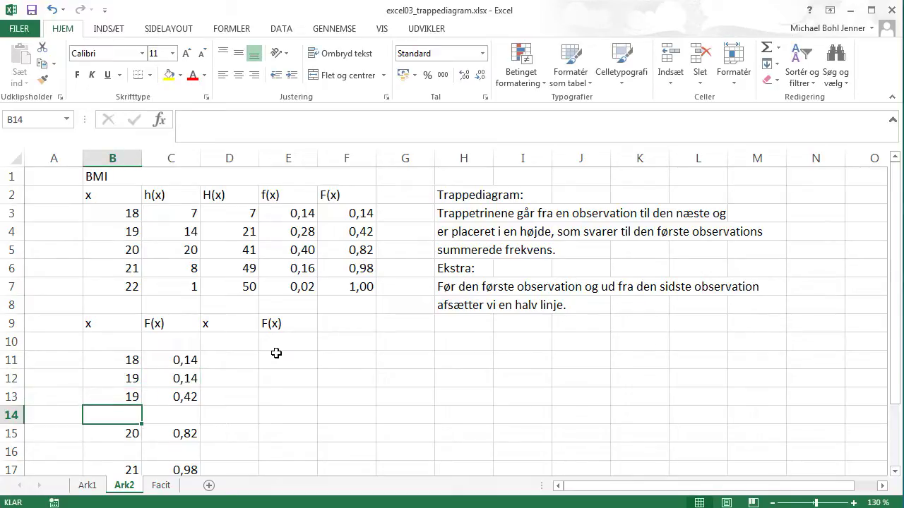
type("under")
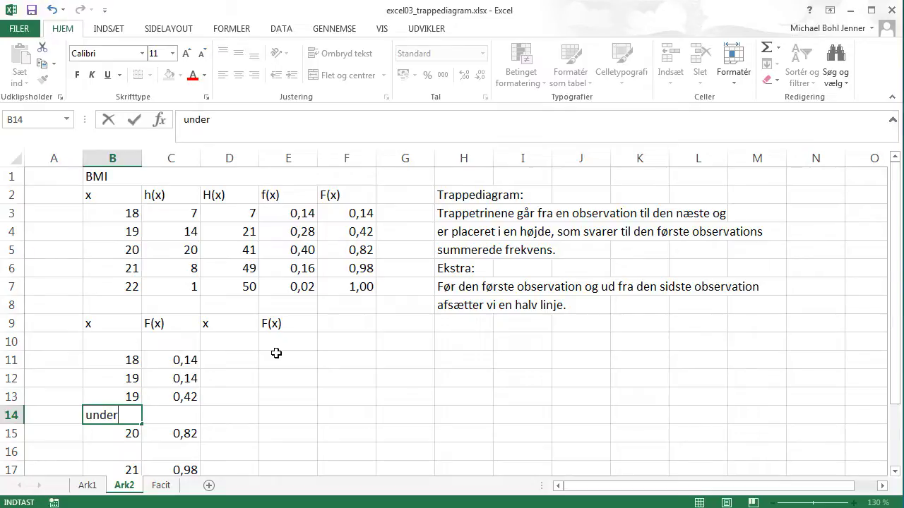
key("Tab")
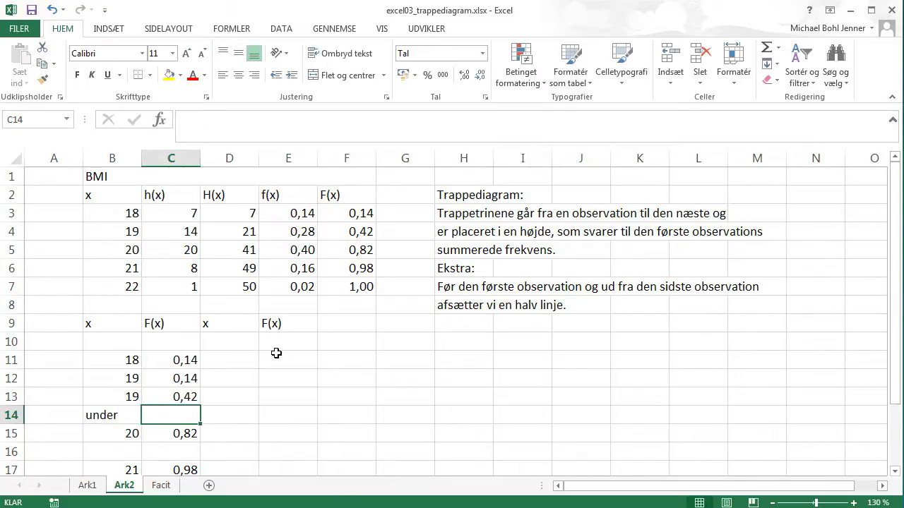
type("over")
key("Return")
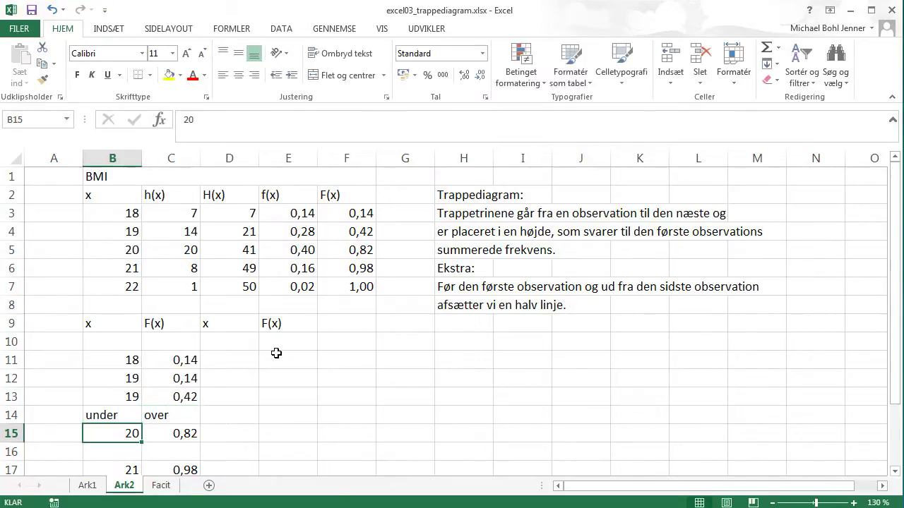
Enter x values 21 in B16 and 22 in B18
scroll(344, 380, "down", 2)
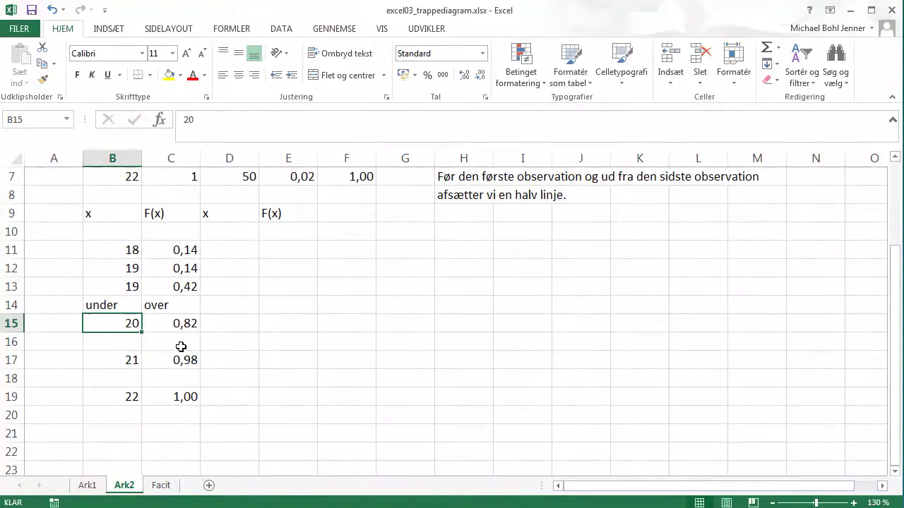
left_click(125, 344)
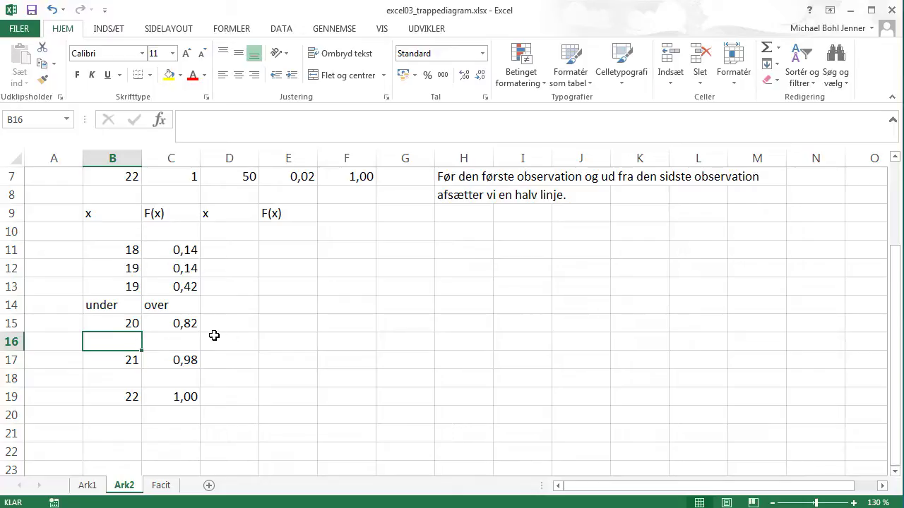
type("21")
key("Right")
key("Down")
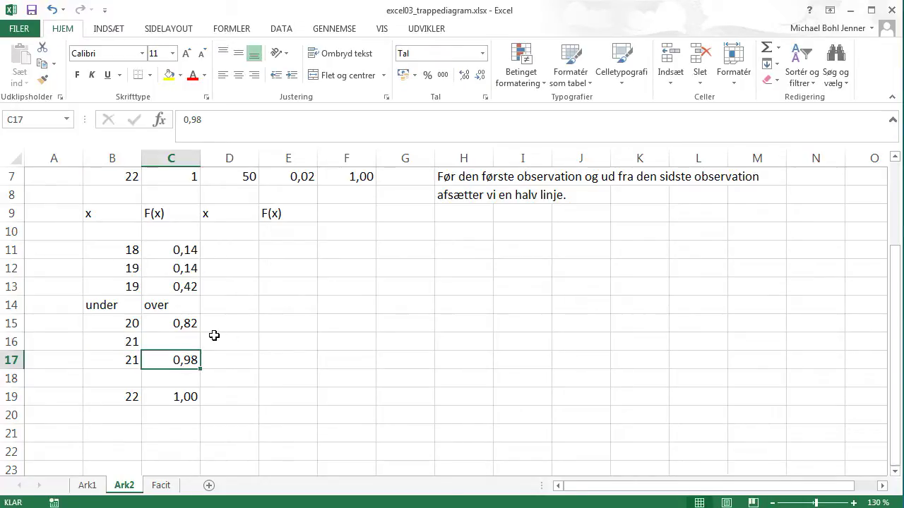
key("Down")
key("Left")
type("2")
key("Return")
Enter F(x) values 0,82 in C16 and 0,98 in C18
key("Up")
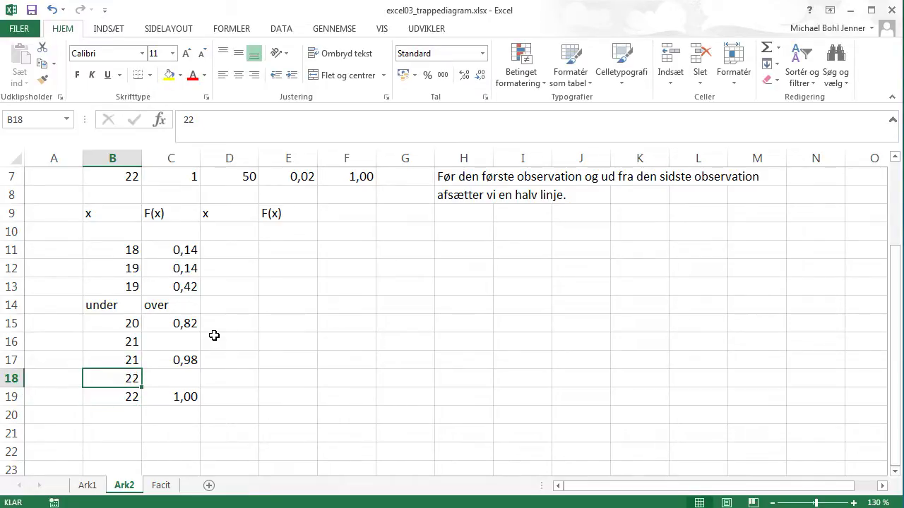
key("Right")
key("Up")
key("Up")
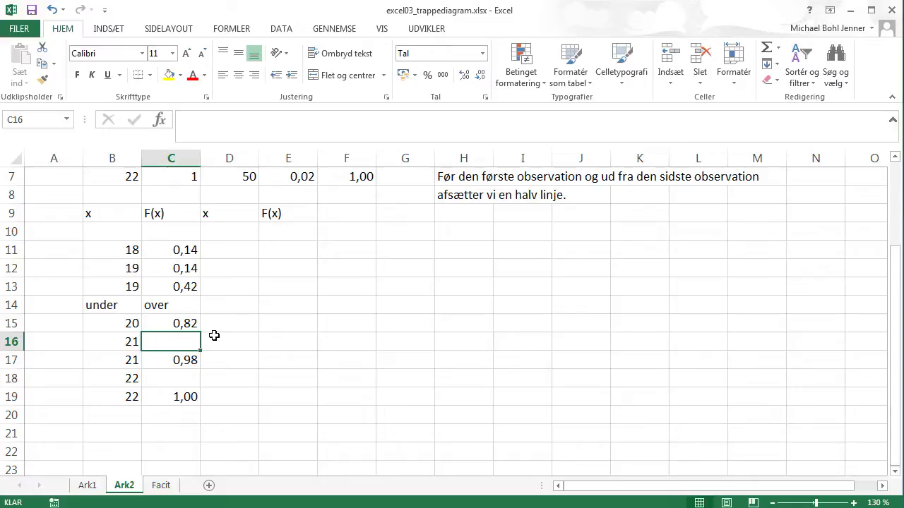
type("0,82")
key("Return")
key("Return")
type("0,98")
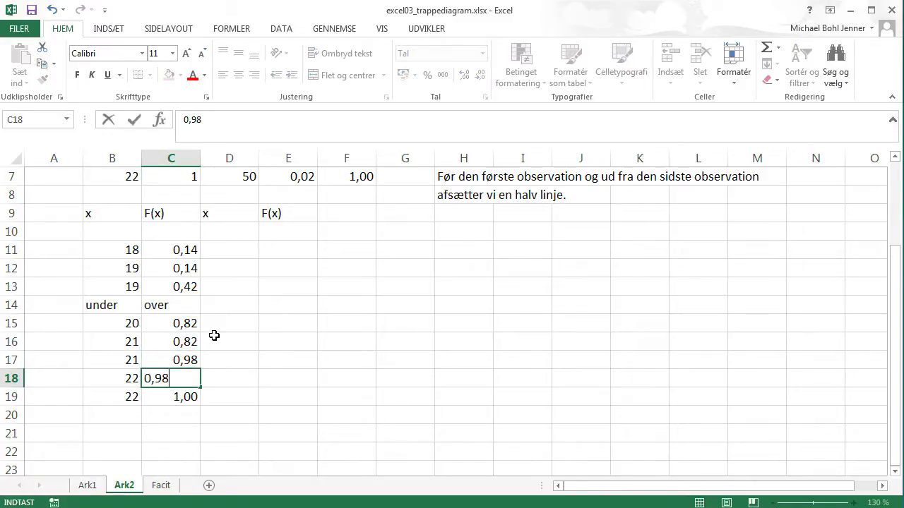
key("Return")
key("Return")
Replace under/over in B14:C14 with 20 and 0,42, then check the x values
key("Left")
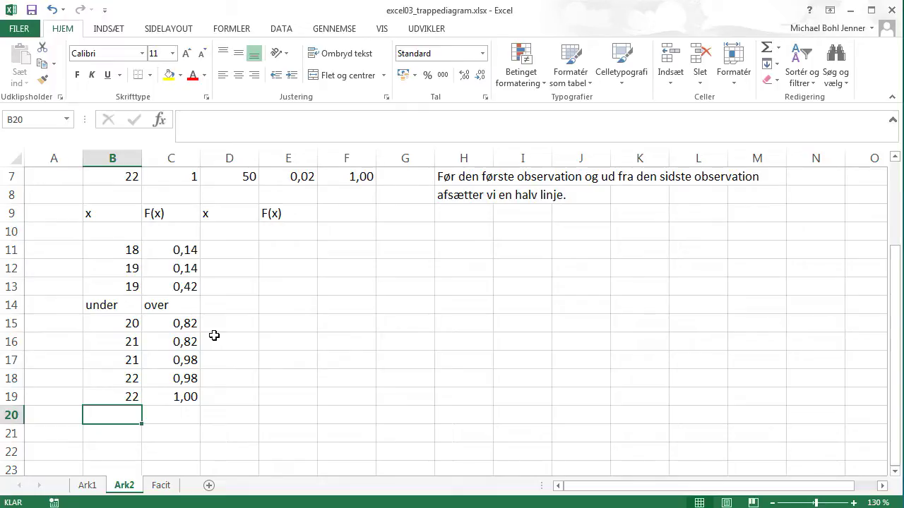
key("Up")
key("Up")
key("Up")
key("Up")
key("Up")
key("Up")
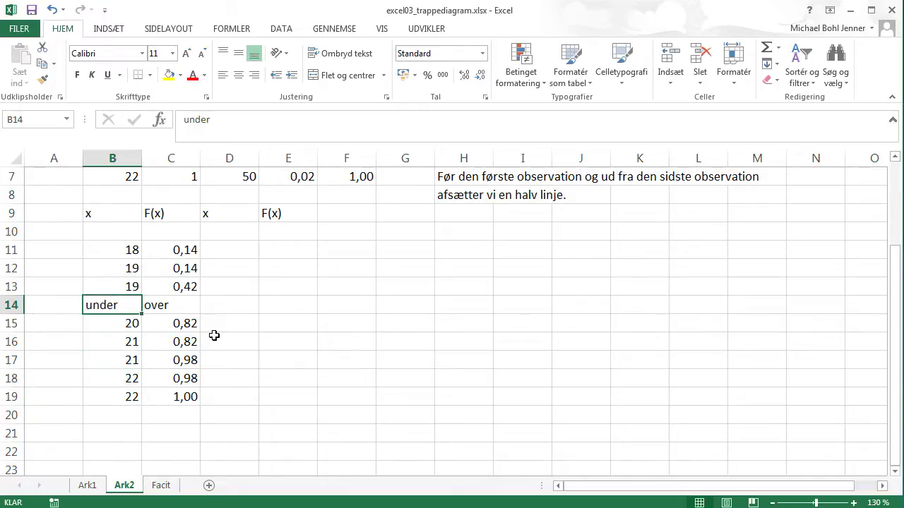
type("20")
key("Tab")
type("0,4")
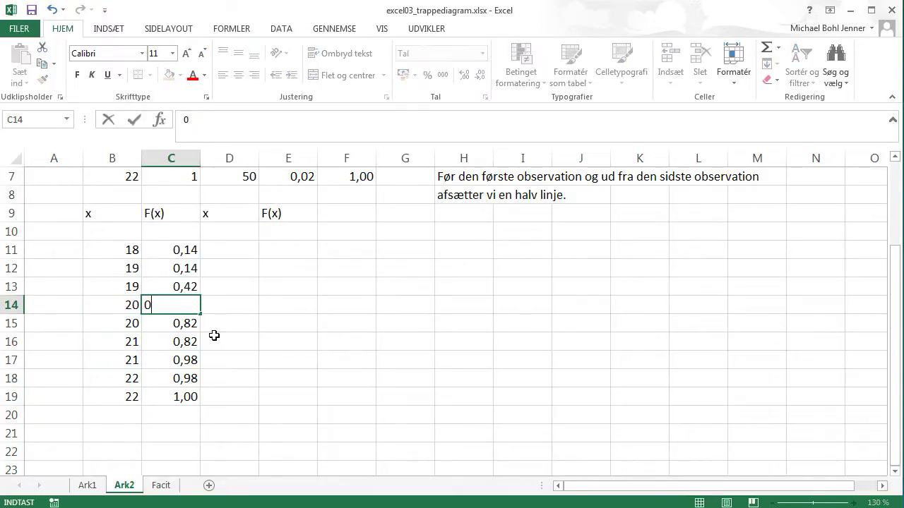
key("Return")
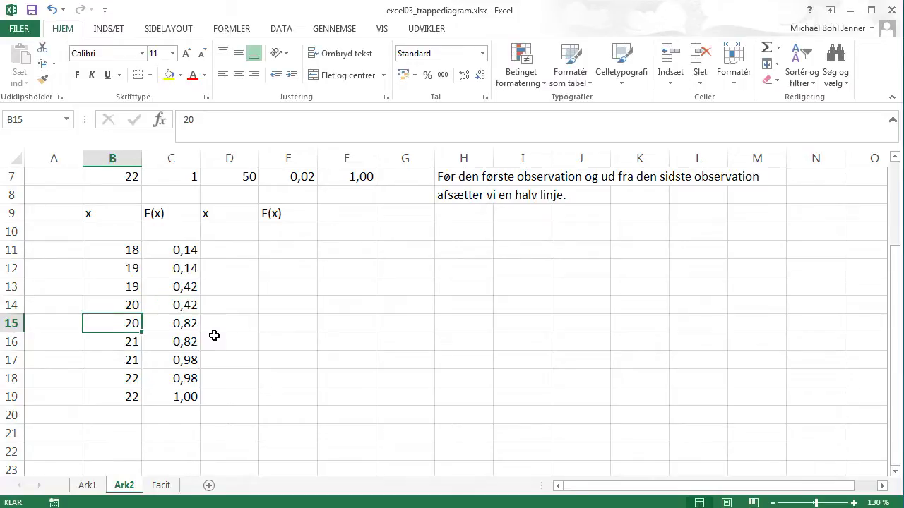
key("Up")
key("Up")
key("Up")
key("Up")
key("Down")
key("Down")
key("Up")
Enter the starting point 18 with F(x) 0 in B10:C10
key("shift+Down")
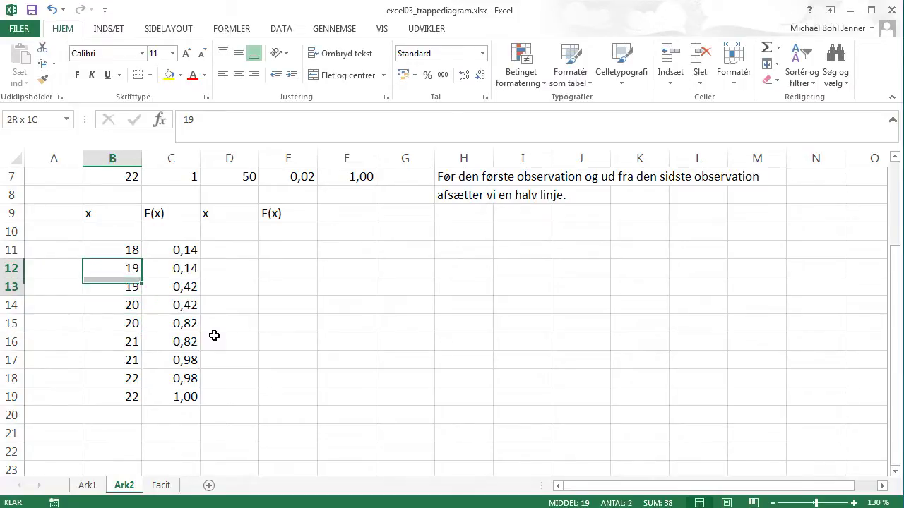
key("Down")
key("Down")
key("shift+Down")
key("shift+Down")
key("Down")
key("Down")
key("Down")
key("Down")
key("Up")
key("Up")
key("Up")
key("Up")
key("Up")
key("Up")
key("Up")
key("Up")
type("18")
key("Tab")
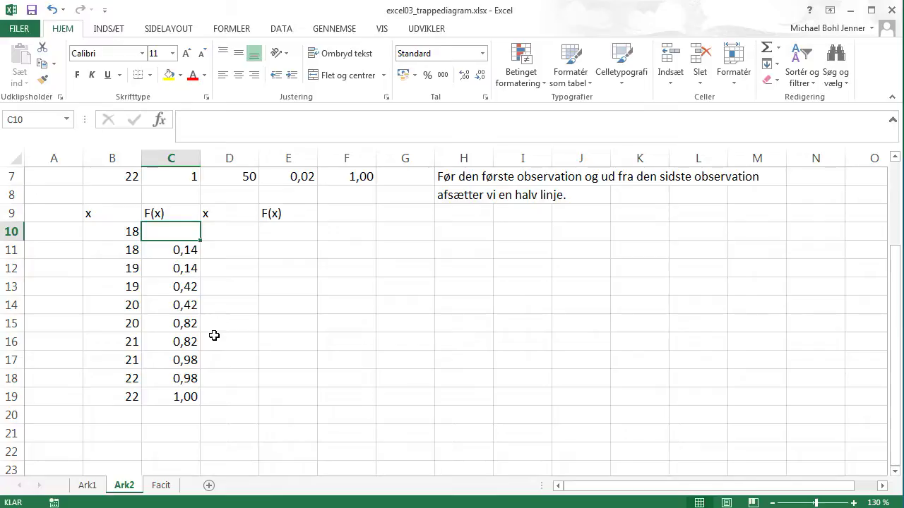
type("0")
key("Return")
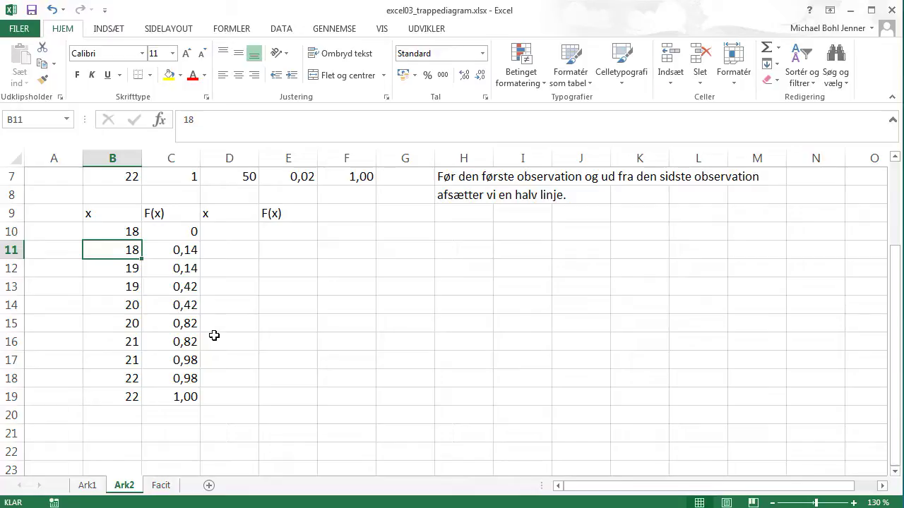
Reread the half-line note in H7 and H8, then select row 10
left_click(341, 356)
scroll(366, 378, "up", 1)
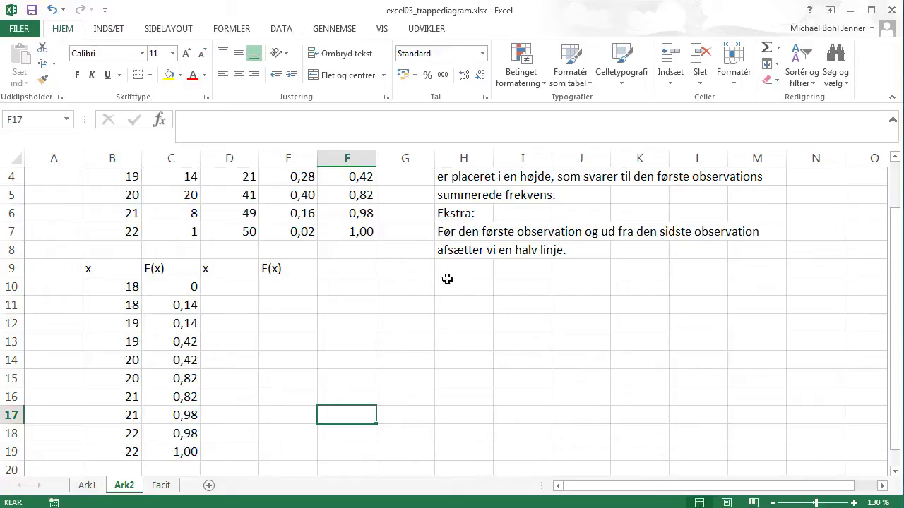
left_click(449, 235)
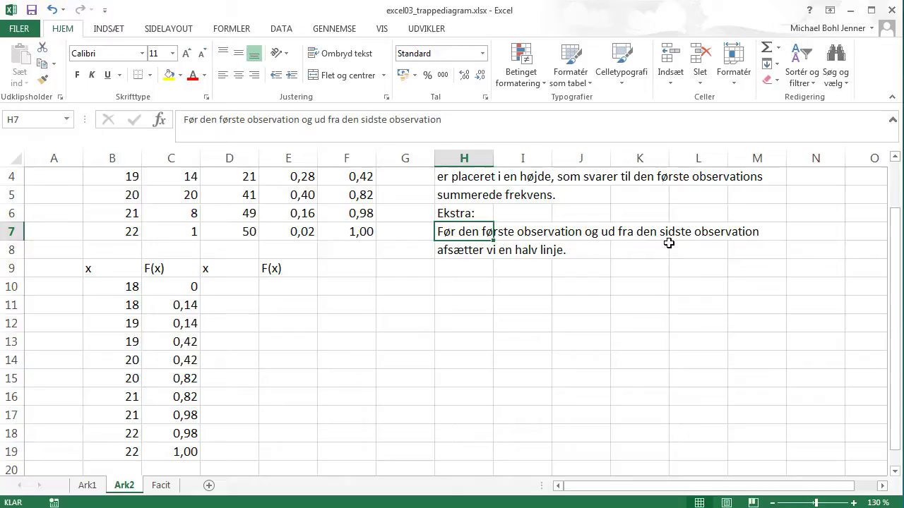
left_click(464, 251)
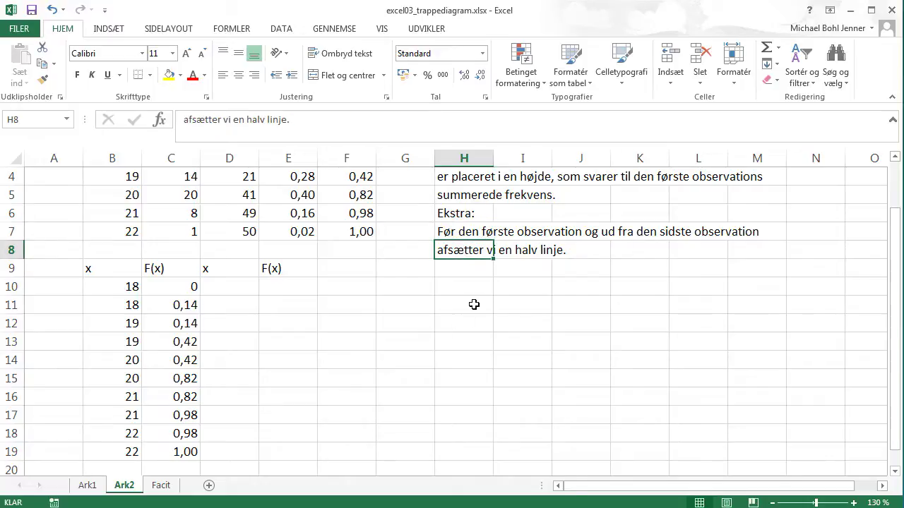
left_click(8, 286)
right_click(8, 286)
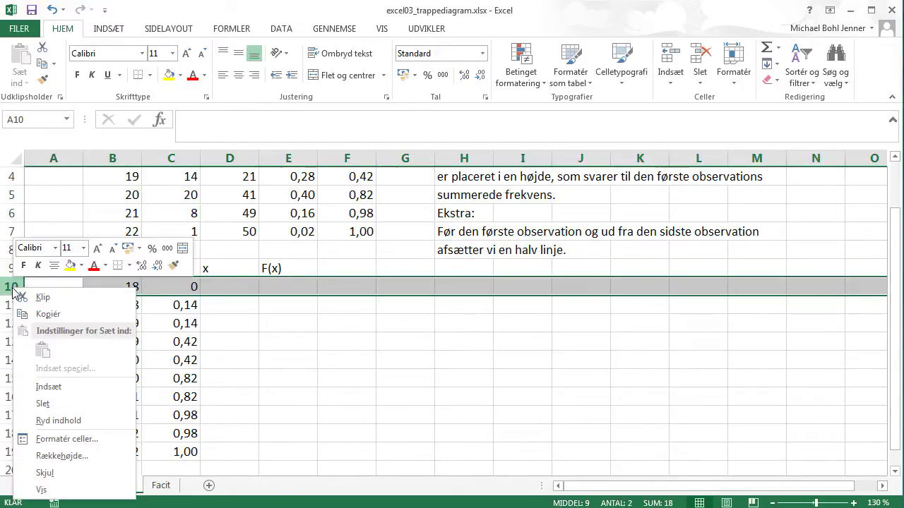
Insert a row above row 10 and enter 17,5 with F(x) 0 in B10:C10
left_click(43, 385)
left_click(306, 353)
scroll(324, 337, "down", 1)
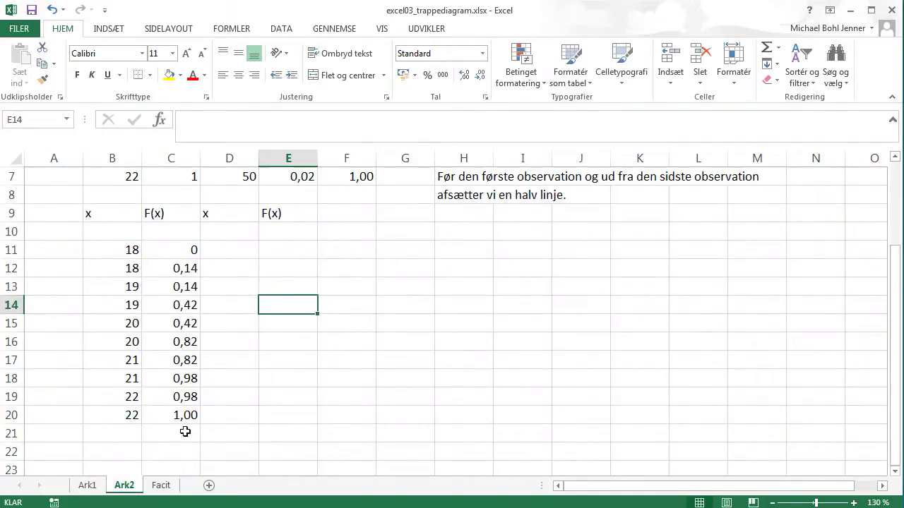
left_click(136, 433)
left_click(128, 231)
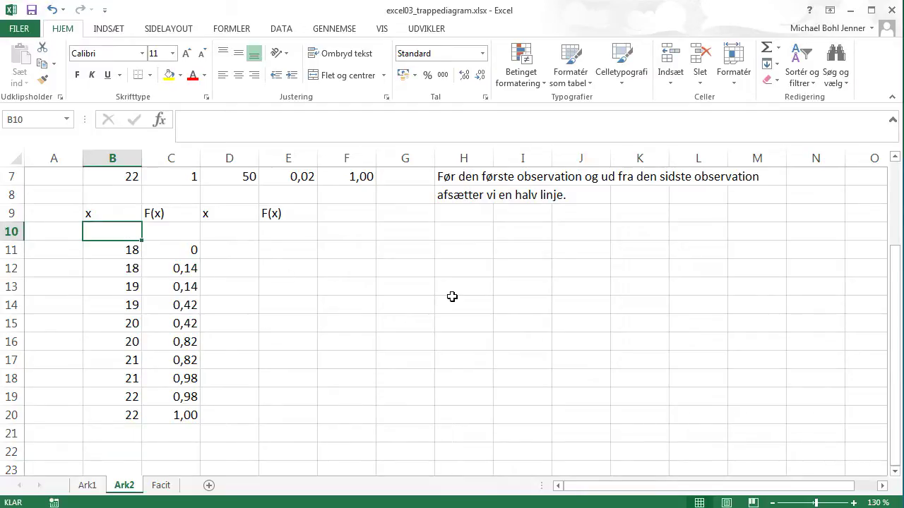
key("Down")
key("Down")
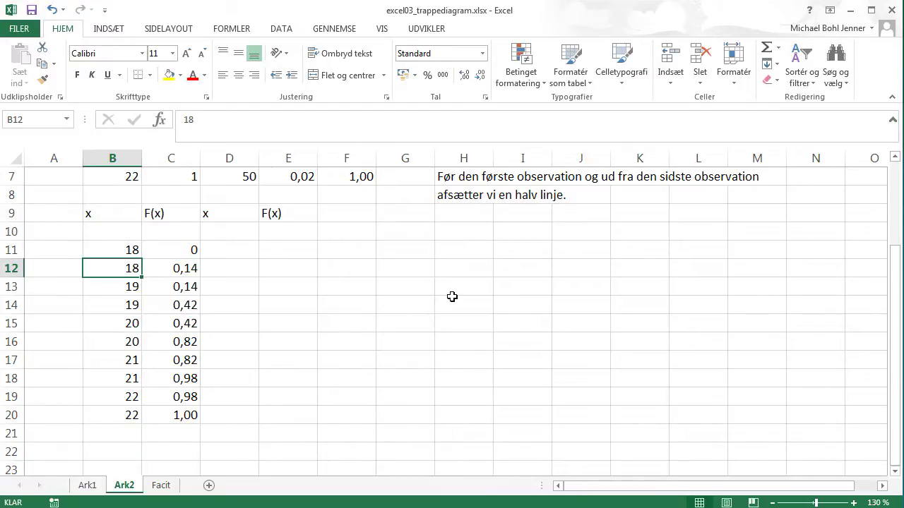
key("Down")
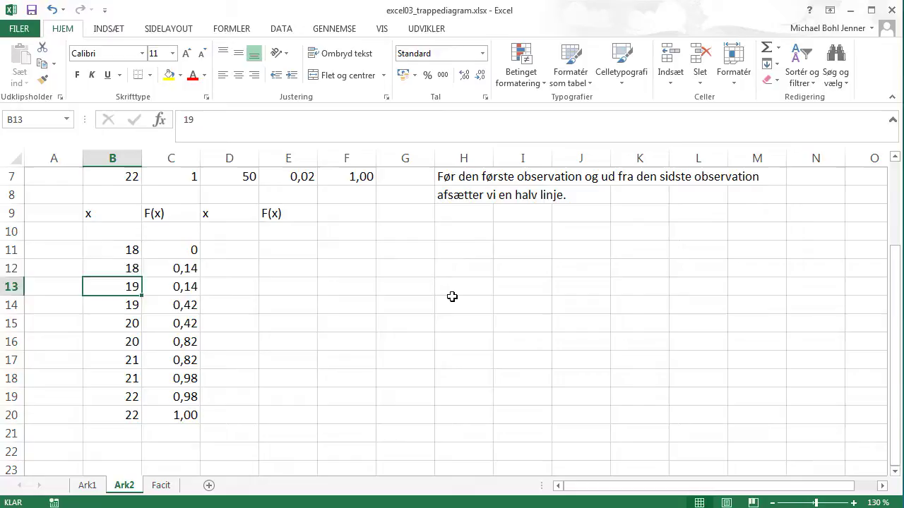
key("Up")
key("Up")
key("Up")
type("17,5")
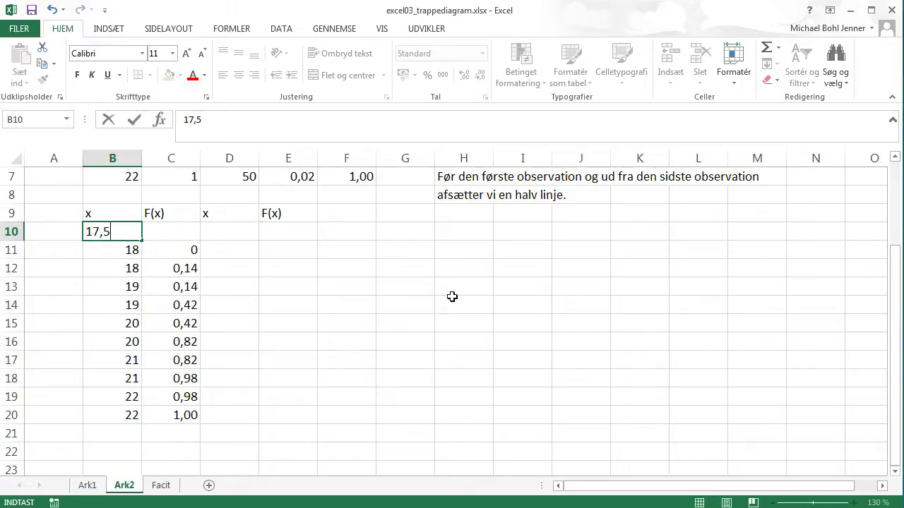
key("Tab")
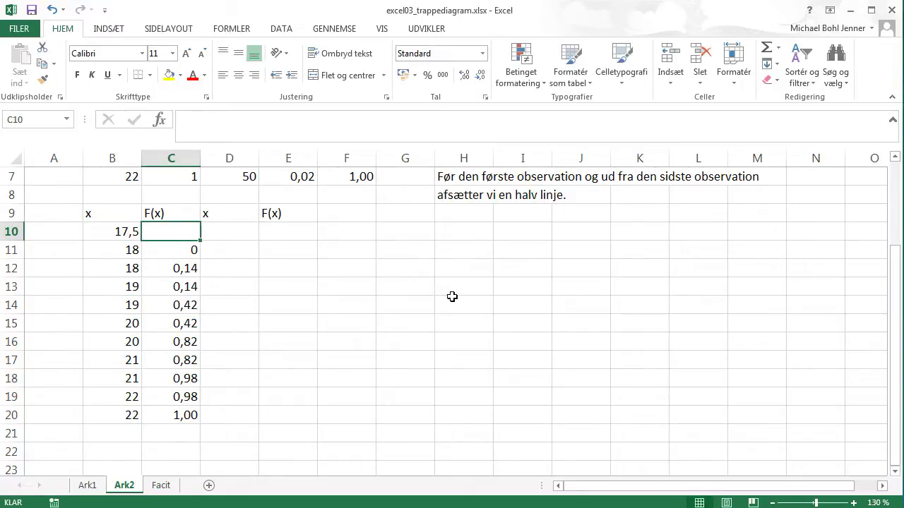
type("0")
key("Return")
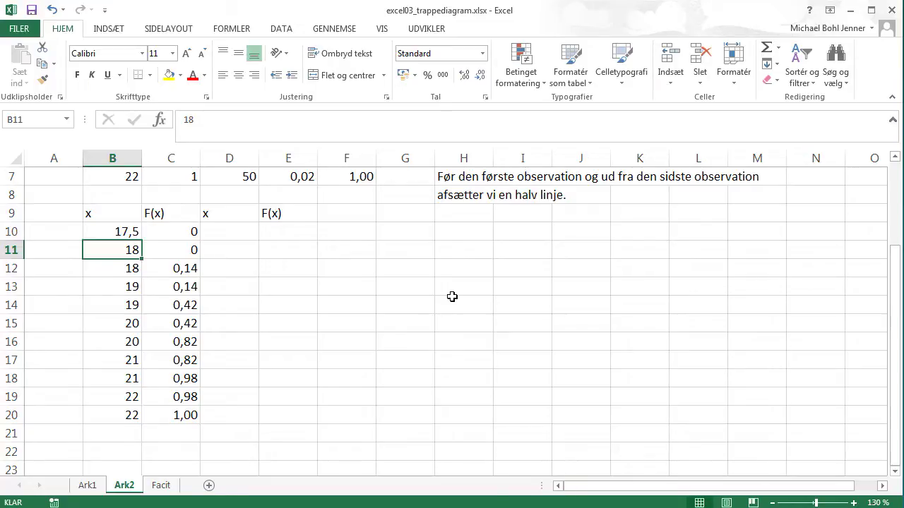
Add the end point 22,5 with F(x) 1 in B21:C21
key("Up")
key("Right")
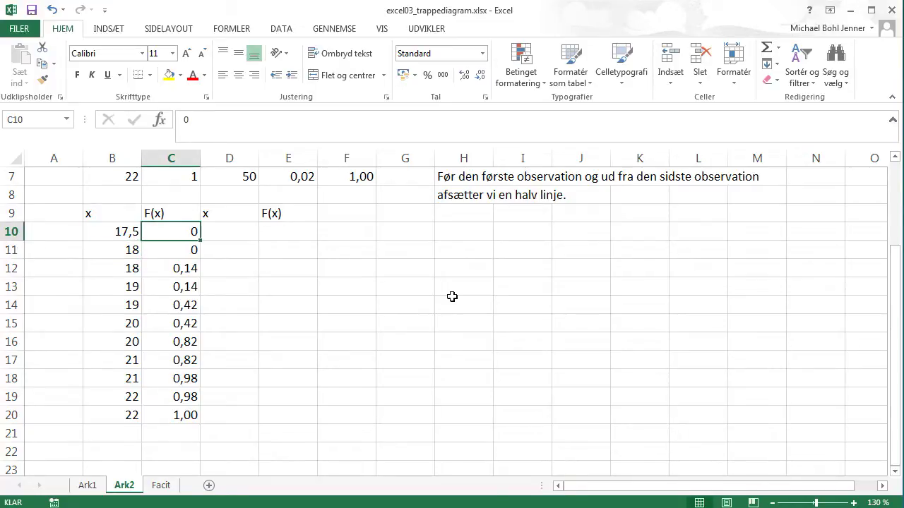
key("Down")
key("Left")
key("Down")
key("Down")
key("Down")
key("Down")
key("Down")
key("Down")
key("Down")
key("Down")
key("Down")
key("Down")
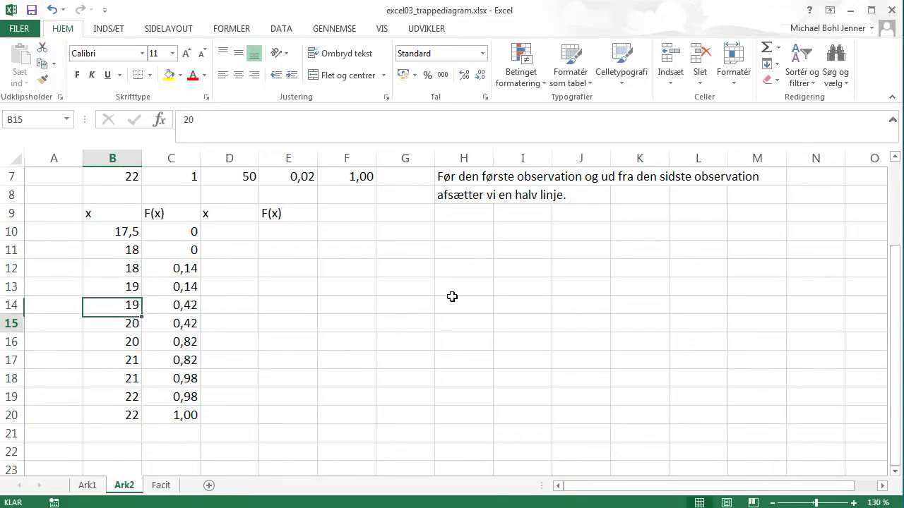
type("23")
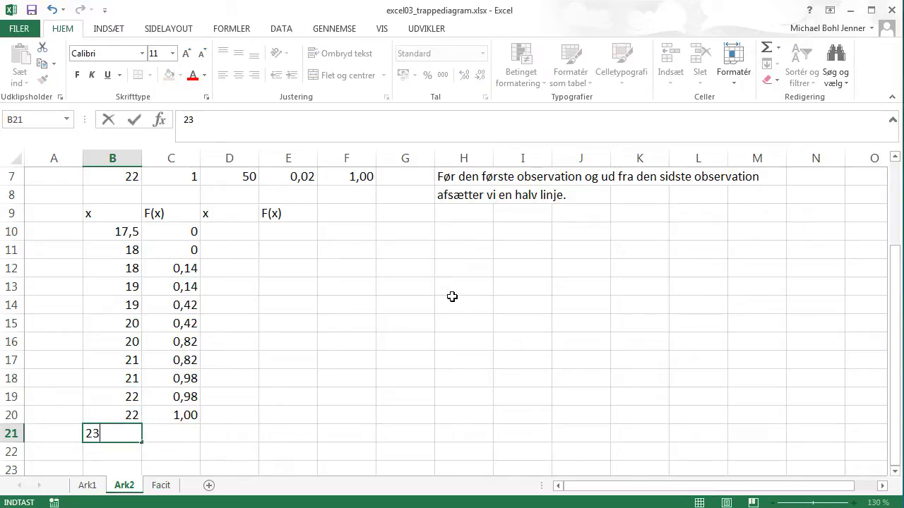
type(",5")
key("Right")
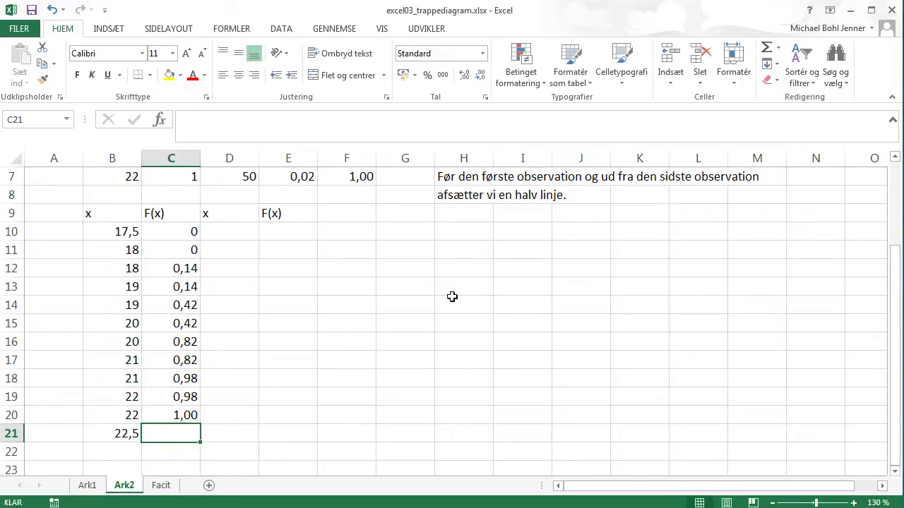
type("1")
key("Return")
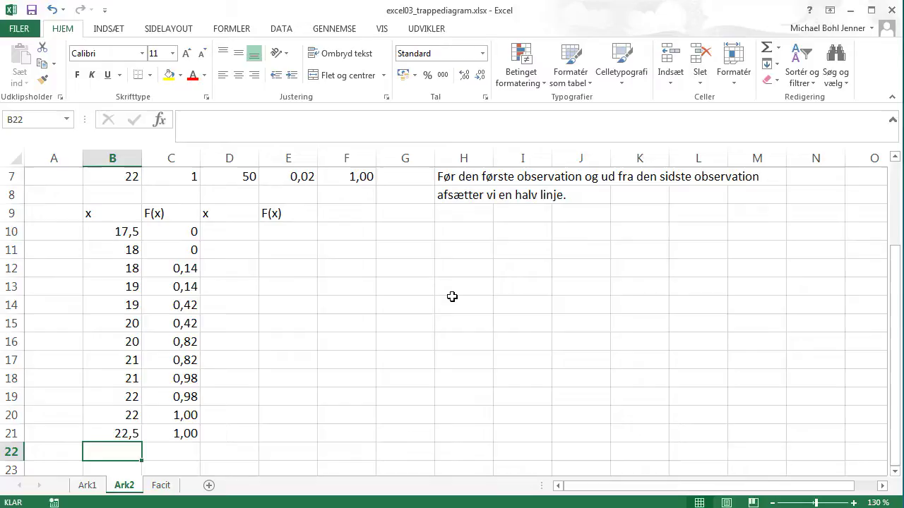
key("Left")
key("Down")
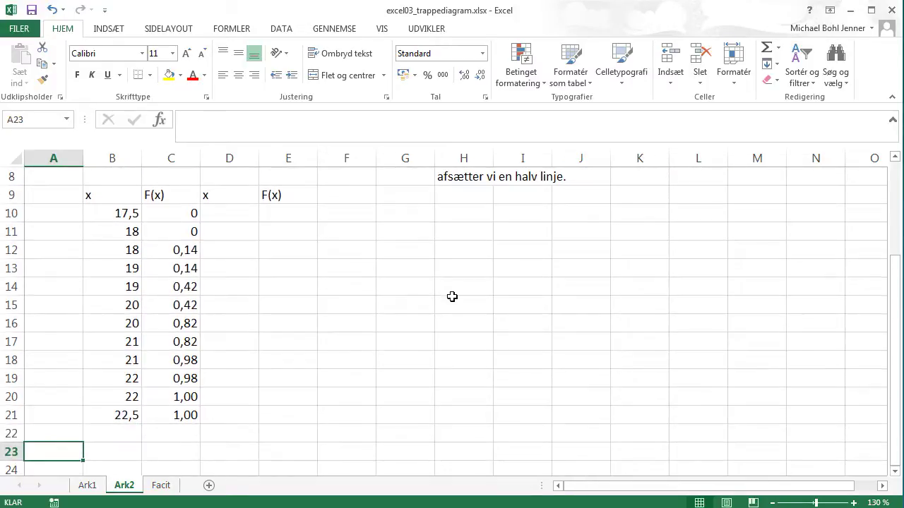
Insert a Scatter with Straight Lines chart from the x/F(x) range B9:C21
left_click_drag(190, 416, 113, 196)
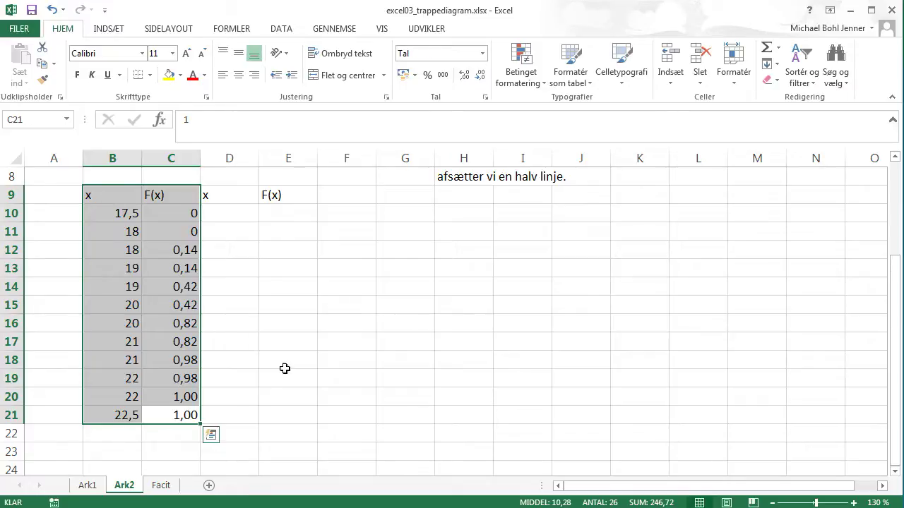
scroll(442, 363, "up", 1)
scroll(442, 363, "down", 1)
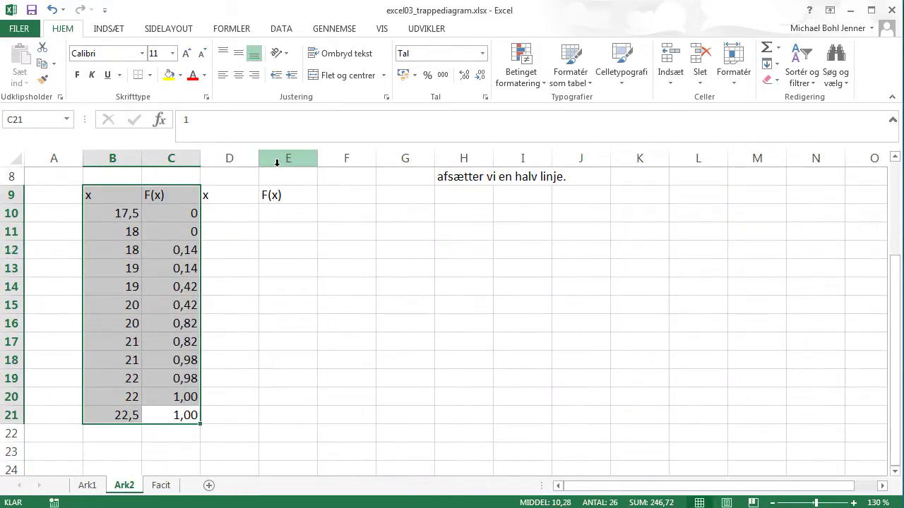
left_click(108, 29)
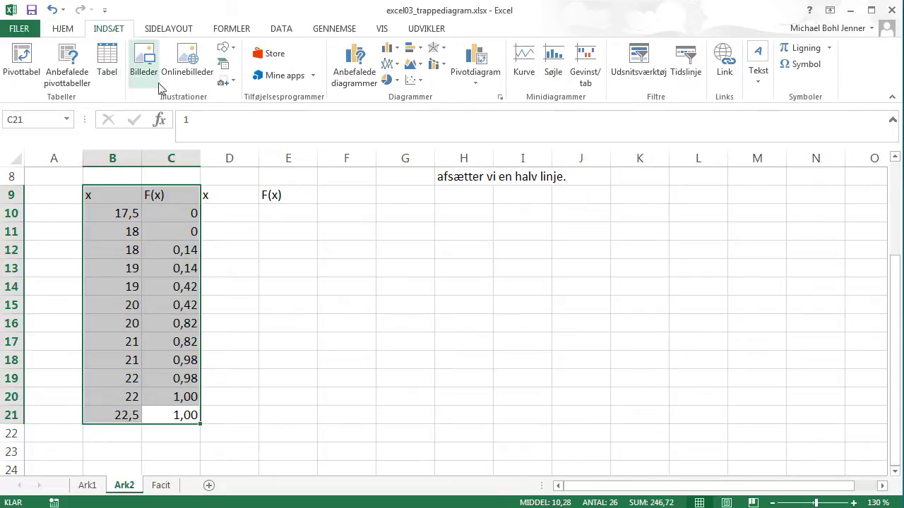
left_click(422, 86)
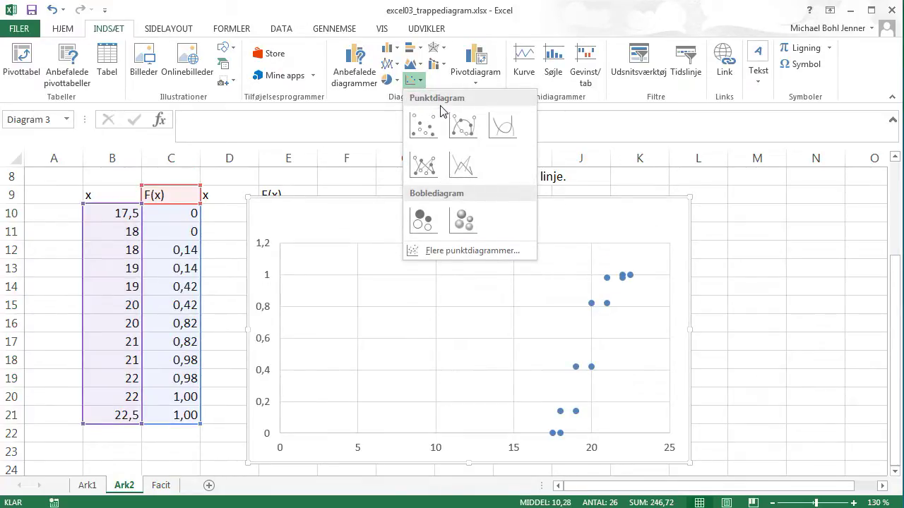
left_click(464, 168)
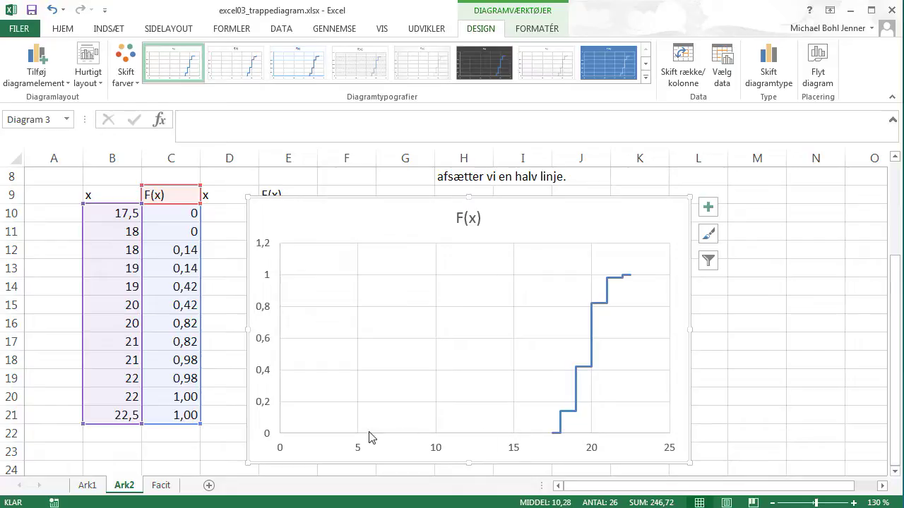
left_click(281, 453)
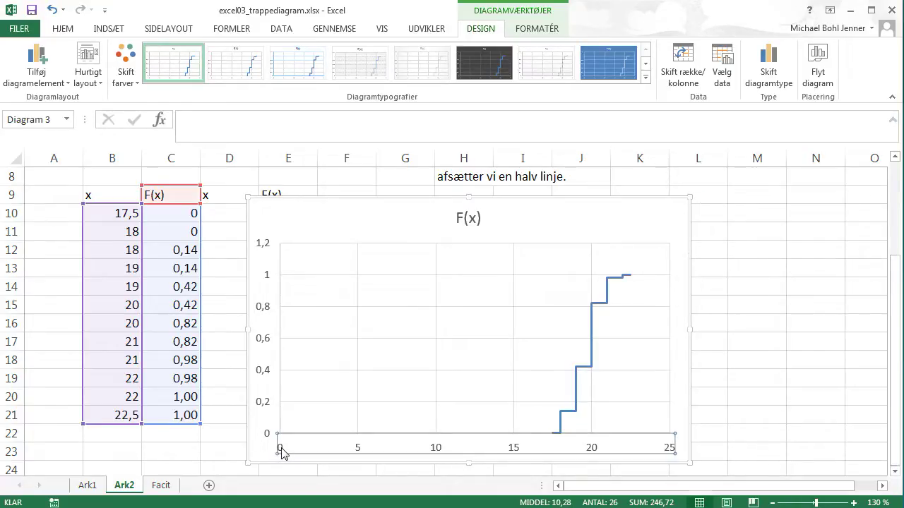
Set the horizontal axis minimum to 17
double_click(281, 453)
left_click_drag(803, 278, 749, 285)
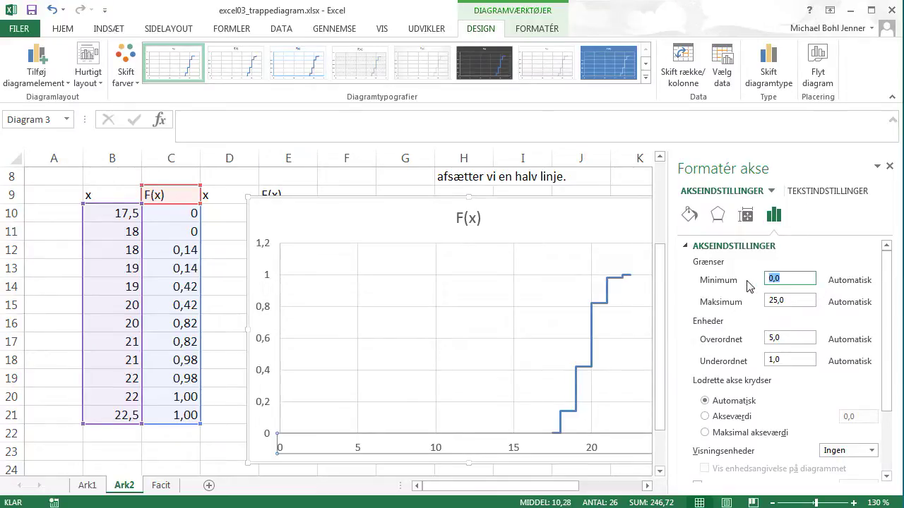
type("17")
key("Tab")
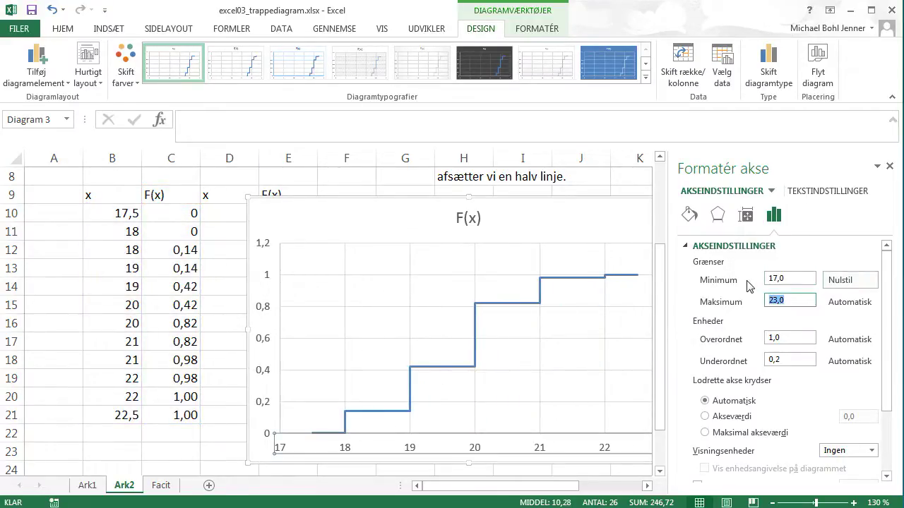
left_click(889, 166)
left_click(216, 438)
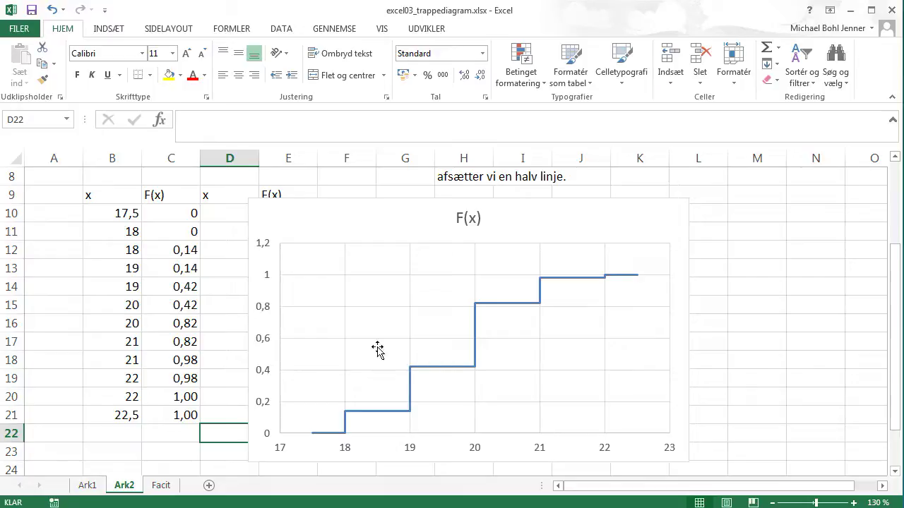
Format the vertical axis as Procentdel with a maximum of 1 (100%)
left_click(265, 250)
double_click(266, 249)
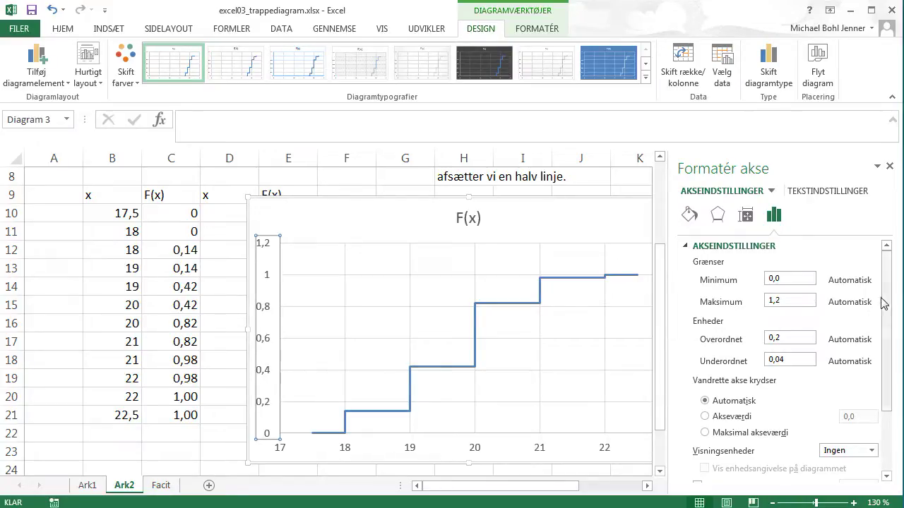
left_click_drag(887, 289, 896, 359)
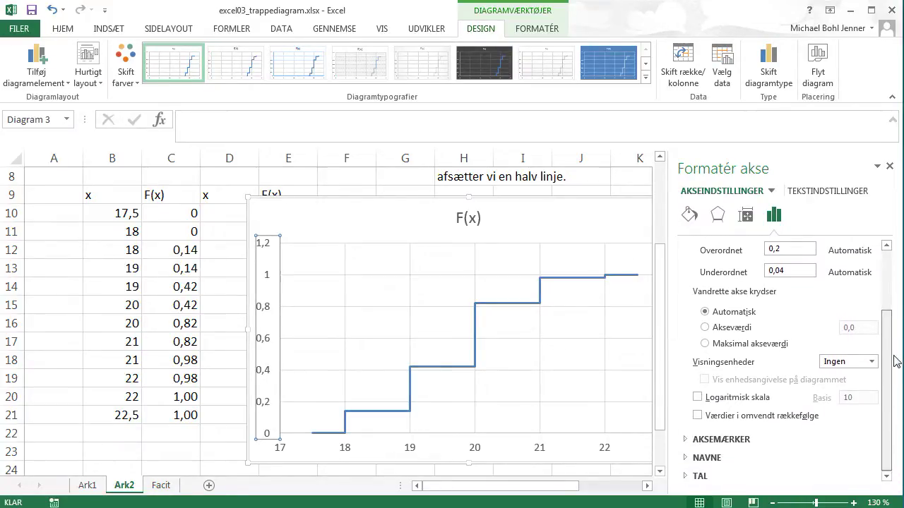
left_click(872, 362)
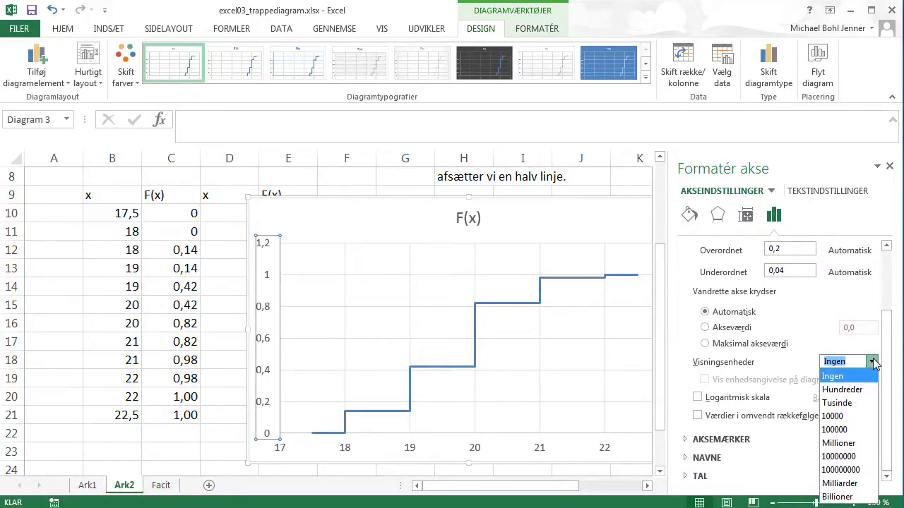
left_click(874, 361)
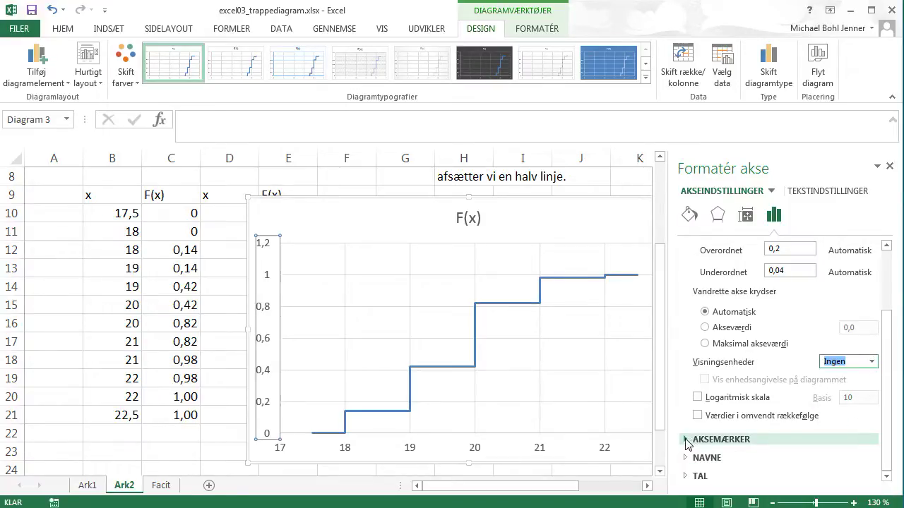
left_click(699, 476)
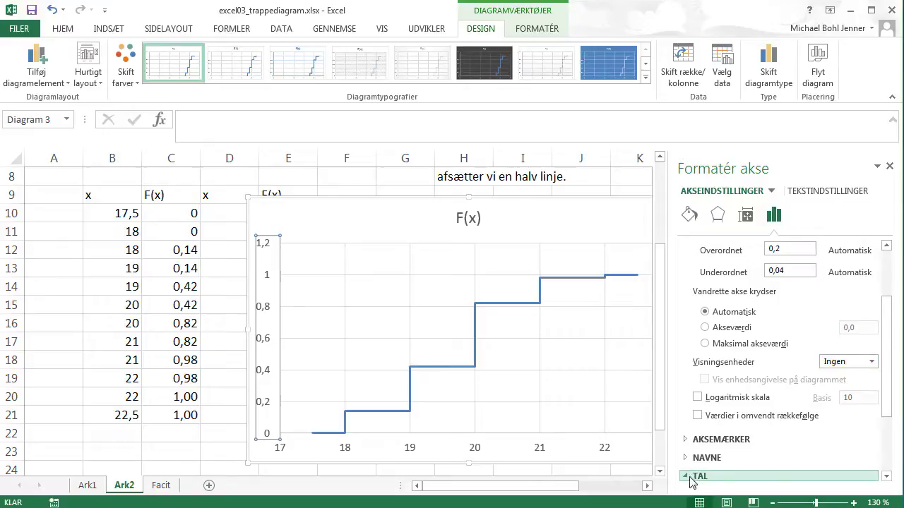
left_click_drag(886, 344, 884, 400)
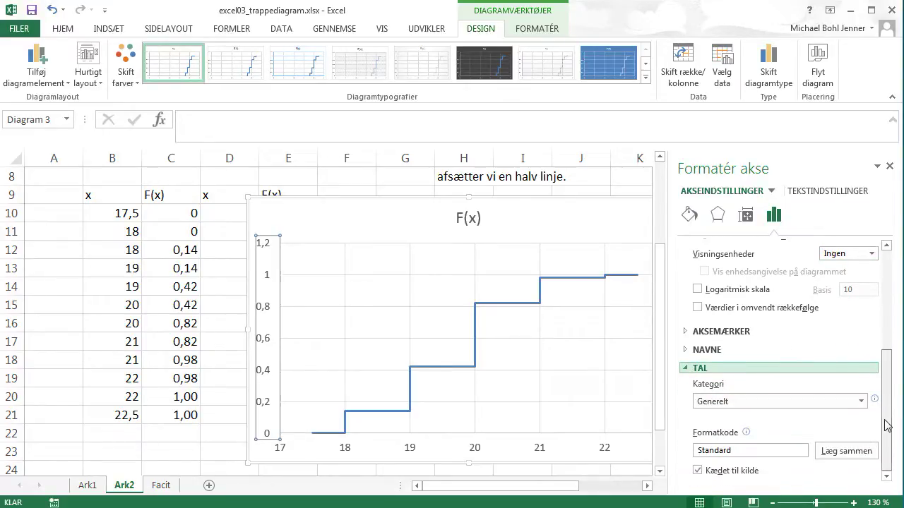
left_click(861, 402)
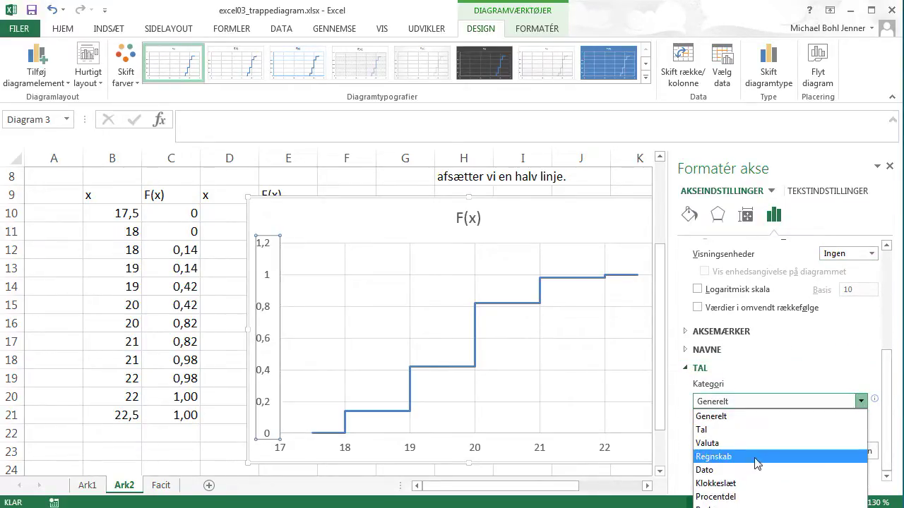
left_click(720, 497)
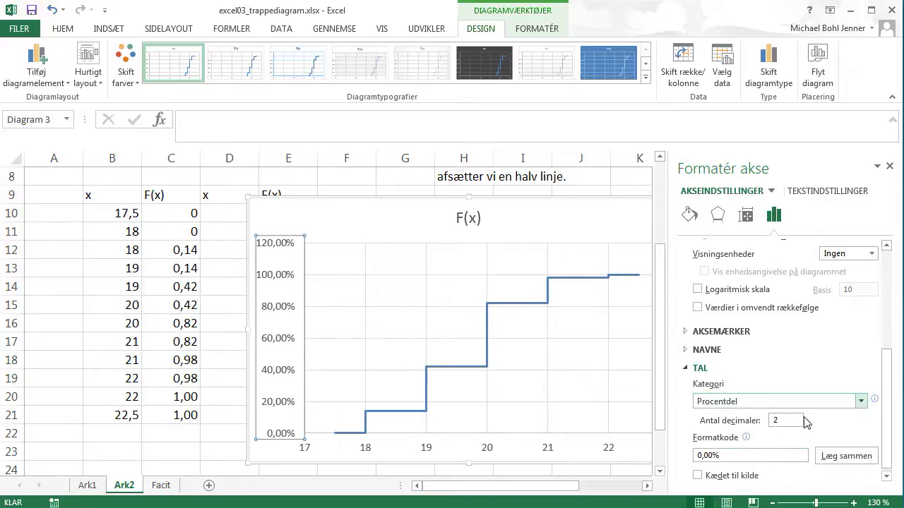
left_click_drag(888, 388, 888, 286)
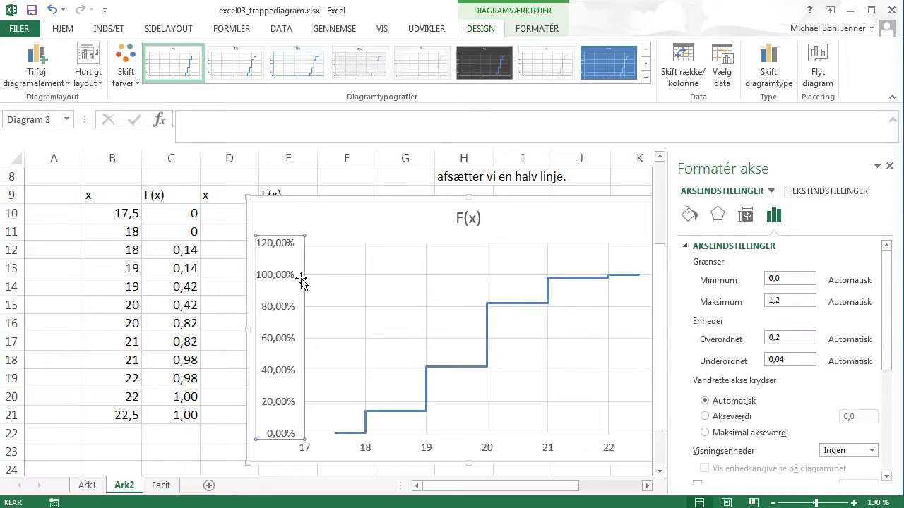
double_click(787, 298)
type("1")
key("Return")
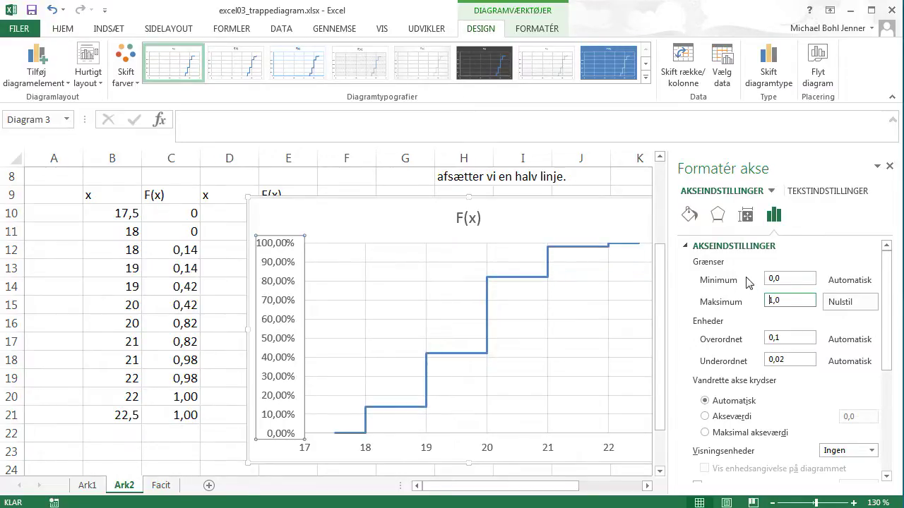
left_click(890, 167)
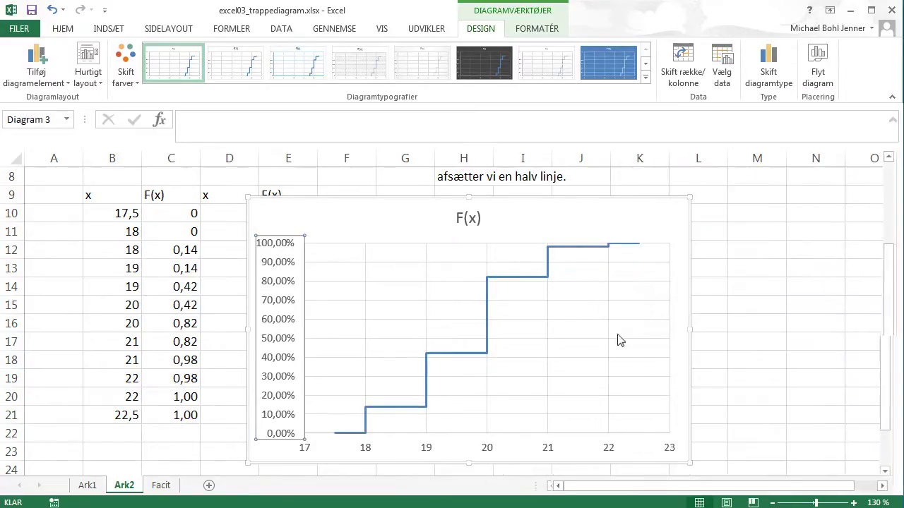
left_click(174, 434)
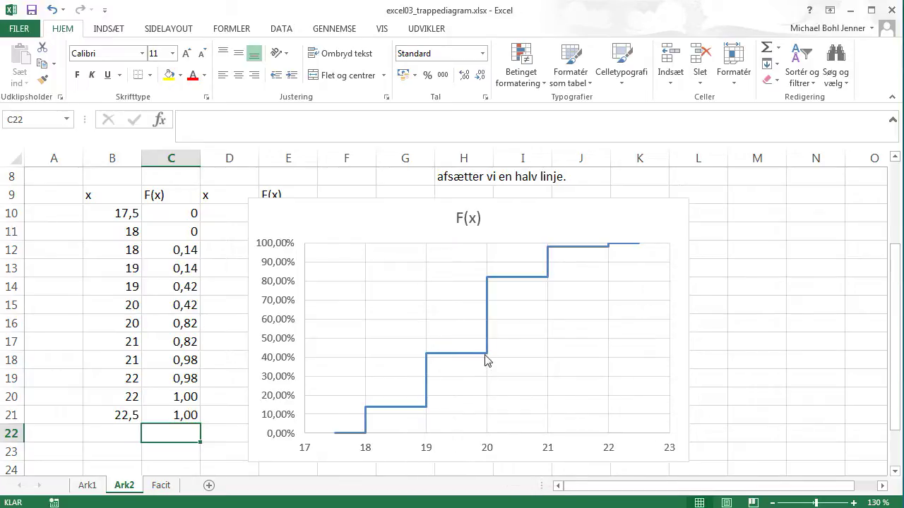
mouse_move(485, 360)
mouse_move(488, 283)
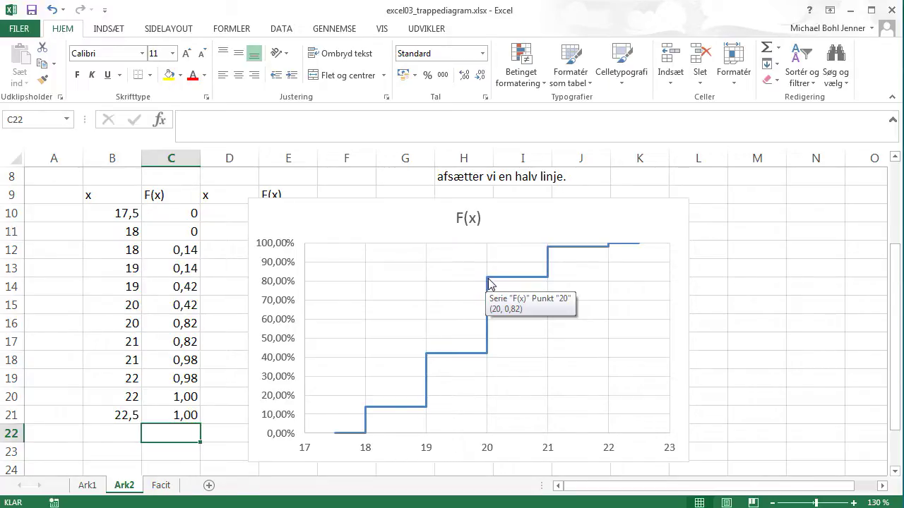
scroll(281, 371, "up", 3)
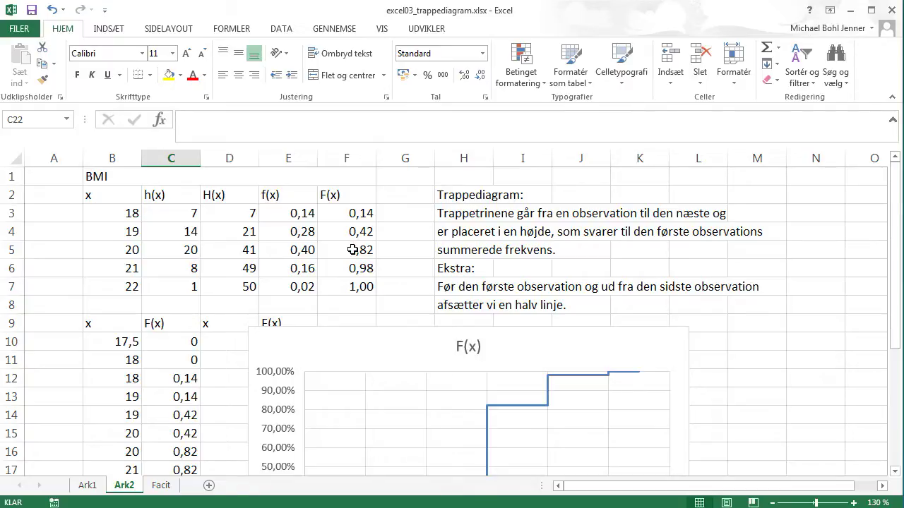
scroll(563, 381, "down", 3)
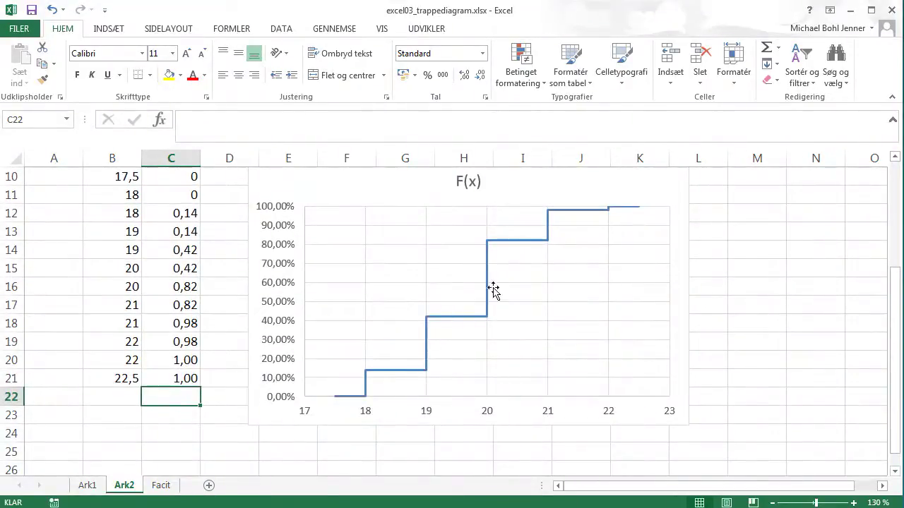
mouse_move(488, 245)
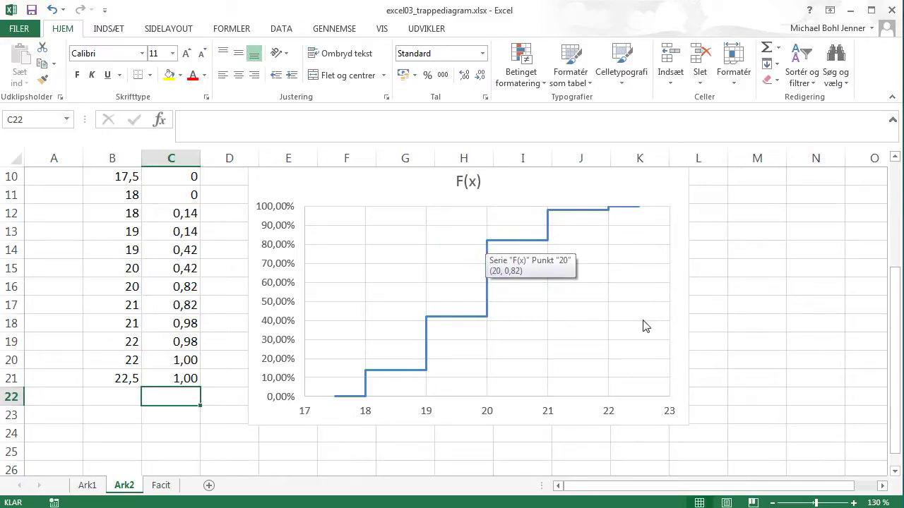
scroll(333, 441, "up", 1)
Move the chart right and copy the x values B3:B7 into D10:D14
left_click(336, 238)
left_click_drag(318, 222, 410, 213)
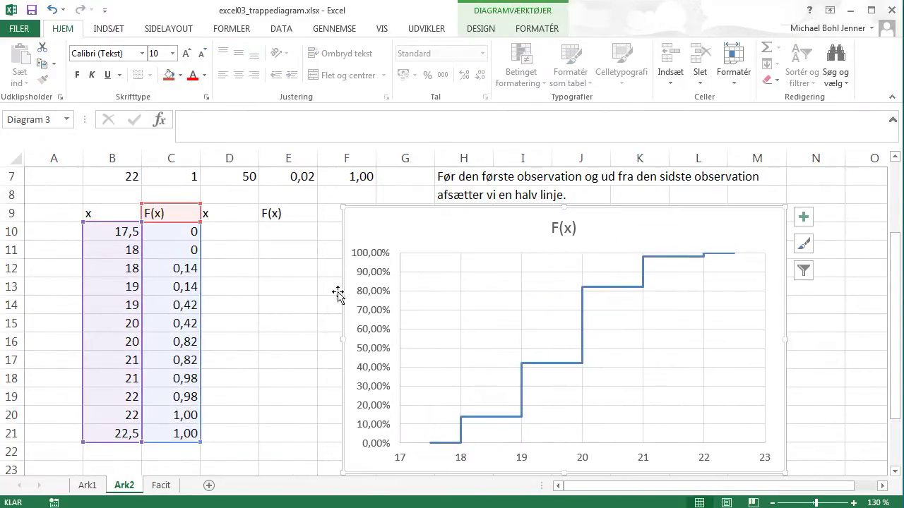
left_click(286, 308)
scroll(275, 332, "up", 2)
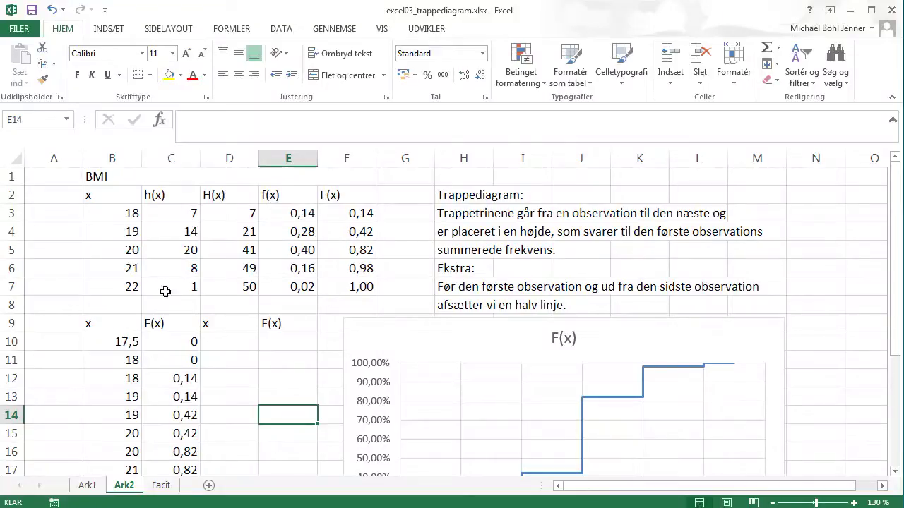
left_click_drag(133, 286, 134, 219)
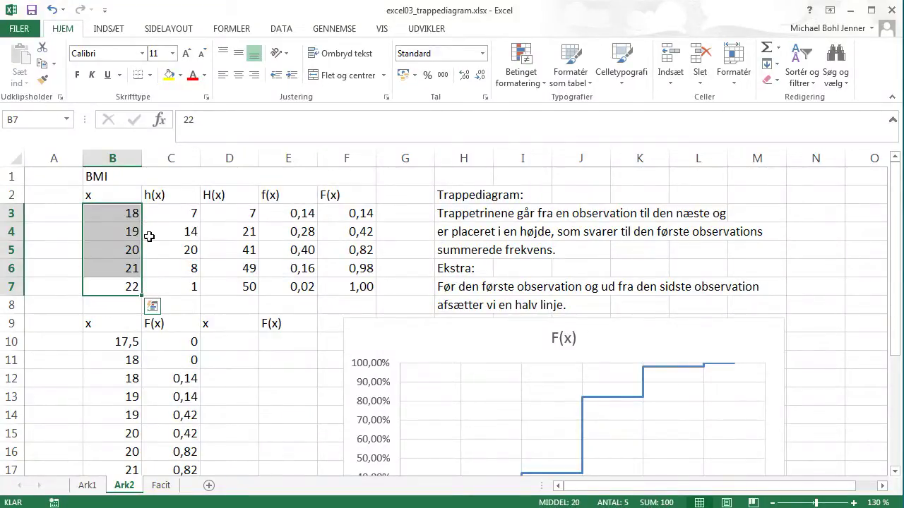
key("ctrl+c")
left_click(216, 340)
key("ctrl+v")
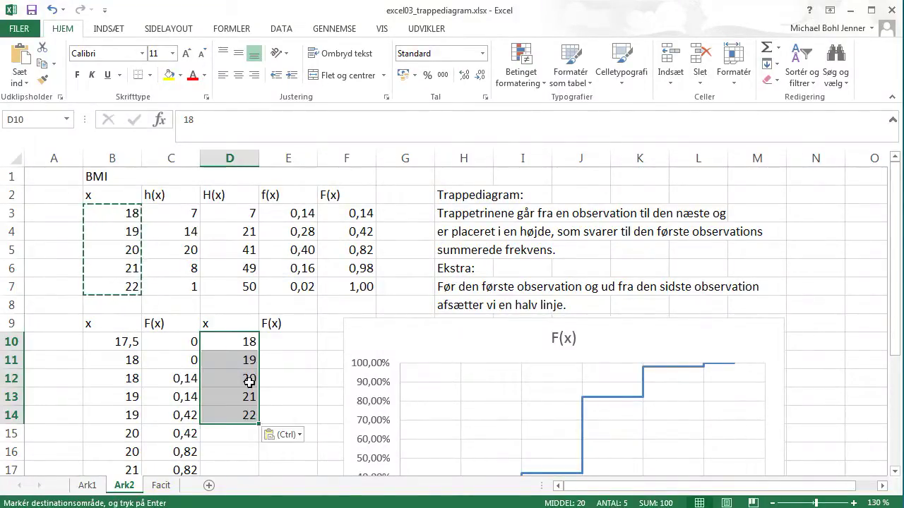
key("Escape")
Copy the F(x) values F3:F7 into E10:E14
left_click_drag(355, 287, 359, 216)
key("ctrl+c")
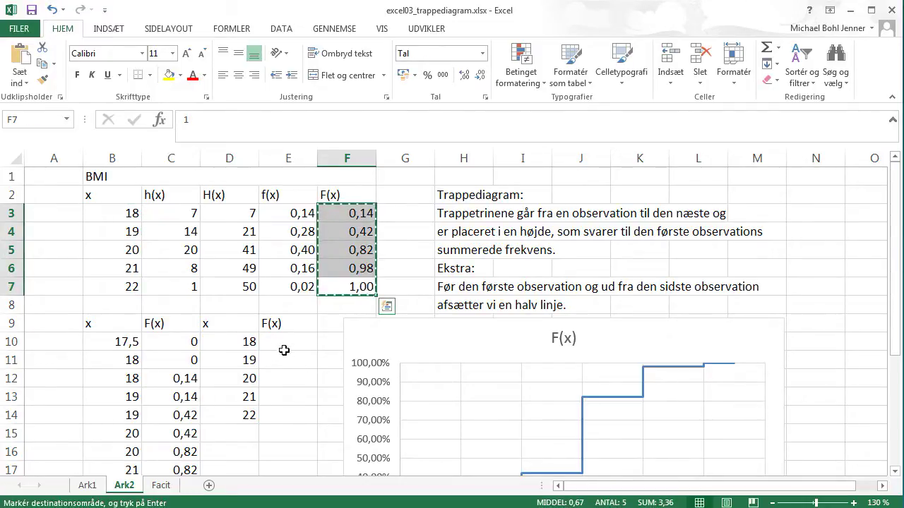
left_click(282, 343)
key("ctrl+v")
left_click(255, 469)
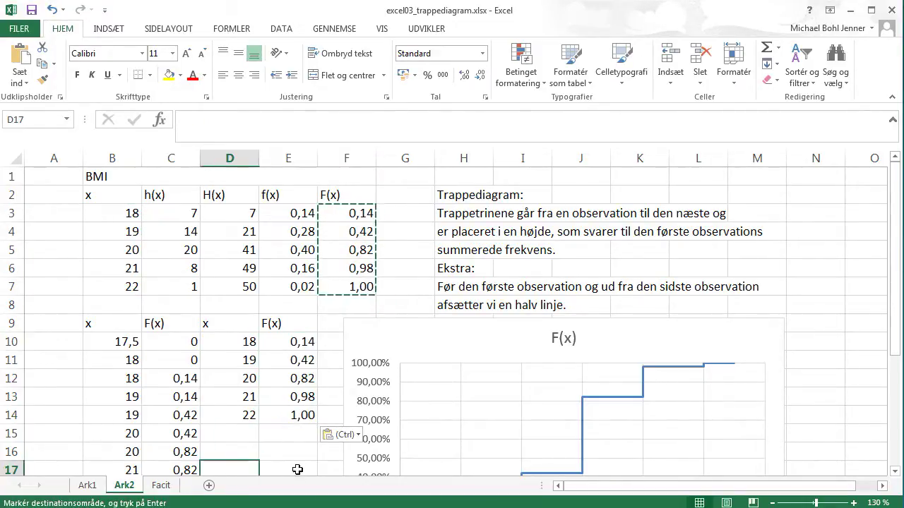
scroll(354, 430, "down", 2)
left_click(482, 284)
right_click(481, 285)
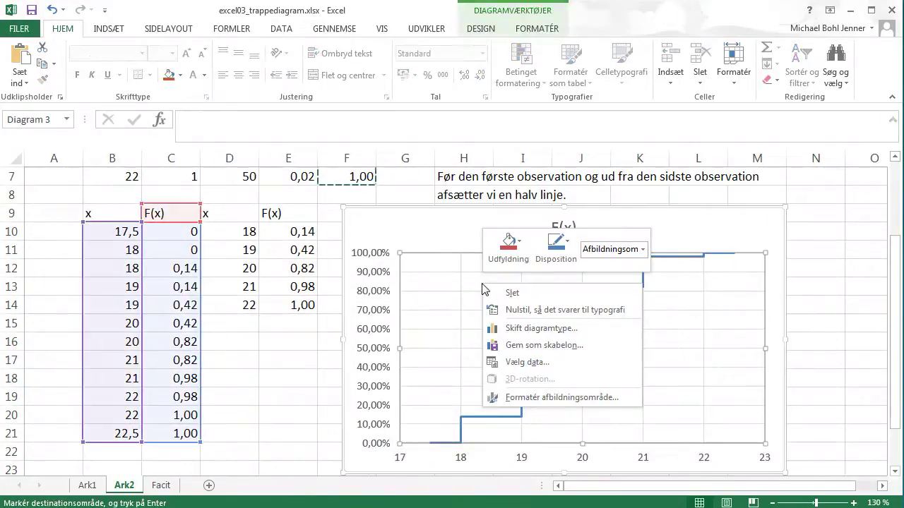
Add a new chart series named BMI from cell D9
left_click(520, 365)
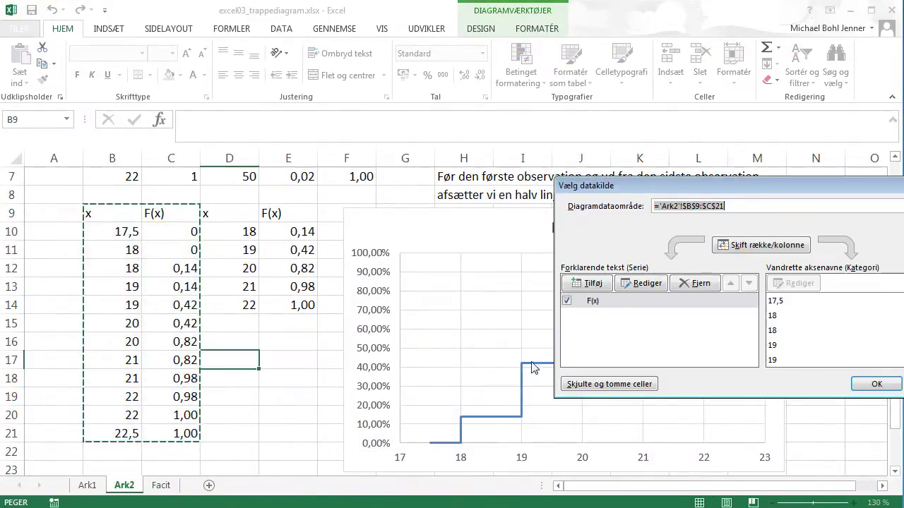
left_click(591, 283)
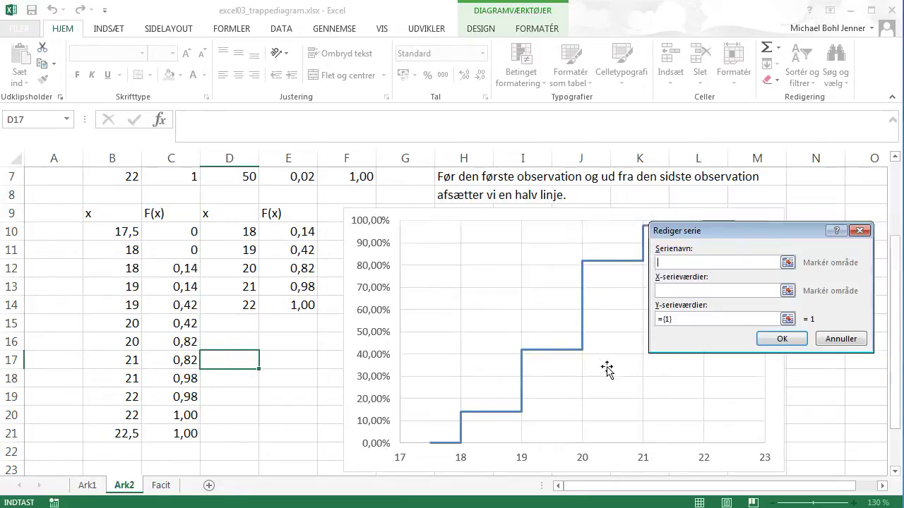
left_click(787, 262)
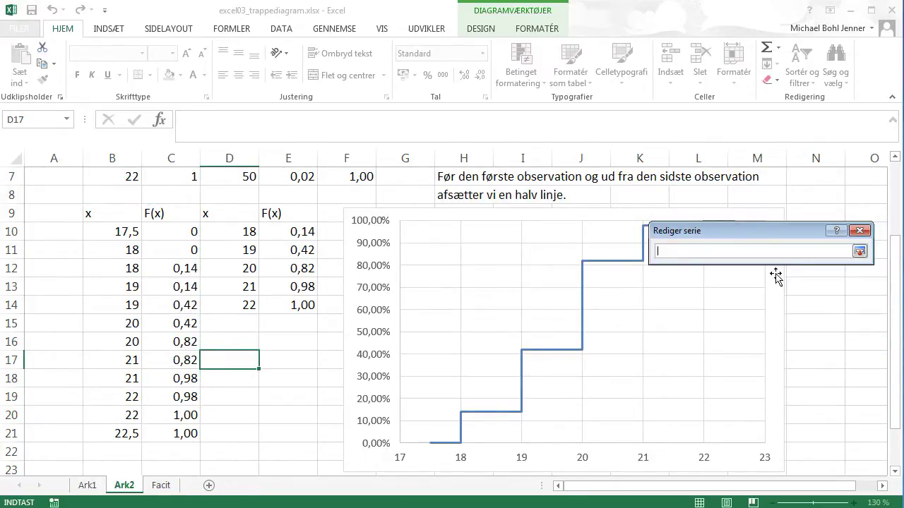
left_click(217, 215)
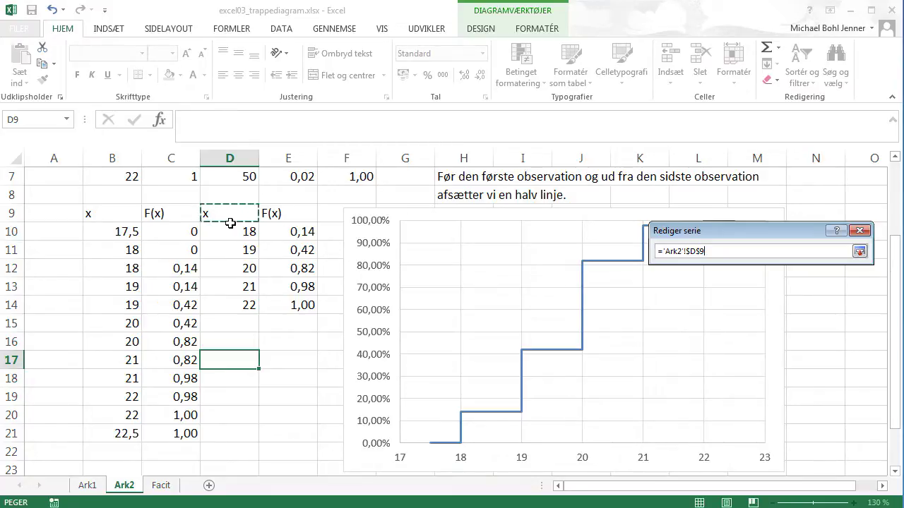
key("Left")
key("Left")
key("Left")
key("BackSpace")
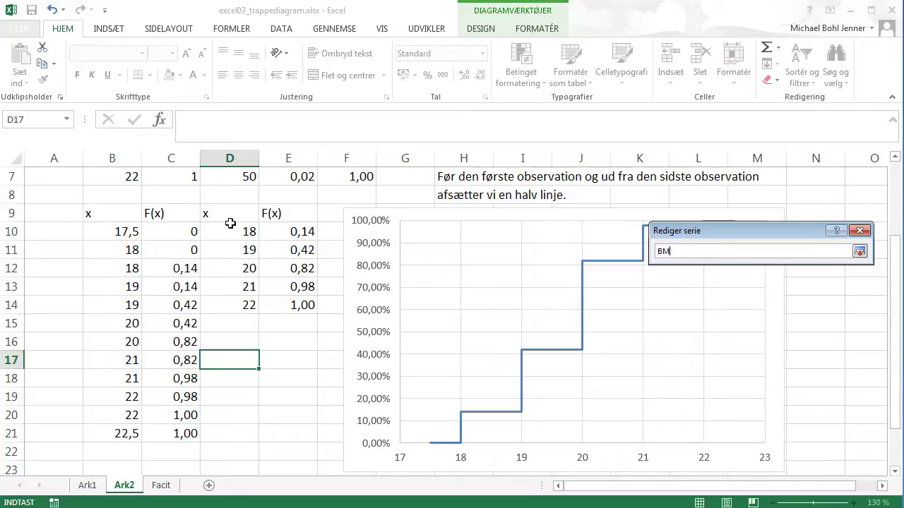
key("Return")
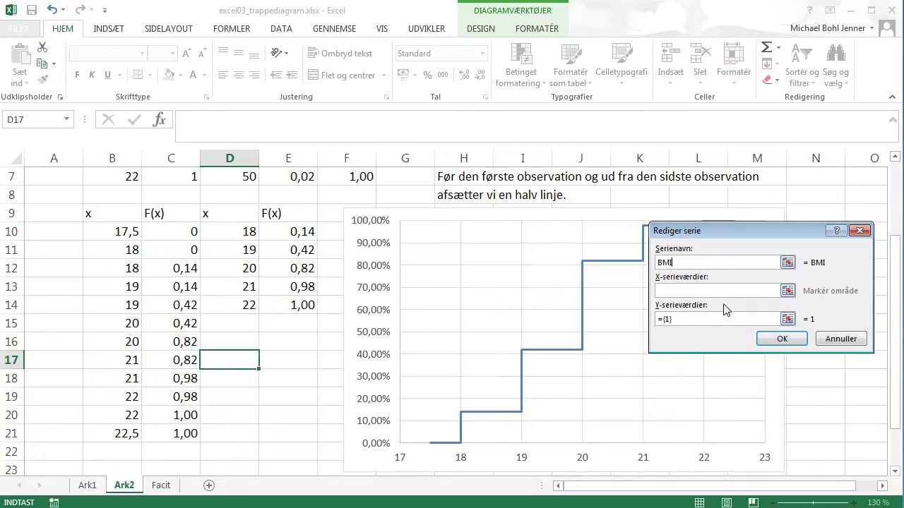
Set the BMI series X values to D10:D14 and Y values to E10:E14
left_click(786, 295)
left_click_drag(252, 303, 253, 232)
key("Return")
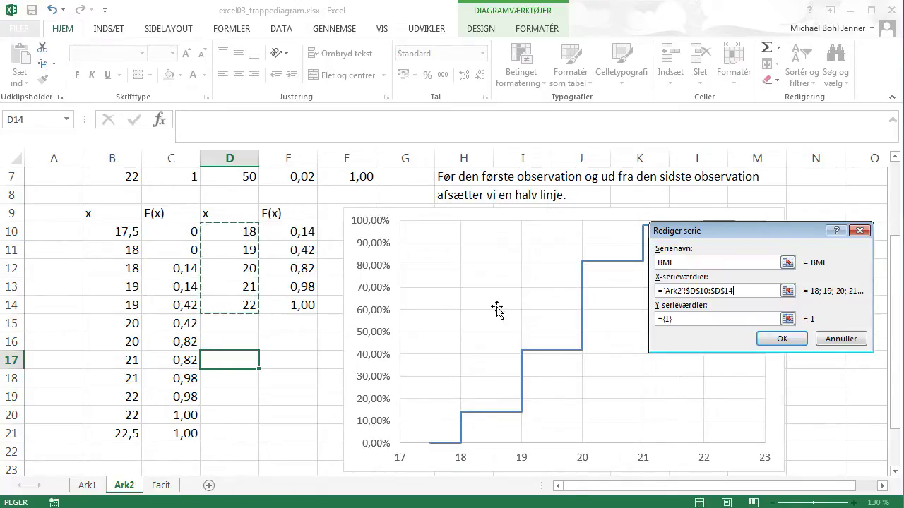
left_click(786, 319)
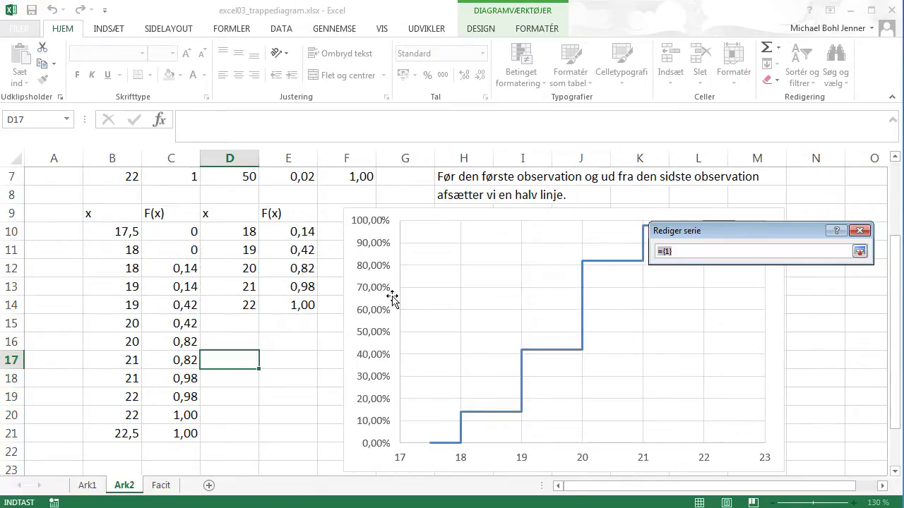
left_click_drag(311, 304, 303, 230)
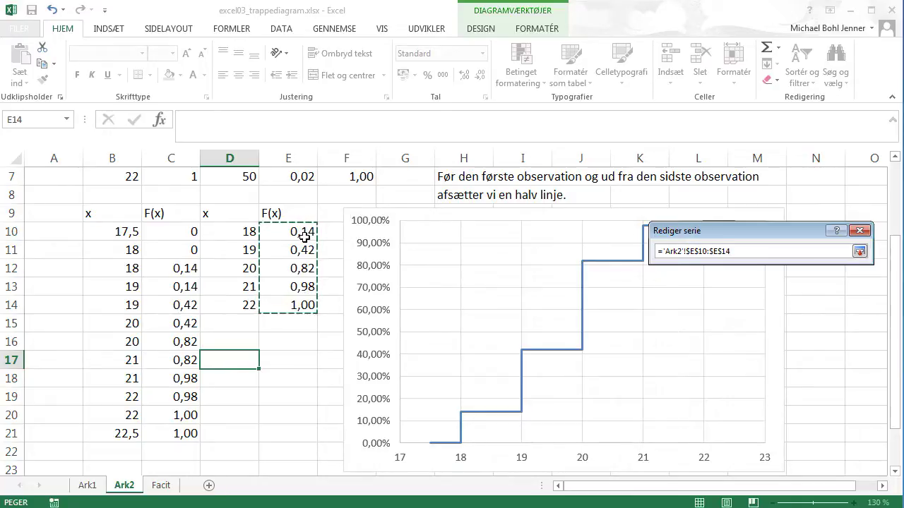
key("Return")
left_click(782, 340)
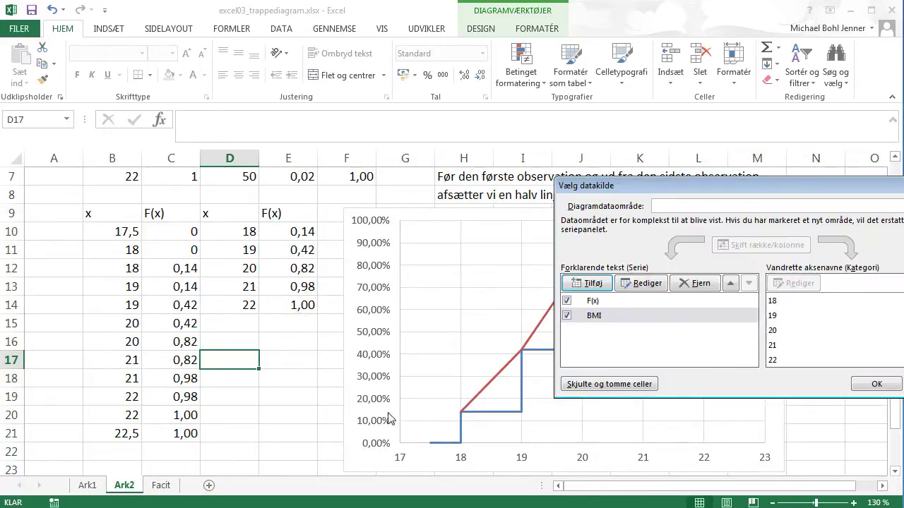
left_click(863, 384)
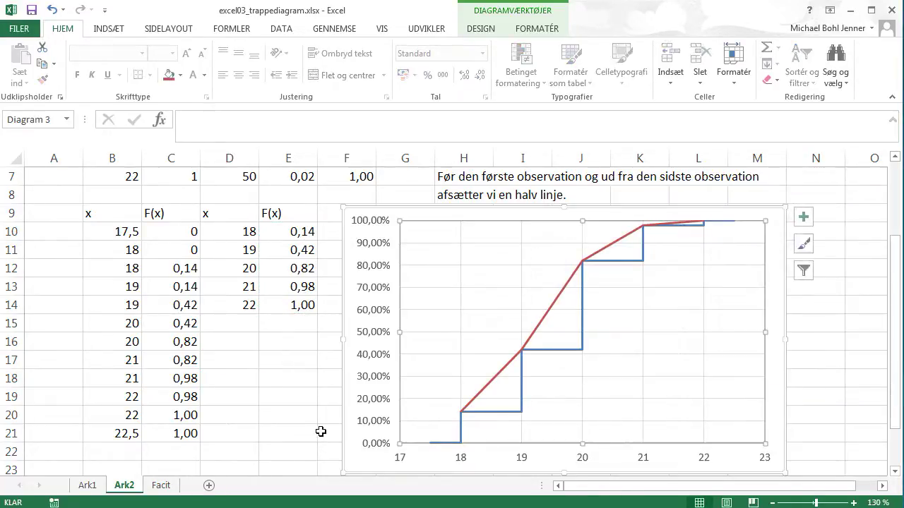
left_click(286, 432)
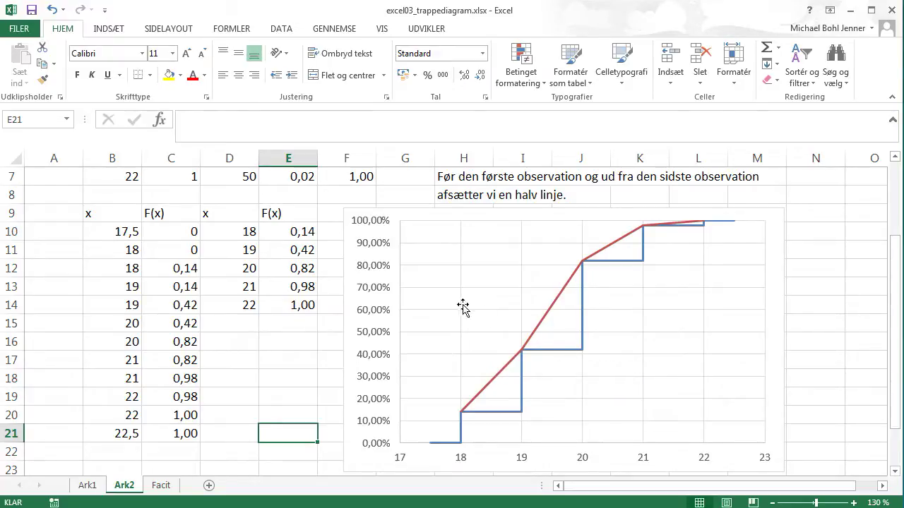
left_click(471, 284)
Switch the chart to a Kombination type with F(x) as Punktdiagram med lige streger
right_click(470, 284)
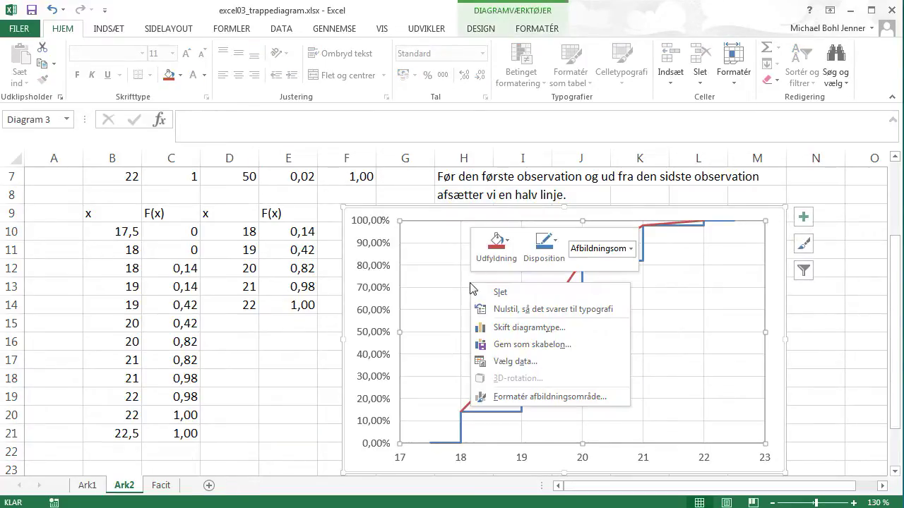
left_click(521, 330)
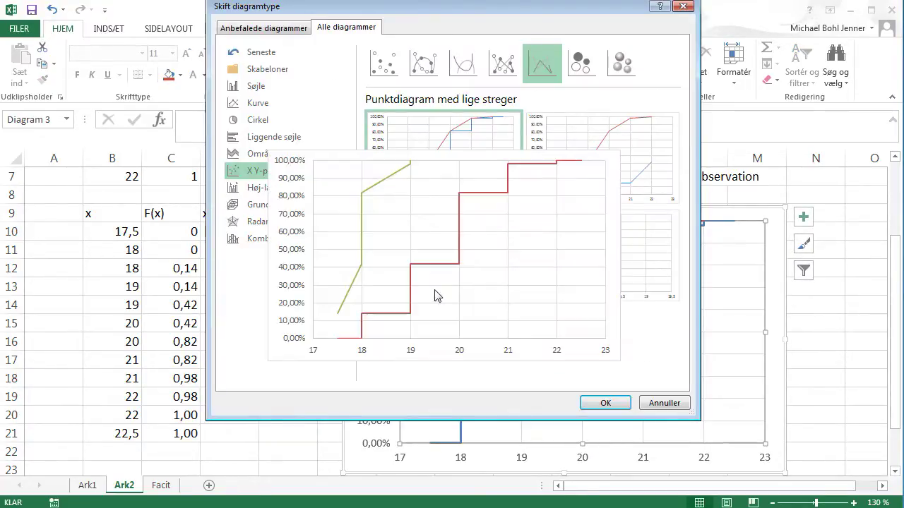
left_click(261, 244)
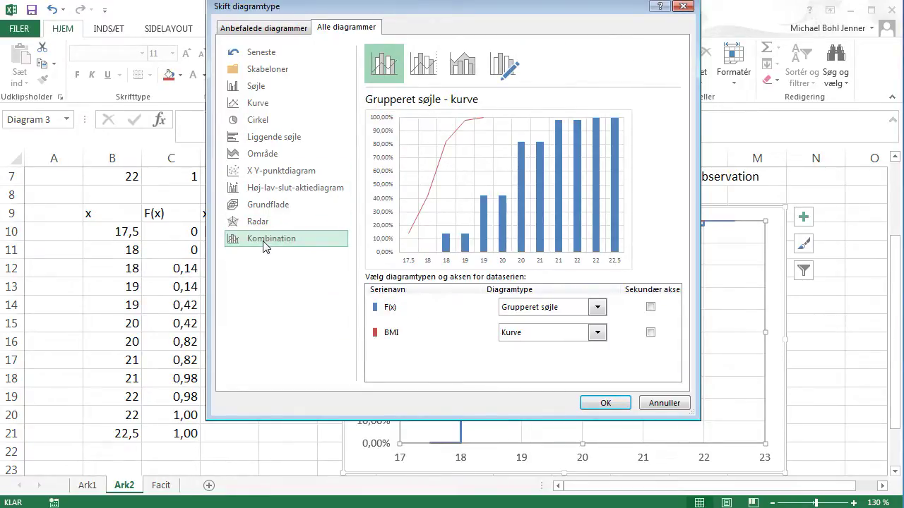
left_click(597, 309)
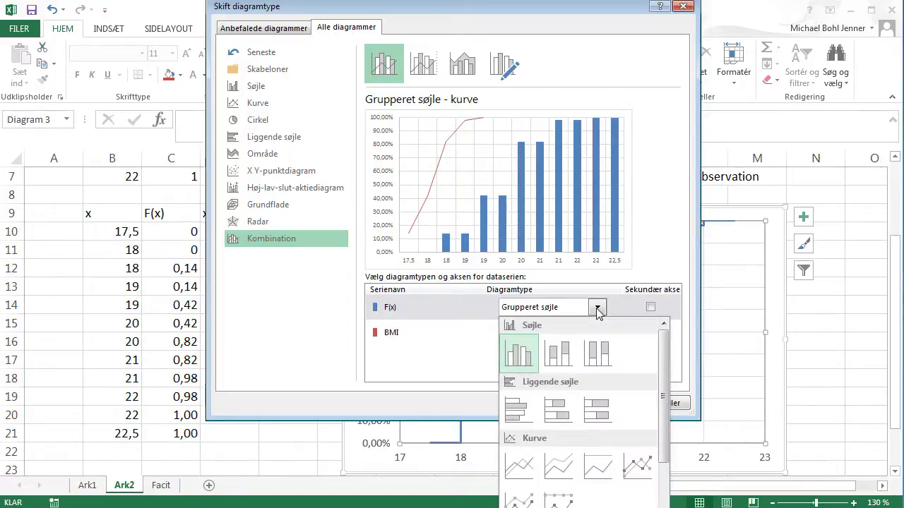
scroll(596, 472, "down", 3)
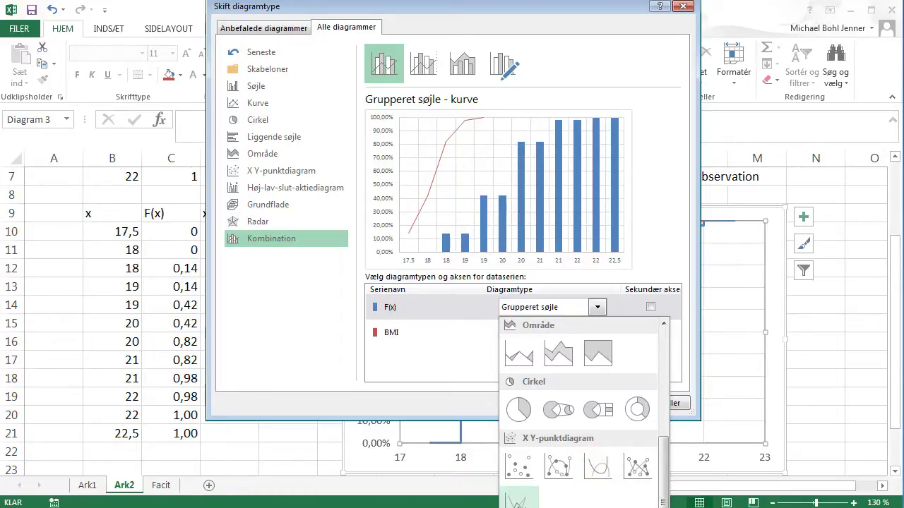
left_click(519, 498)
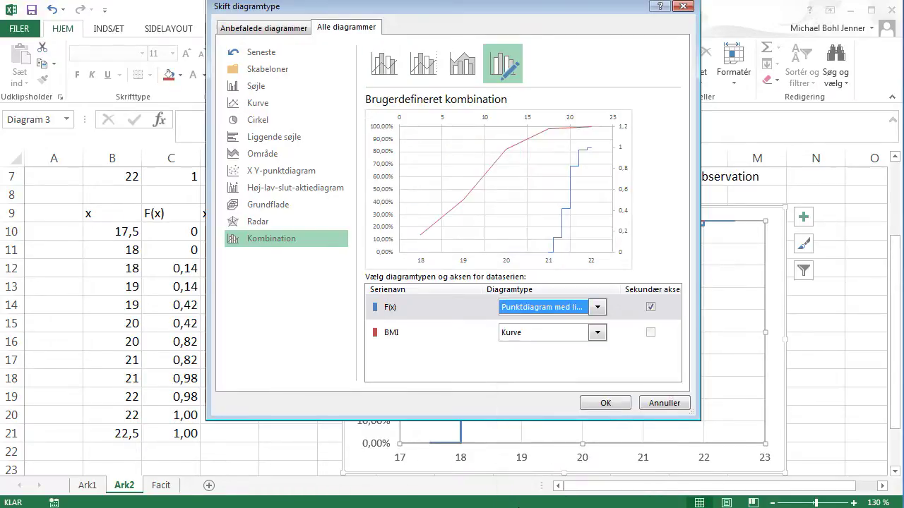
Make BMI a plain Punktdiagram, take F(x) off the secondary axis, and open BMI's formatting
left_click(597, 333)
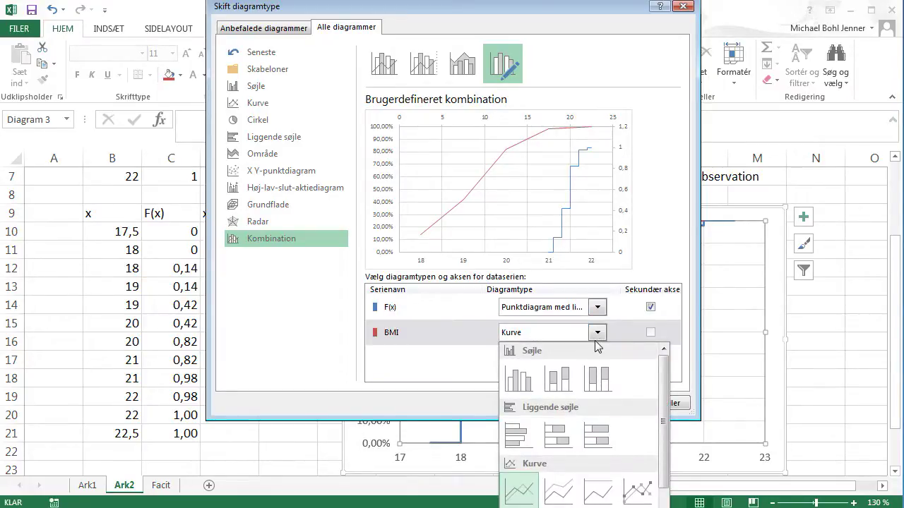
scroll(558, 487, "down", 3)
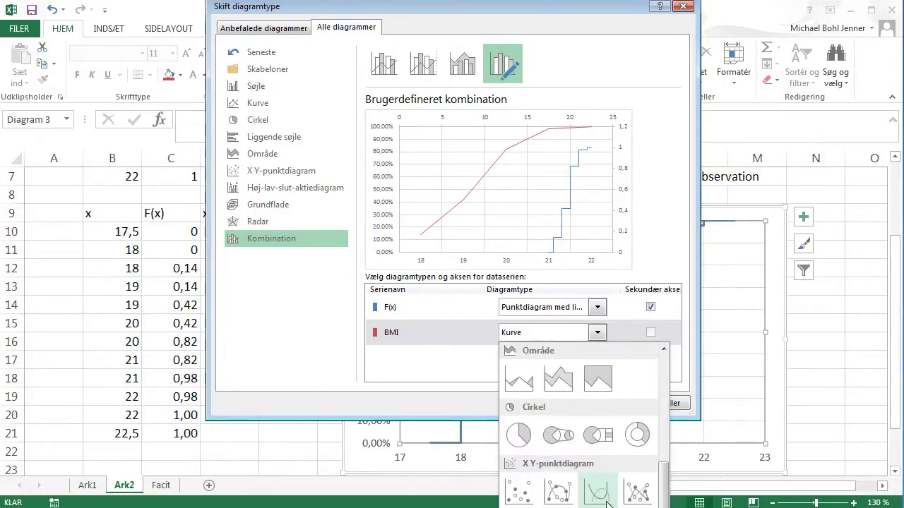
left_click(519, 494)
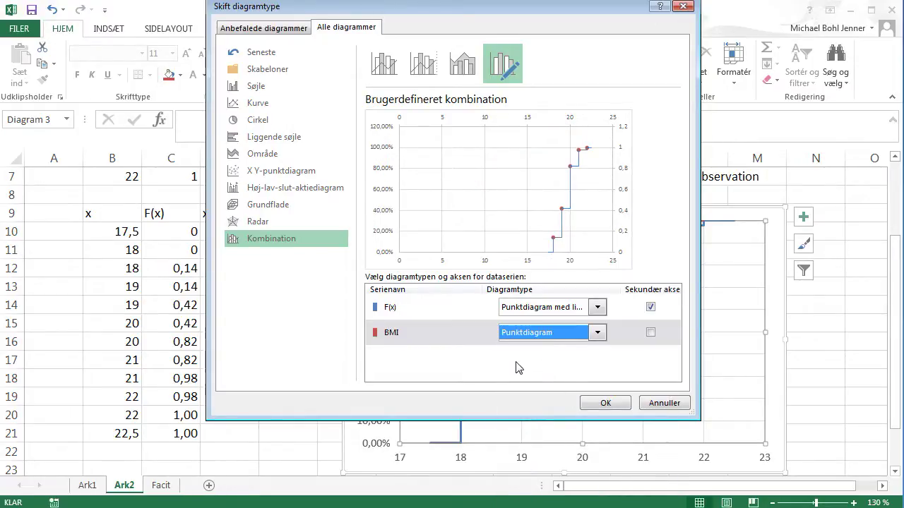
left_click(650, 308)
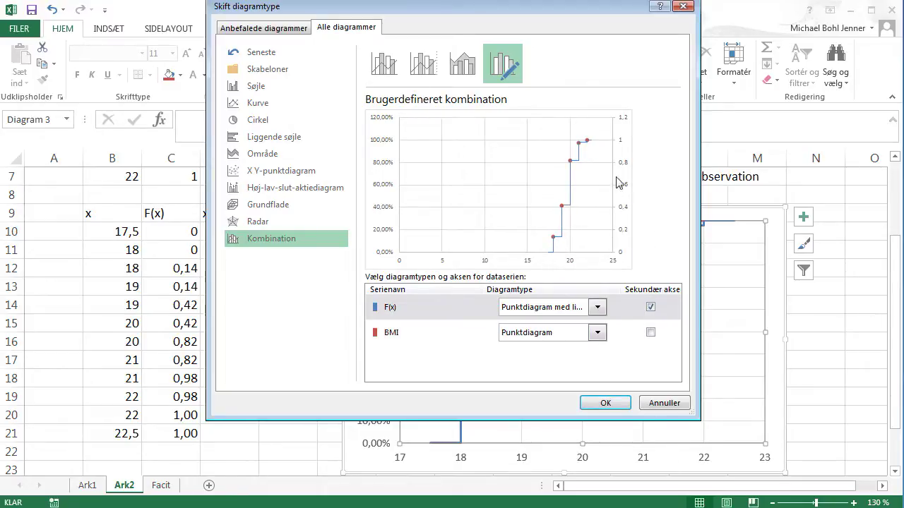
left_click(650, 307)
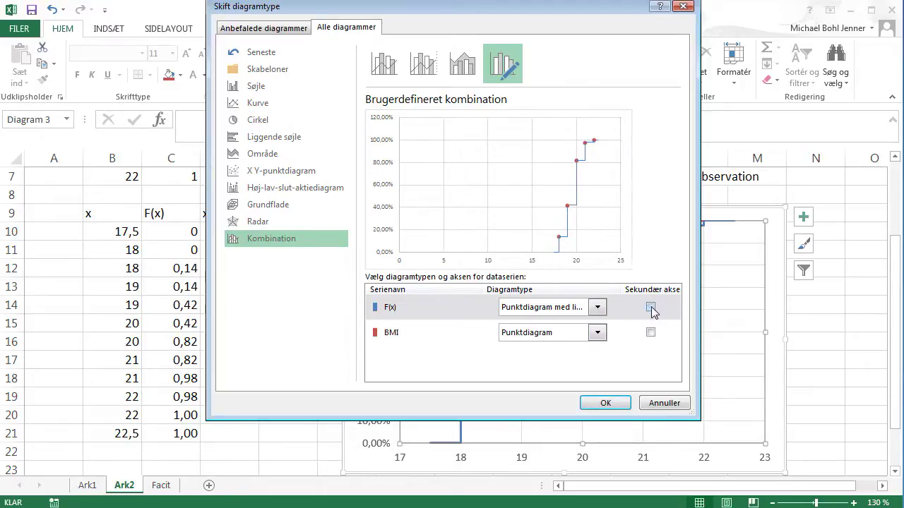
left_click(602, 405)
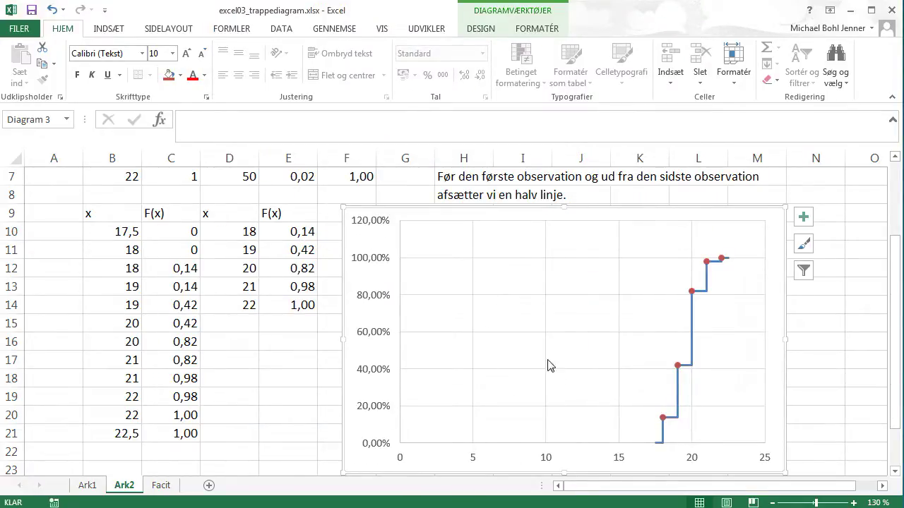
double_click(690, 289)
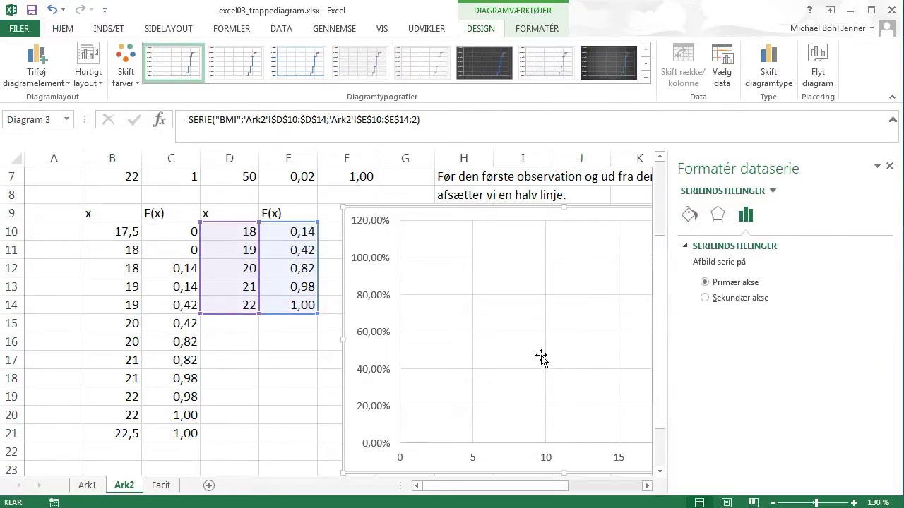
Give the BMI markers a solid blue fill and a solid blue border line, then close the pane
left_click(689, 214)
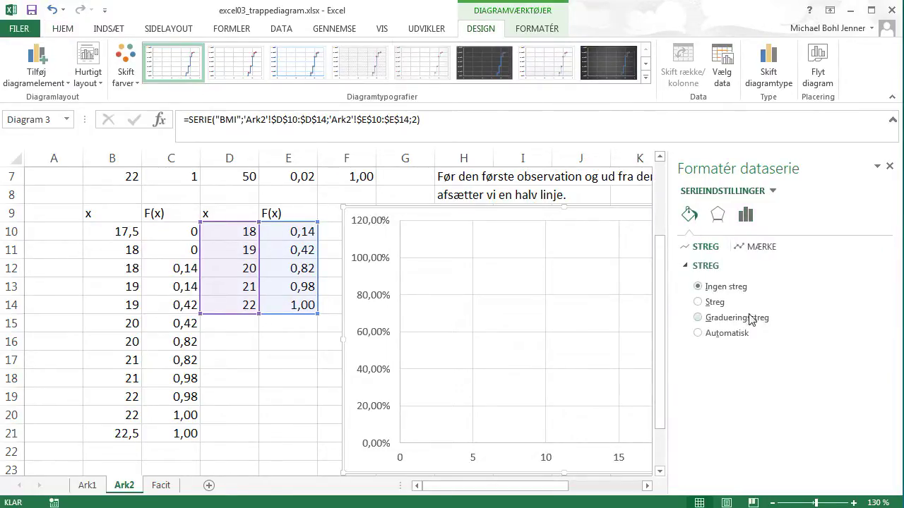
left_click(761, 248)
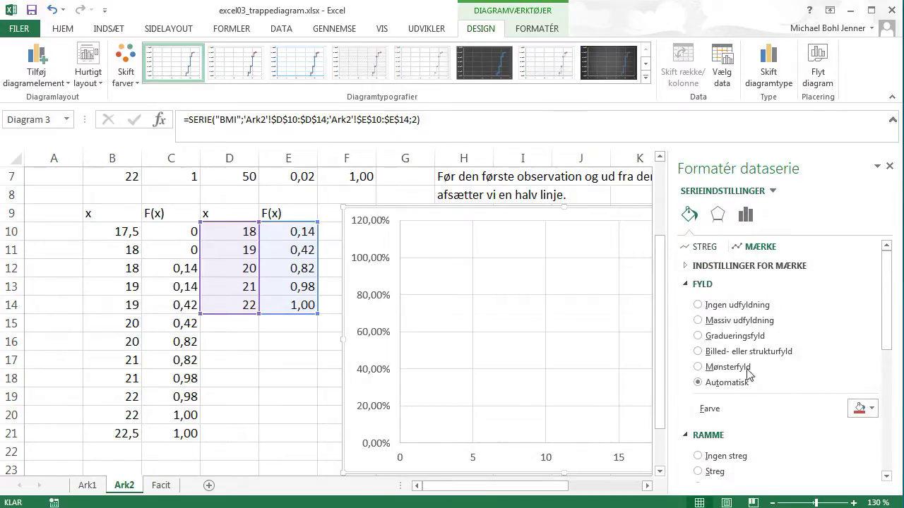
left_click(862, 409)
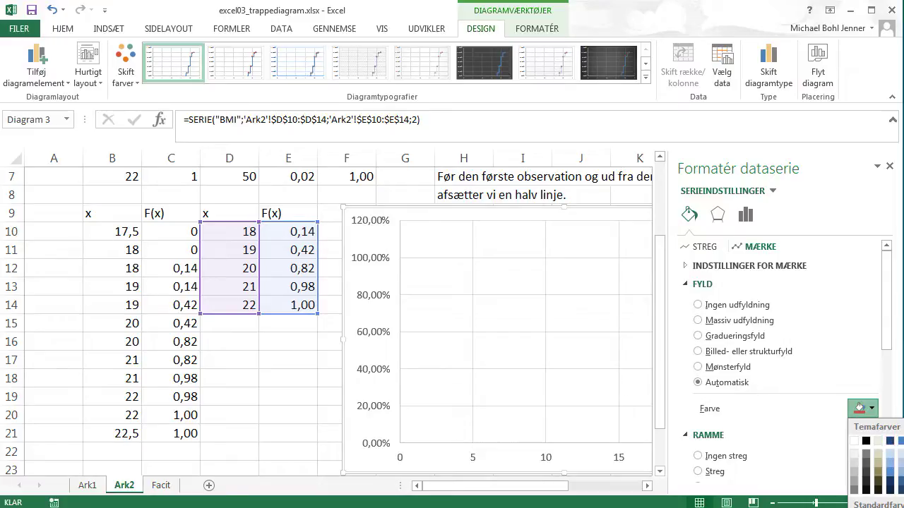
left_click(902, 441)
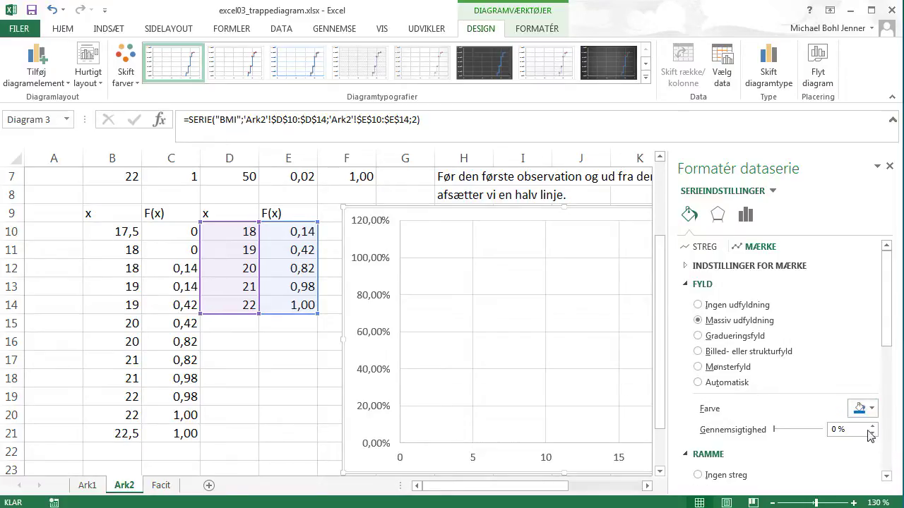
scroll(784, 385, "down", 3)
scroll(784, 385, "down", 2)
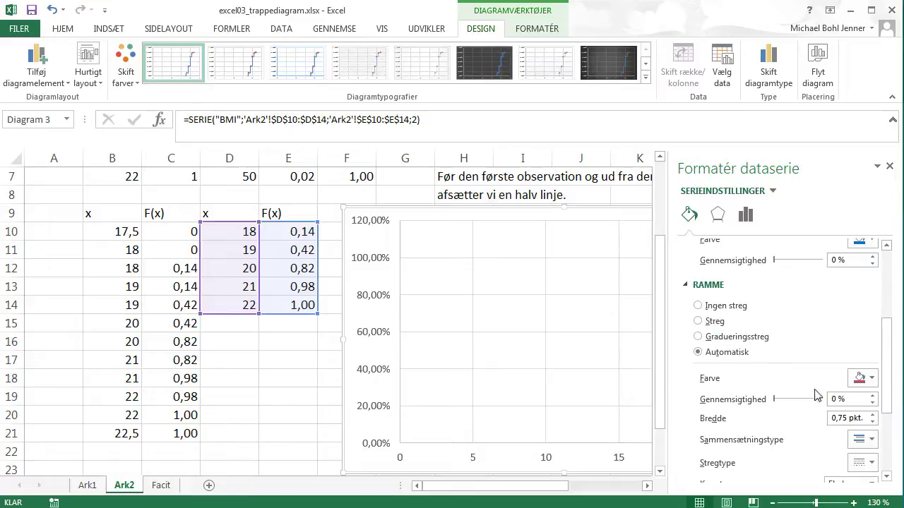
left_click(873, 381)
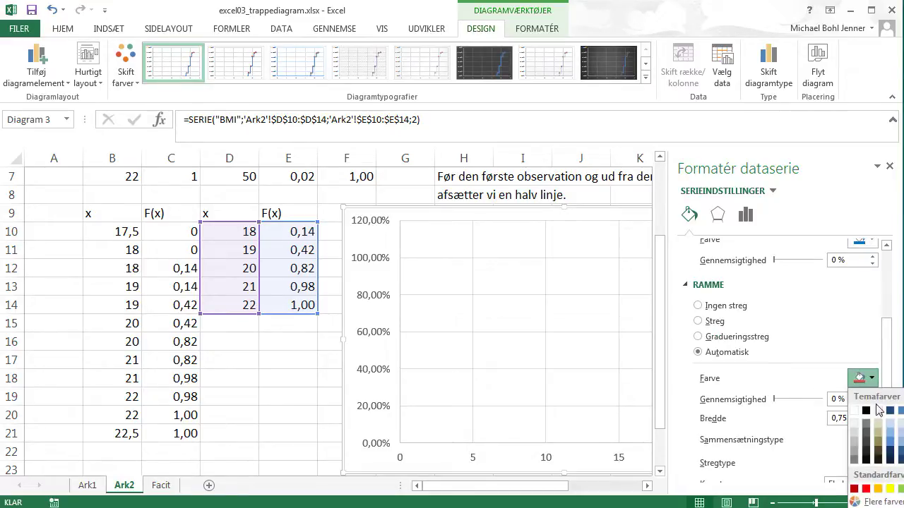
left_click(901, 441)
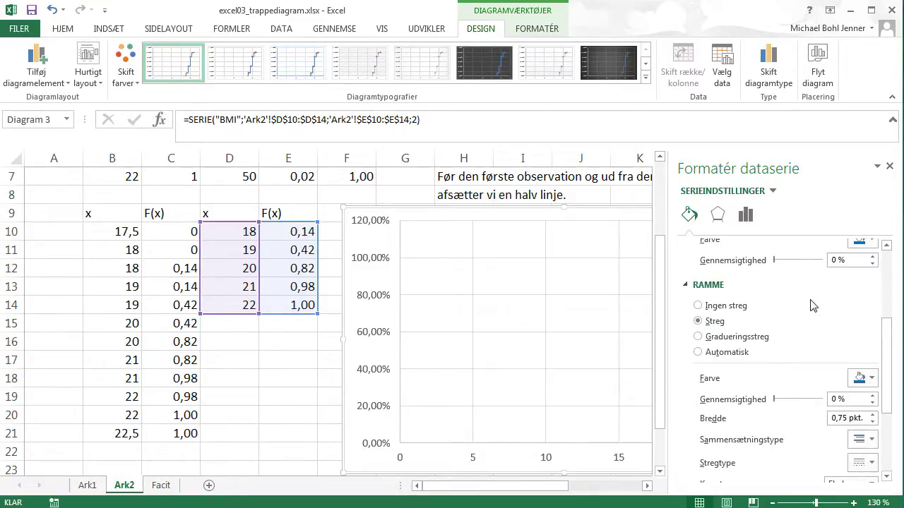
left_click(889, 166)
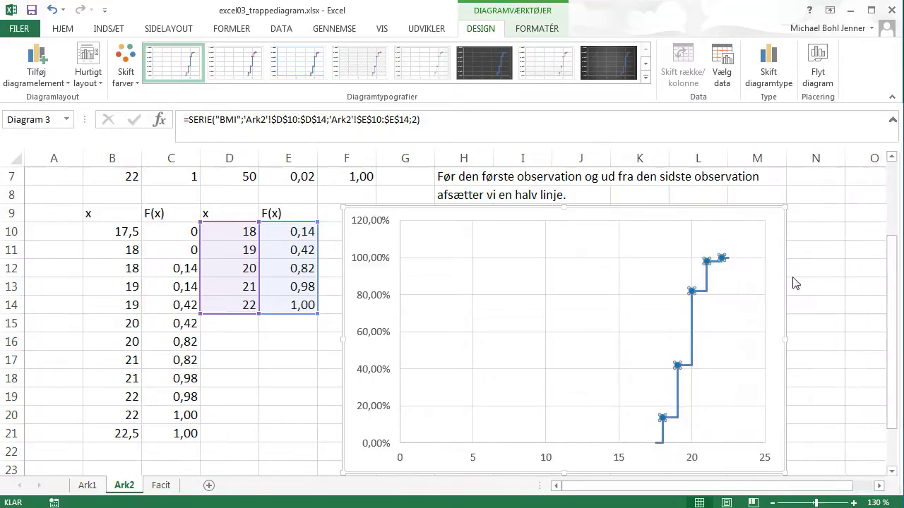
Set the horizontal axis bounds to minimum 17 and maximum 23
left_click(296, 394)
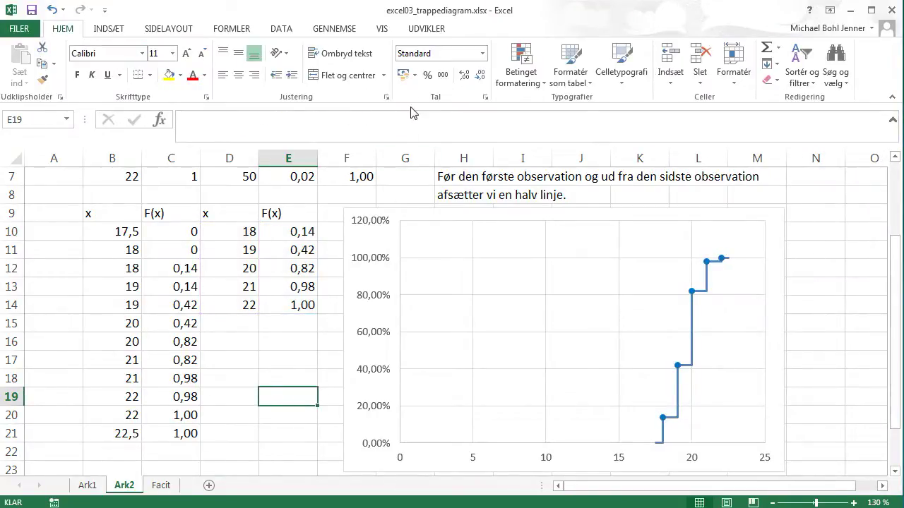
left_click_drag(455, 20, 219, 14)
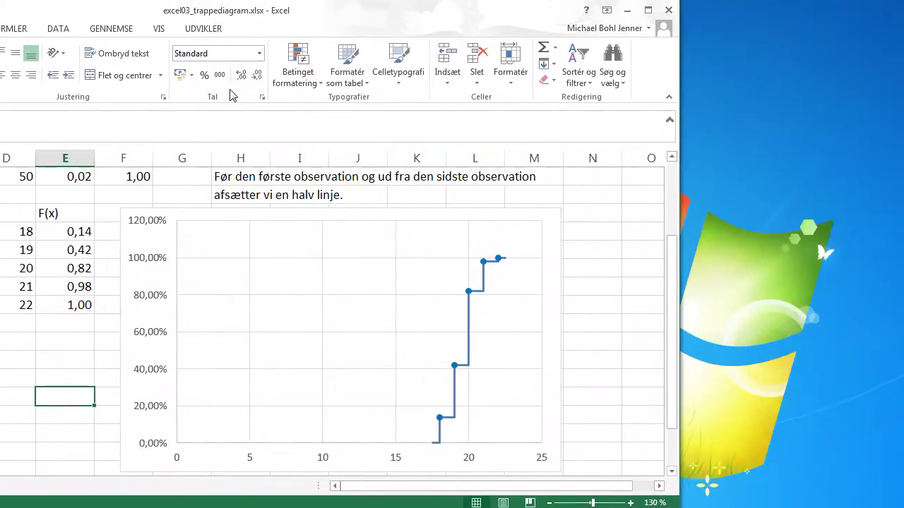
mouse_move(472, 333)
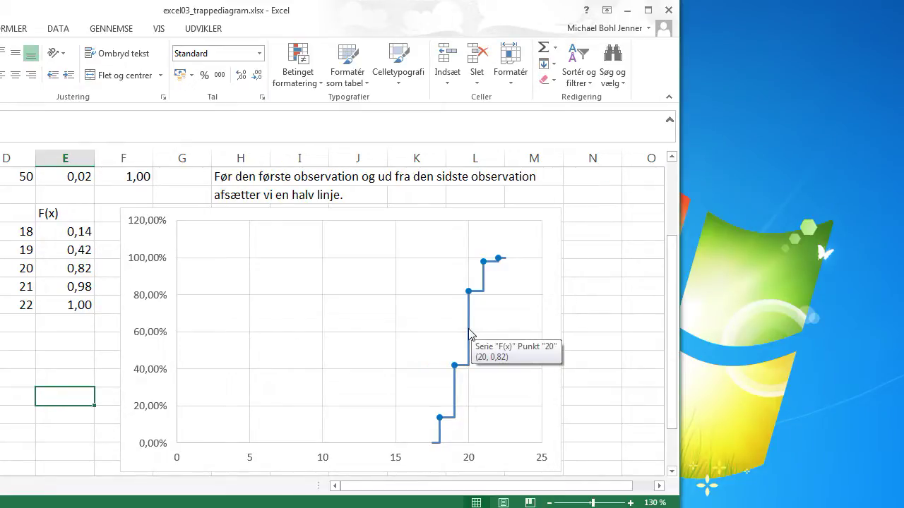
left_click(178, 463)
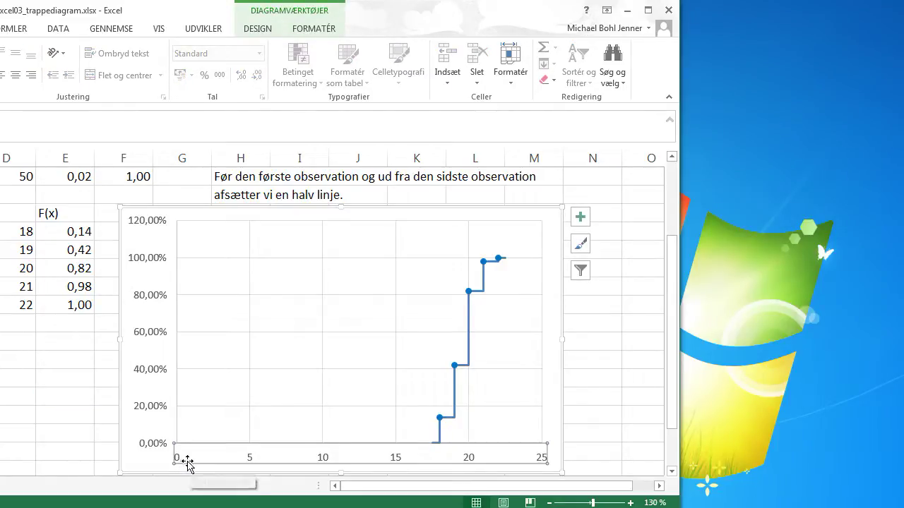
double_click(180, 460)
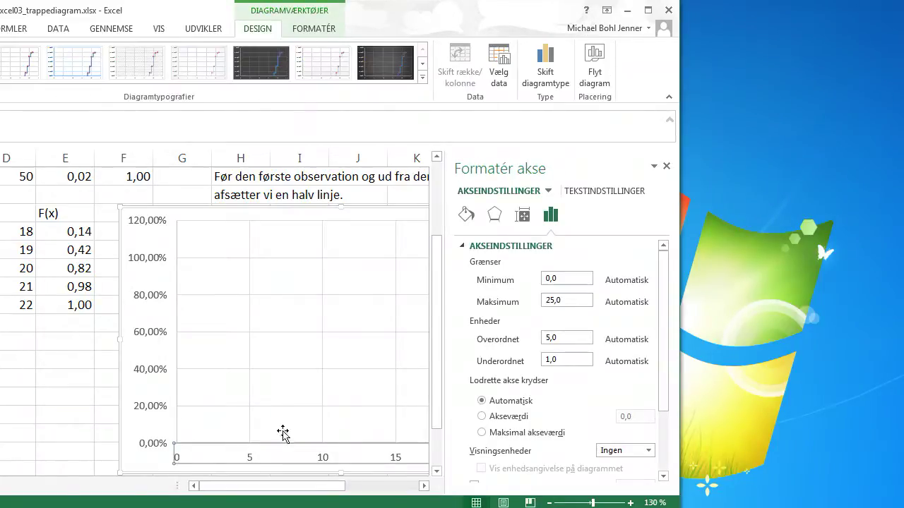
left_click_drag(464, 24, 494, 26)
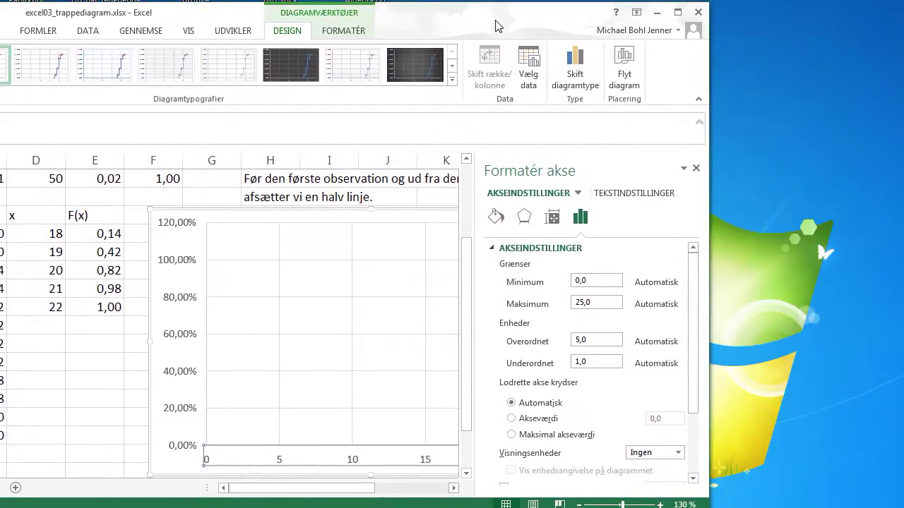
double_click(581, 280)
type("17")
key("Tab")
key("Tab")
type("23")
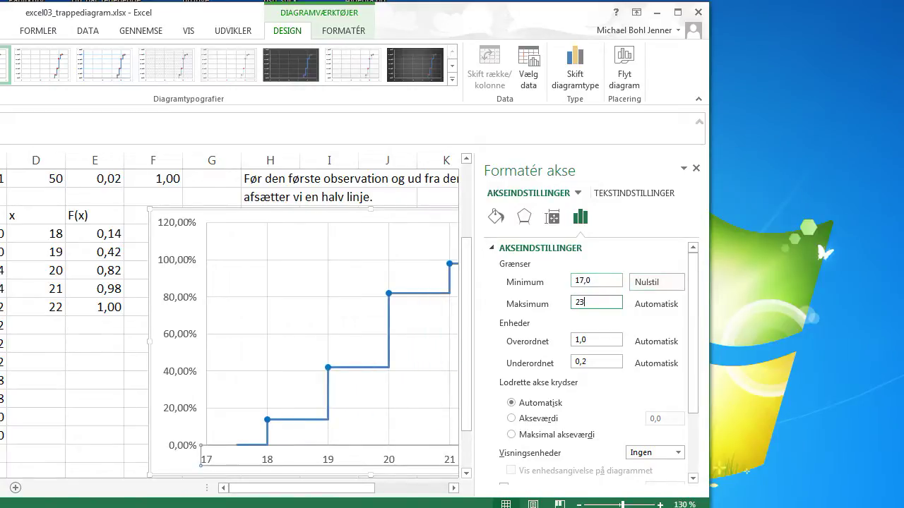
key("Tab")
key("Tab")
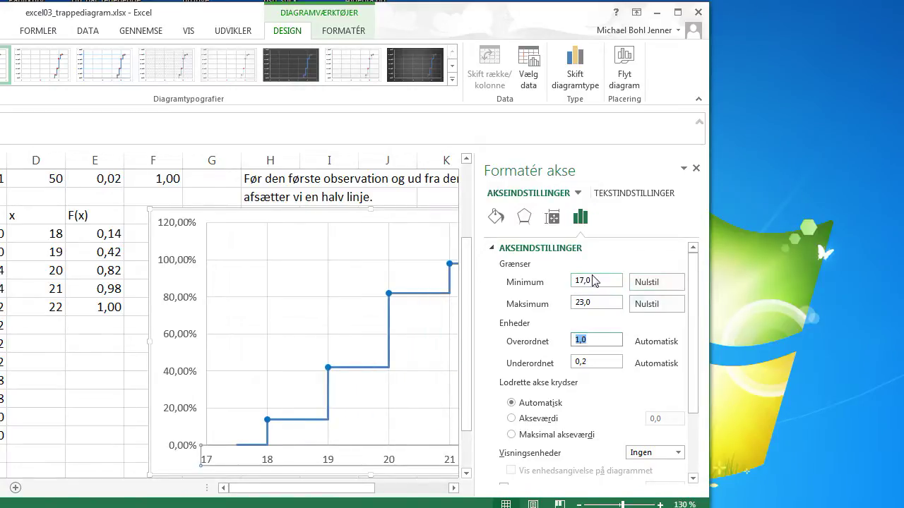
Set the vertical axis maximum to 1,0 (100%) and close the Formatér akse pane
left_click(177, 273)
left_click(581, 303)
key("BackSpace")
type("0")
key("Tab")
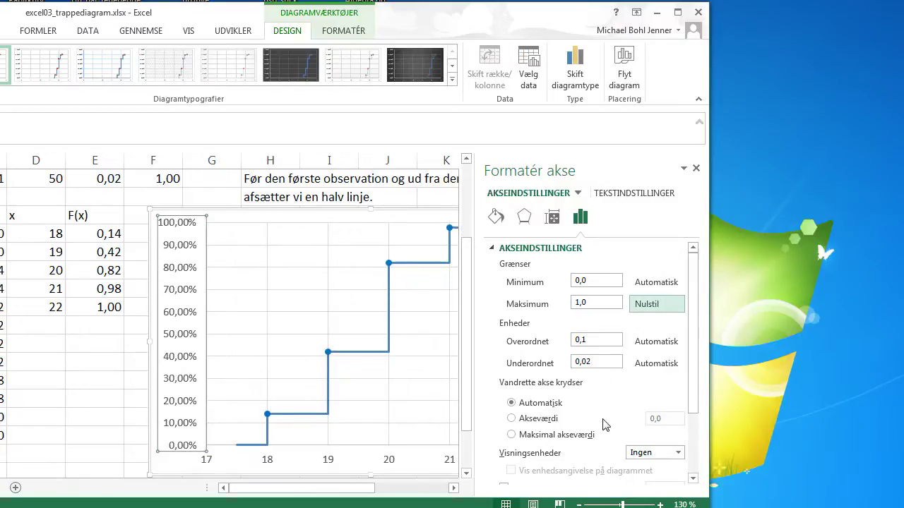
left_click(697, 169)
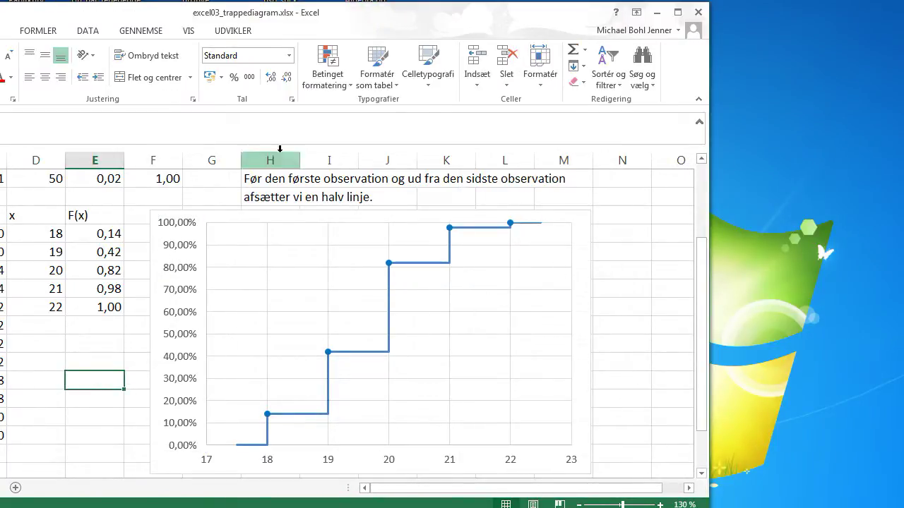
left_click_drag(250, 25, 444, 18)
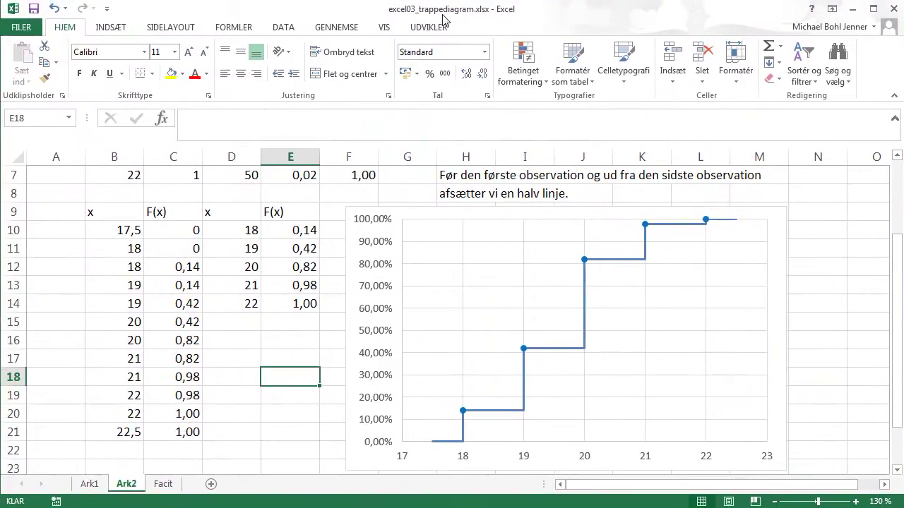
Turn on Aksetitler for both axes of the step chart
left_click(286, 396)
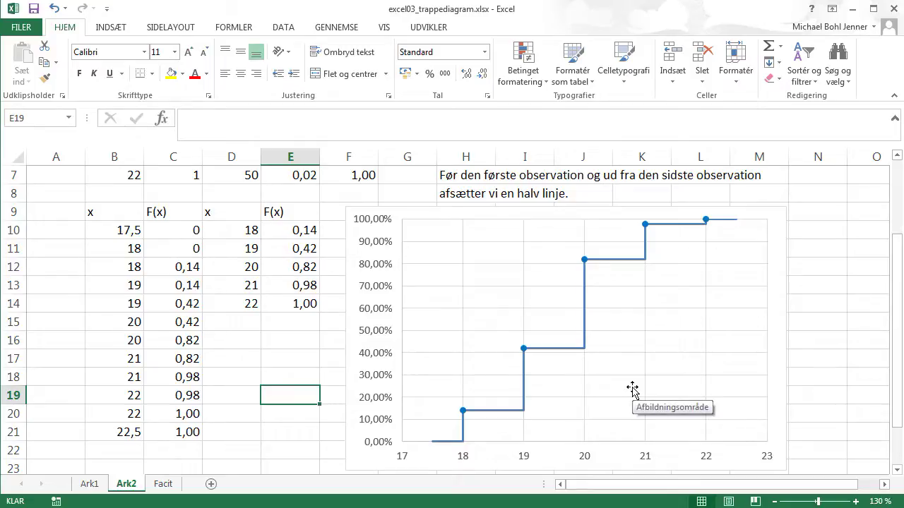
left_click(520, 282)
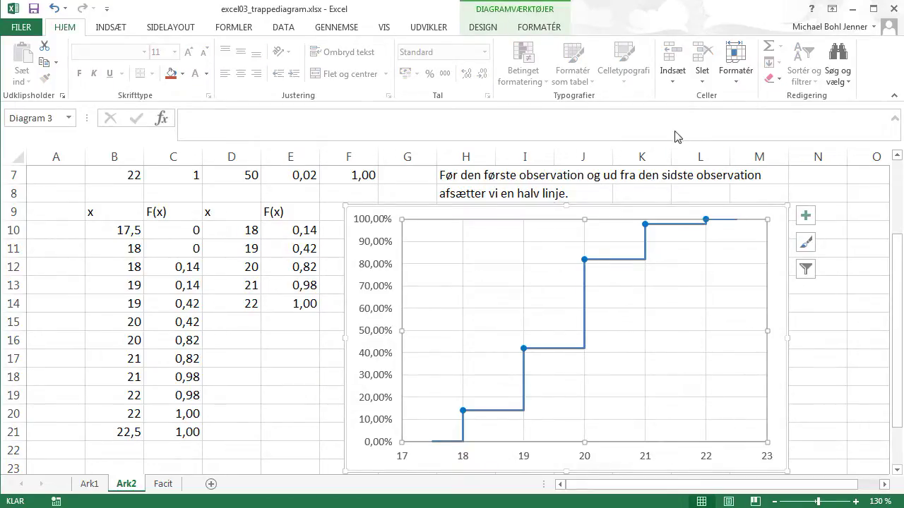
left_click(806, 215)
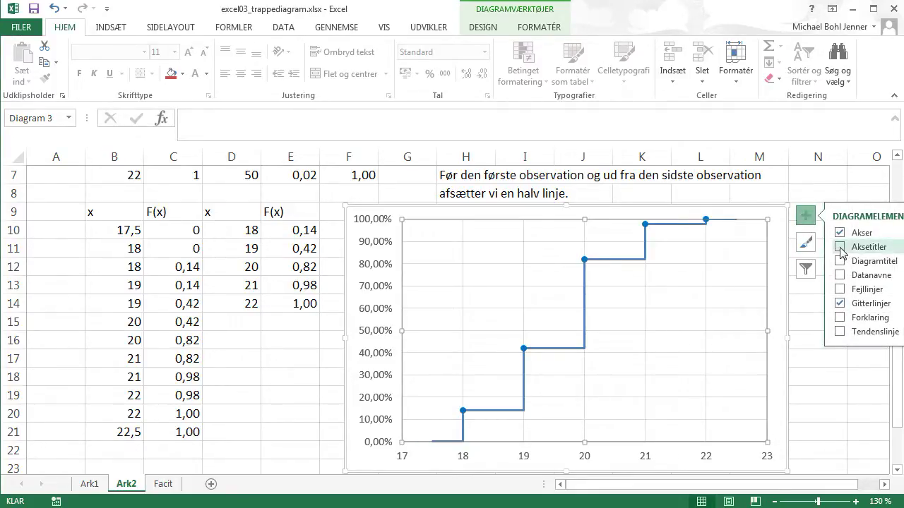
left_click(840, 248)
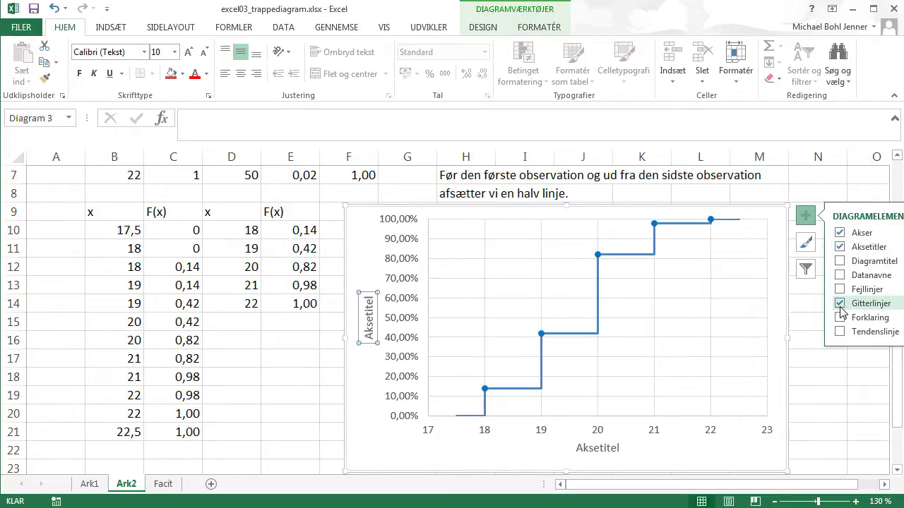
left_click(678, 16)
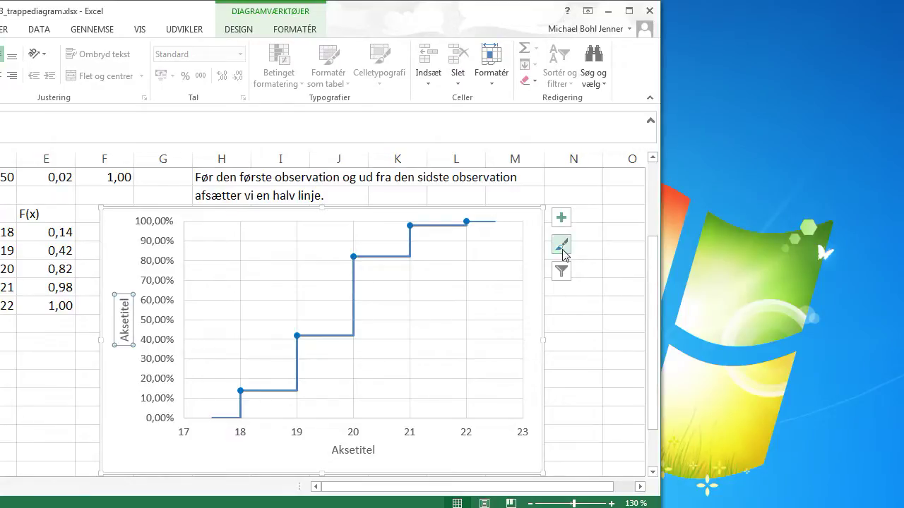
Add Primær underordnet horizontal and vertical gridlines to the chart
left_click(561, 245)
left_click(562, 222)
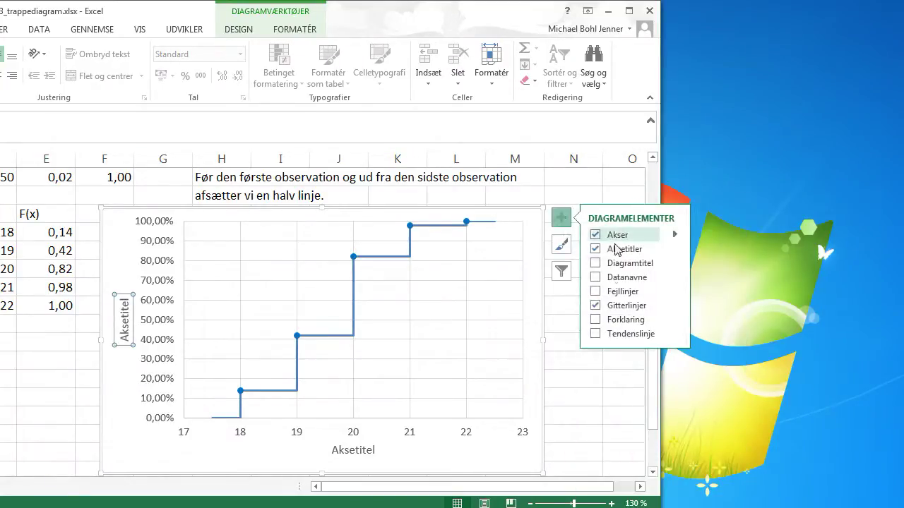
left_click(675, 305)
left_click(709, 338)
left_click(708, 350)
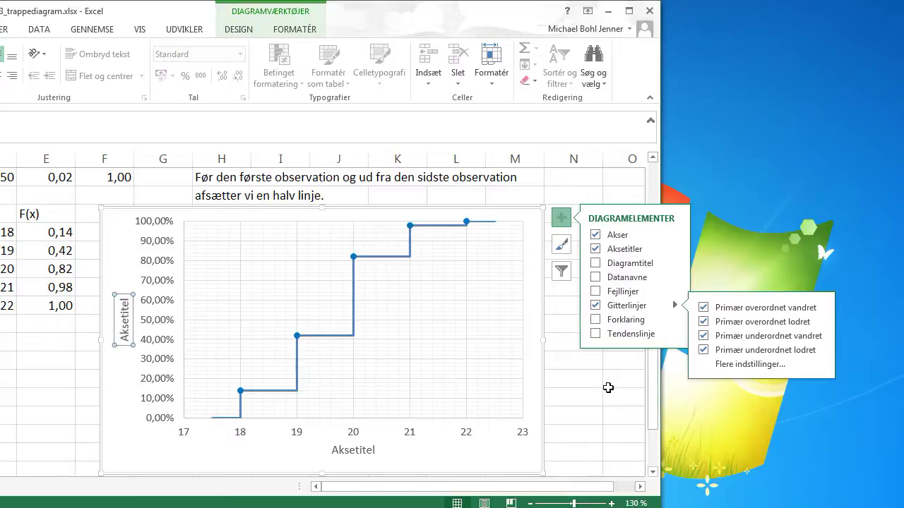
left_click(605, 388)
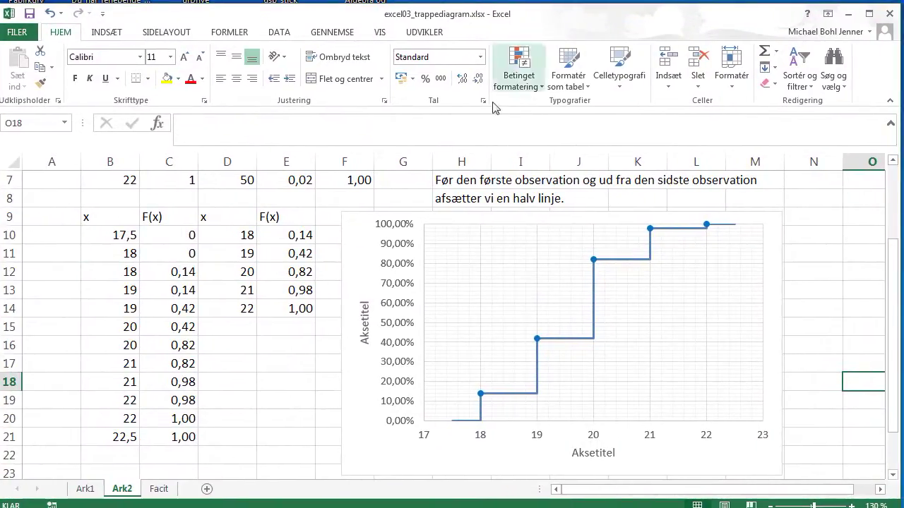
left_click(366, 327)
Replace the Aksetitel placeholders with 'Kumuleret frekevns' (vertical) and 'BMI' (horizontal)
double_click(366, 329)
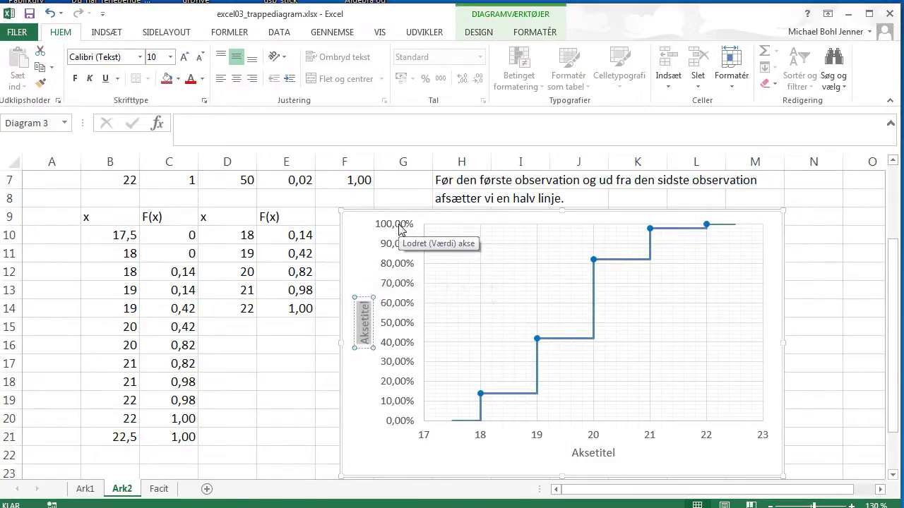
type("Kumulere")
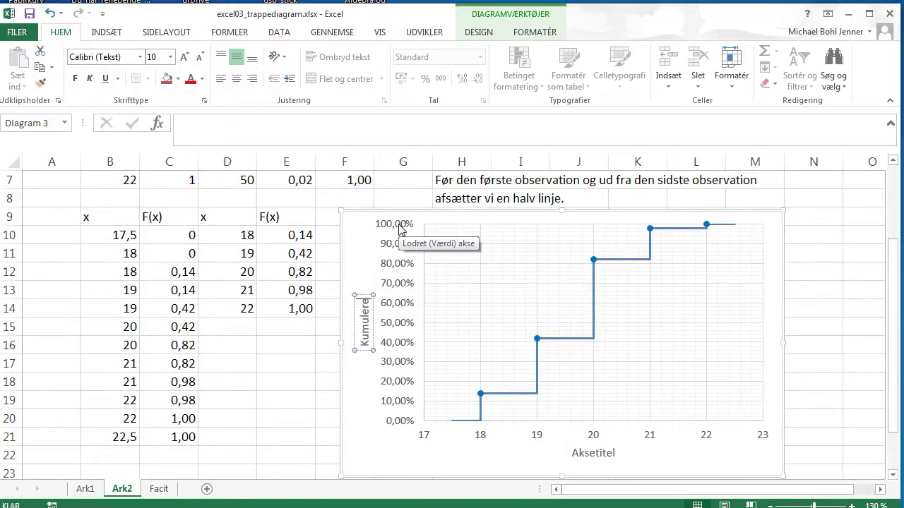
type("t frekevns")
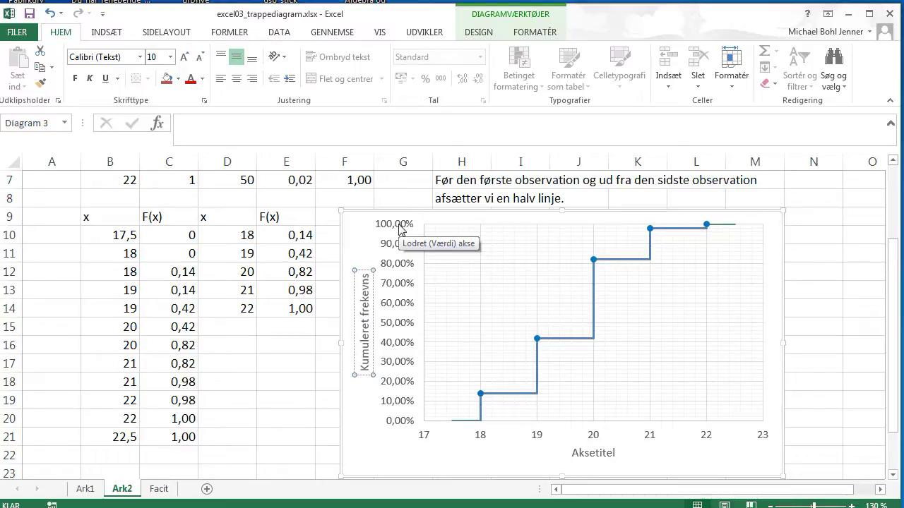
double_click(599, 452)
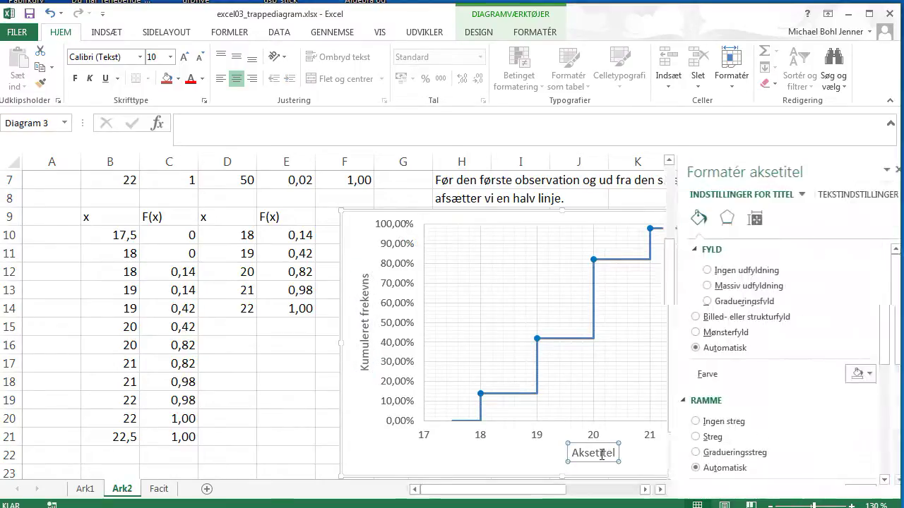
double_click(602, 450)
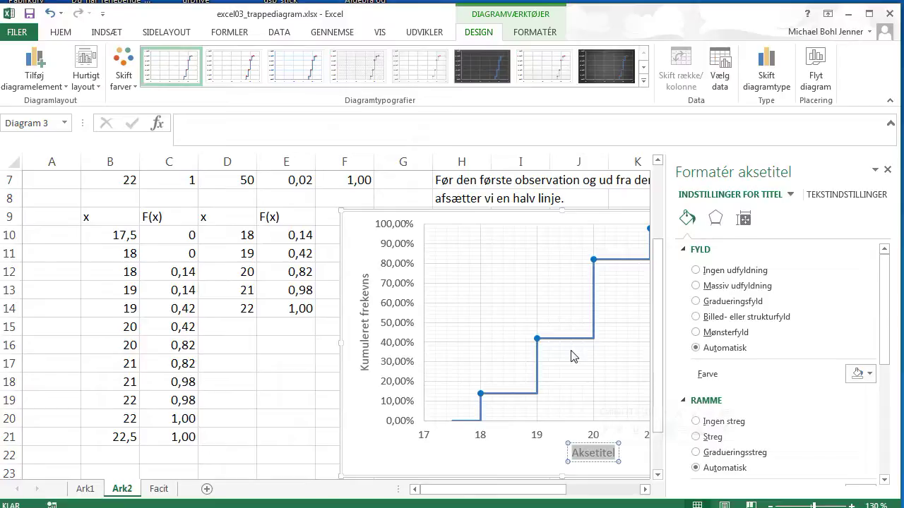
type("BMI")
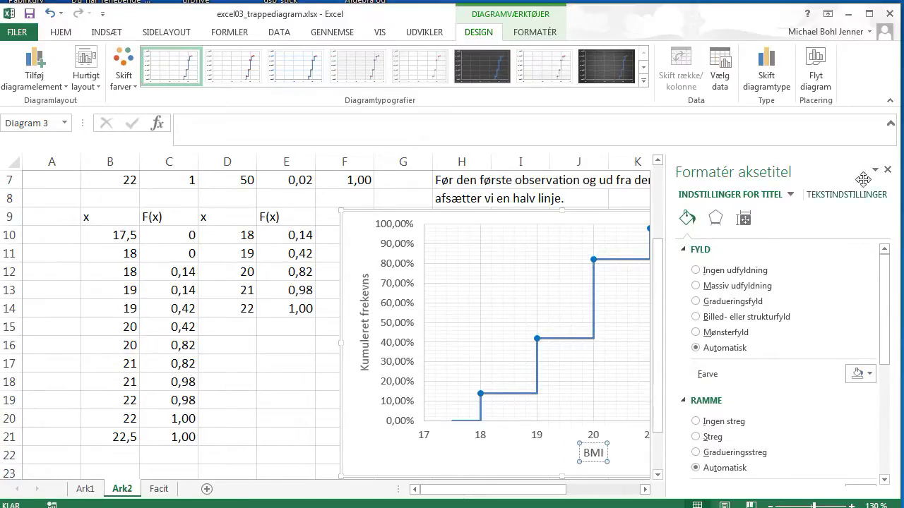
left_click(887, 170)
left_click(295, 380)
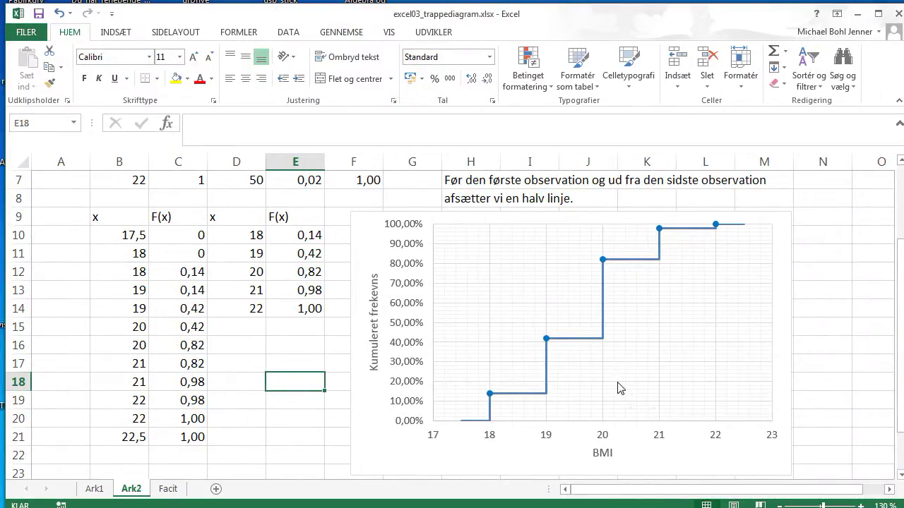
Check the Facit sheet, then add the chart title 'BMI - Trappediagram' on Ark2
left_click(171, 490)
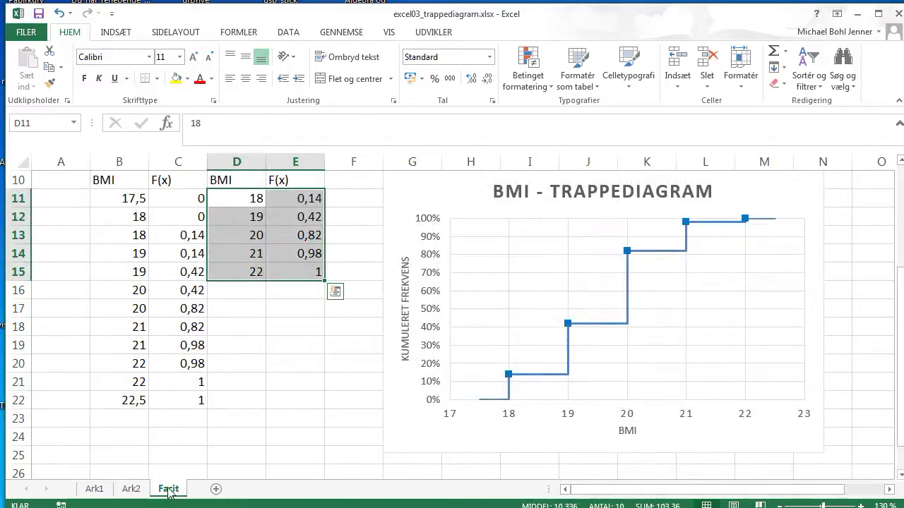
left_click(130, 490)
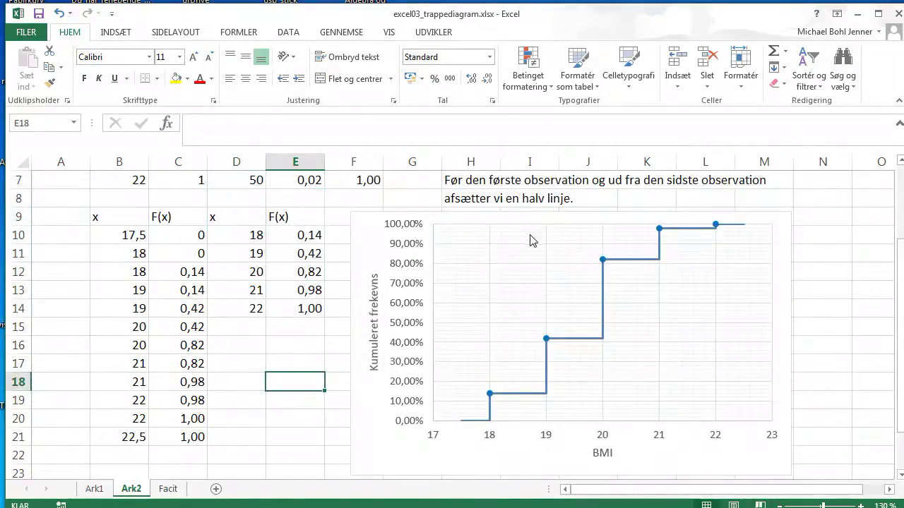
left_click(526, 225)
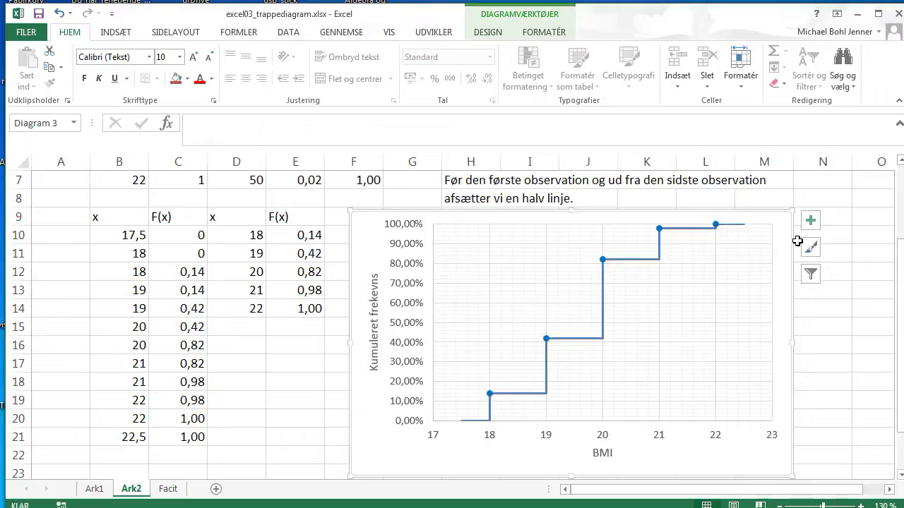
left_click(810, 221)
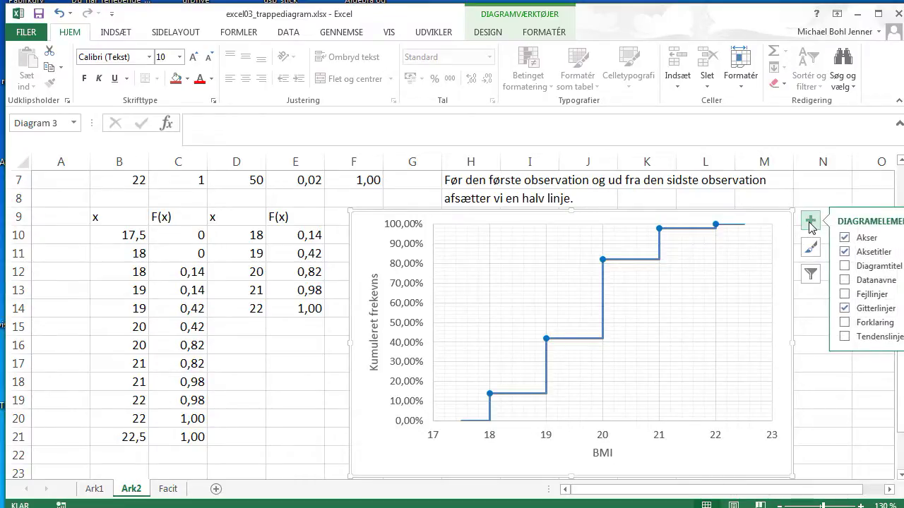
left_click(845, 267)
double_click(579, 233)
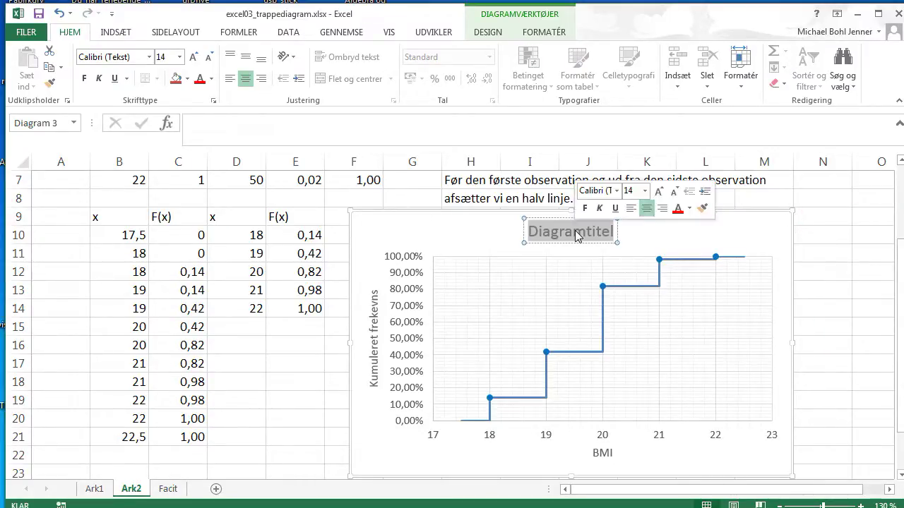
type("BM")
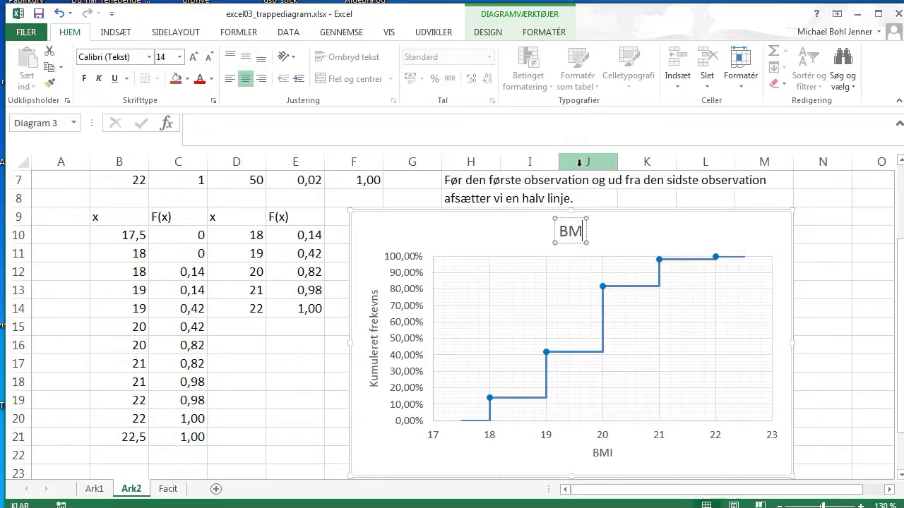
type("I - Trapped")
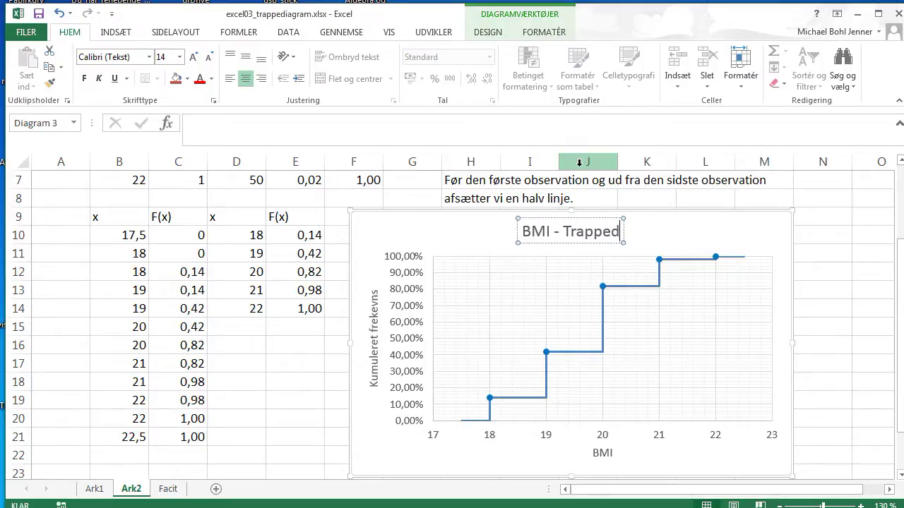
type("iagram")
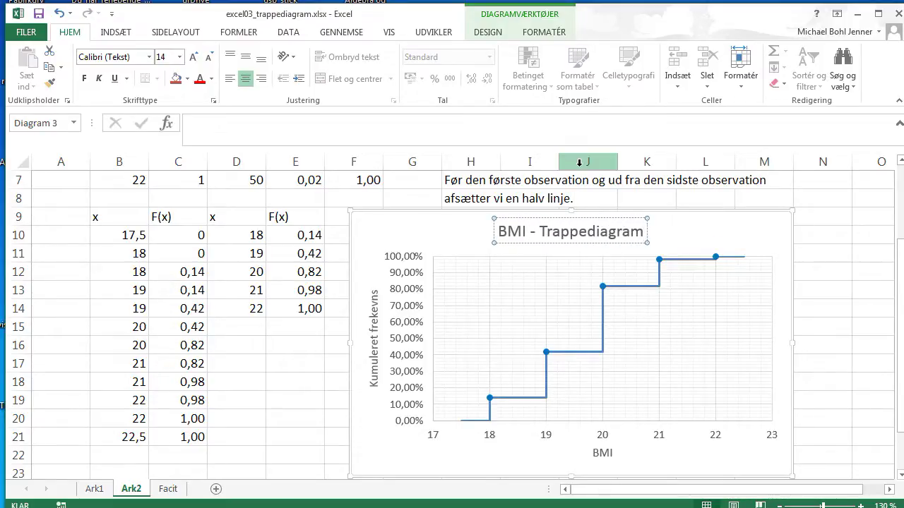
left_click(260, 364)
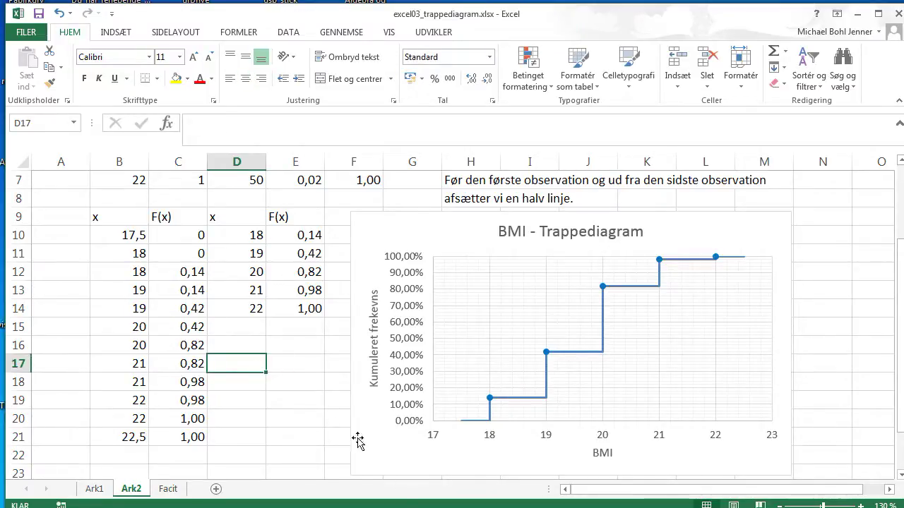